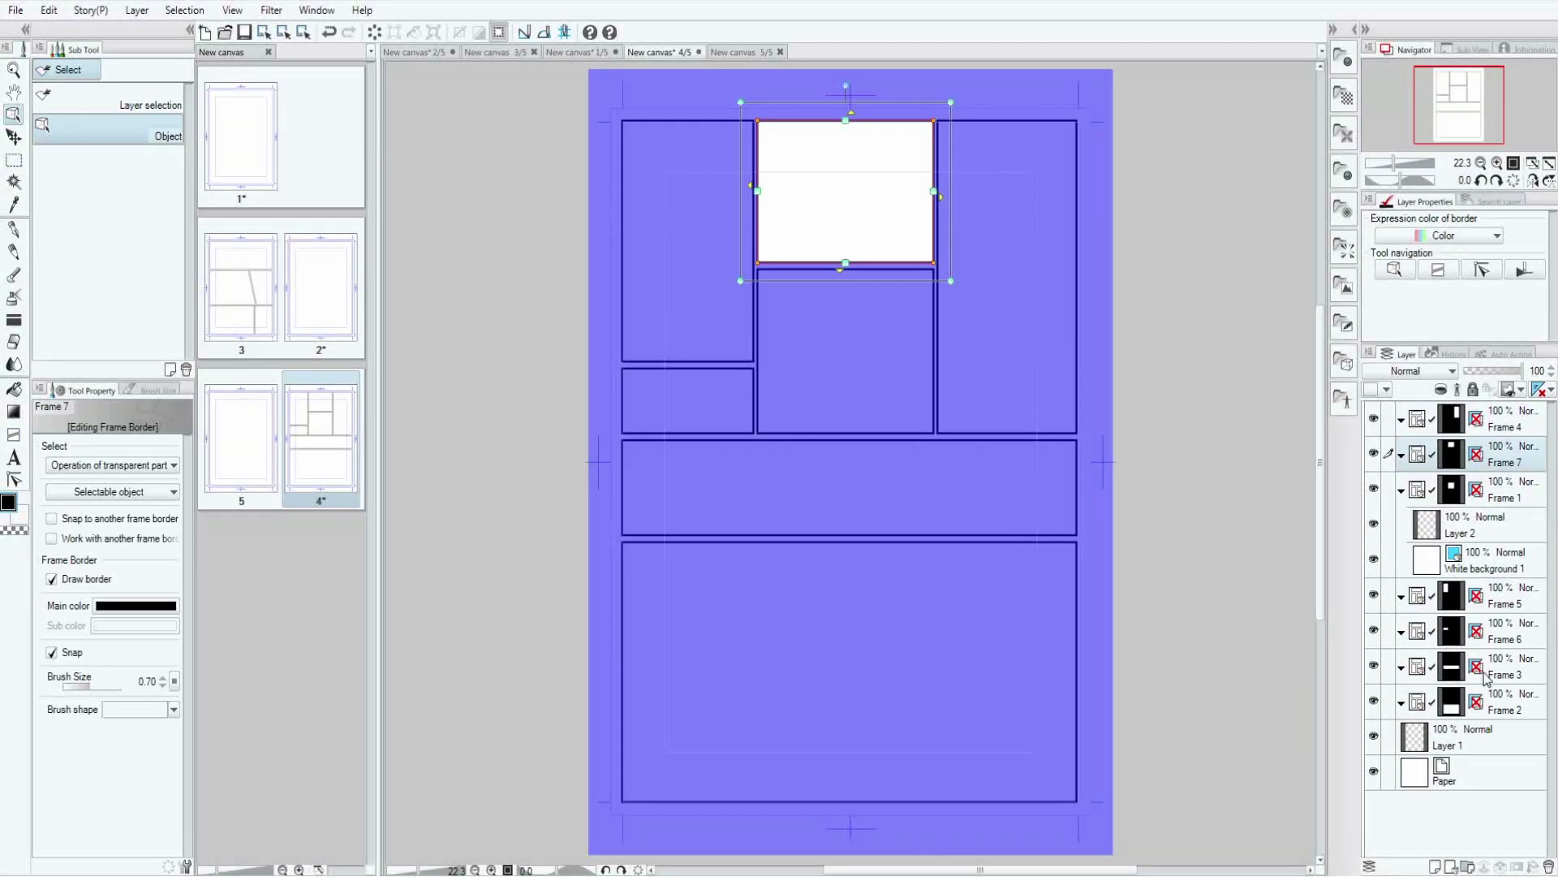
Select page 4's middle, bottom, top-left, top-right and left panel borders to widen them to the bleed.
{"action": "left_click", "coordinate": [1486, 674]}
{"action": "left_click", "coordinate": [1504, 707]}
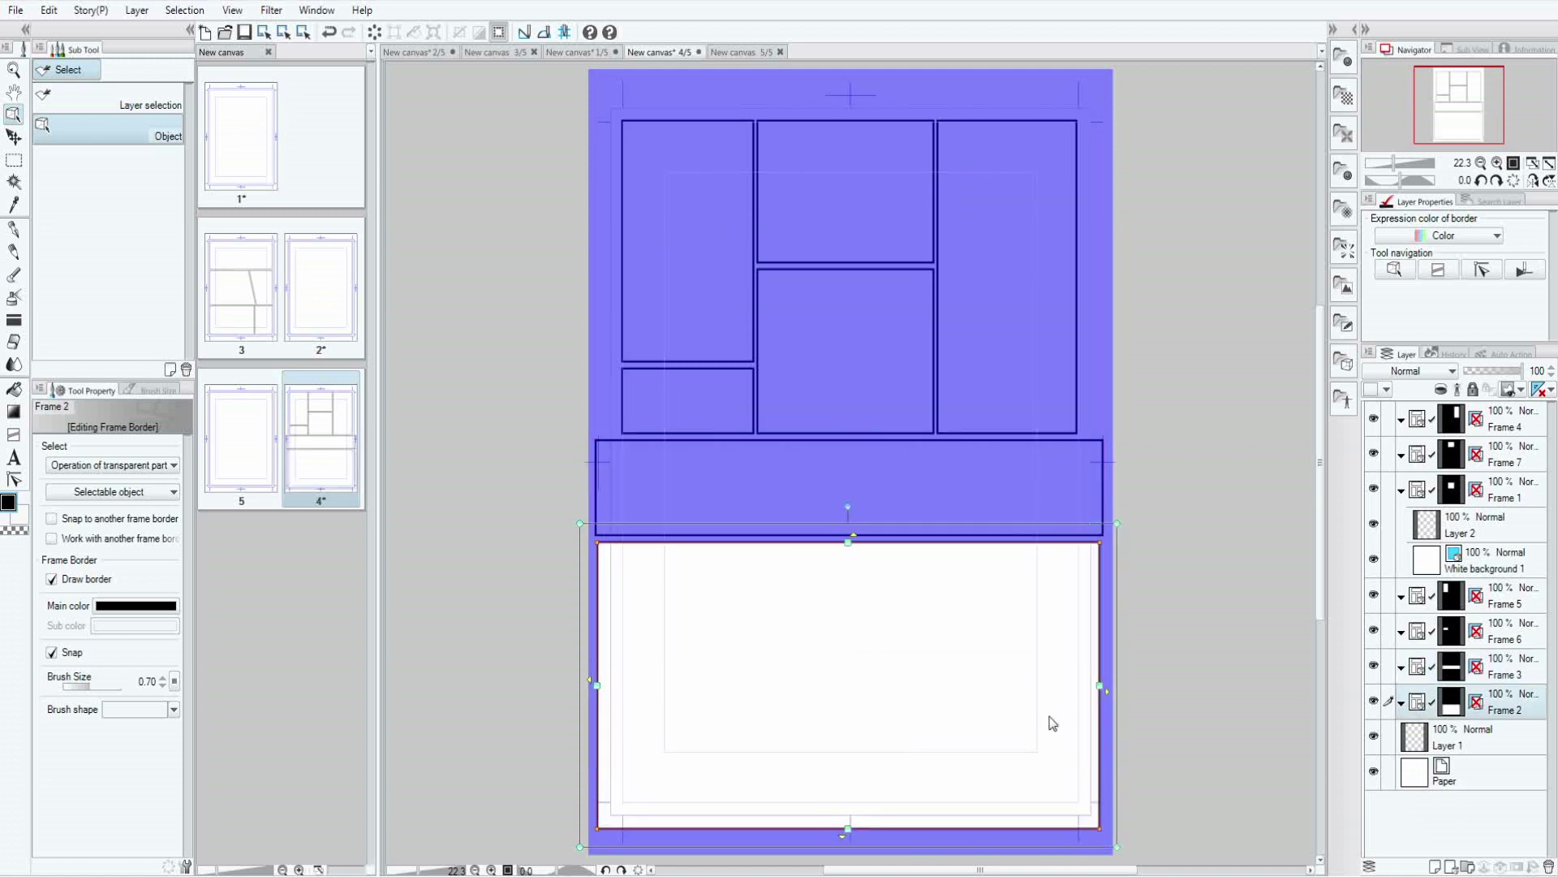
{"action": "left_click", "coordinate": [1503, 603]}
{"action": "left_click", "coordinate": [1093, 278]}
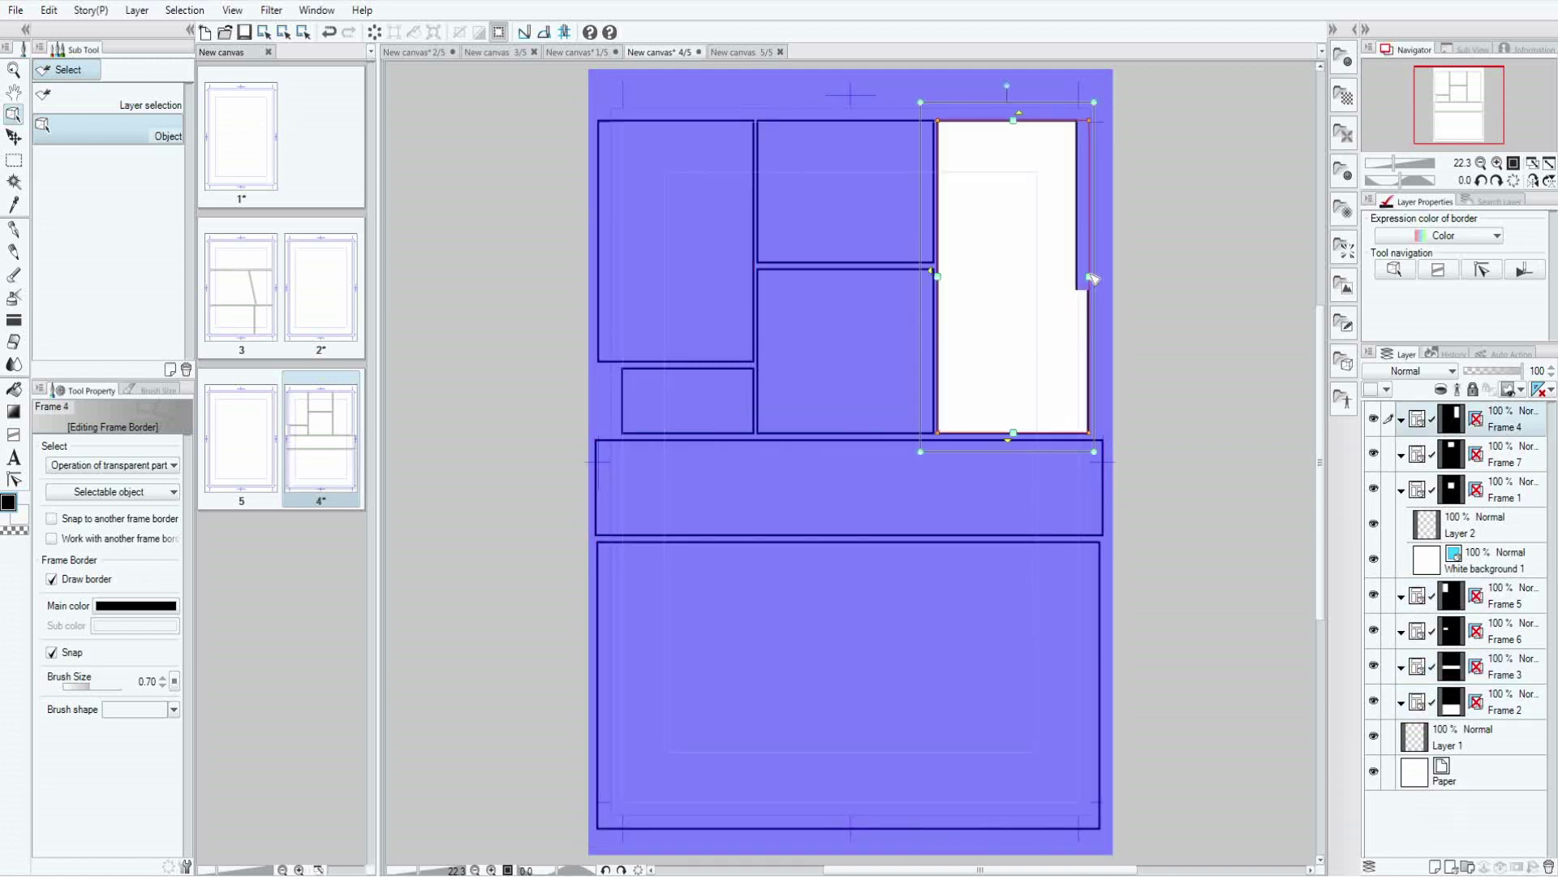
{"action": "left_click", "coordinate": [693, 375]}
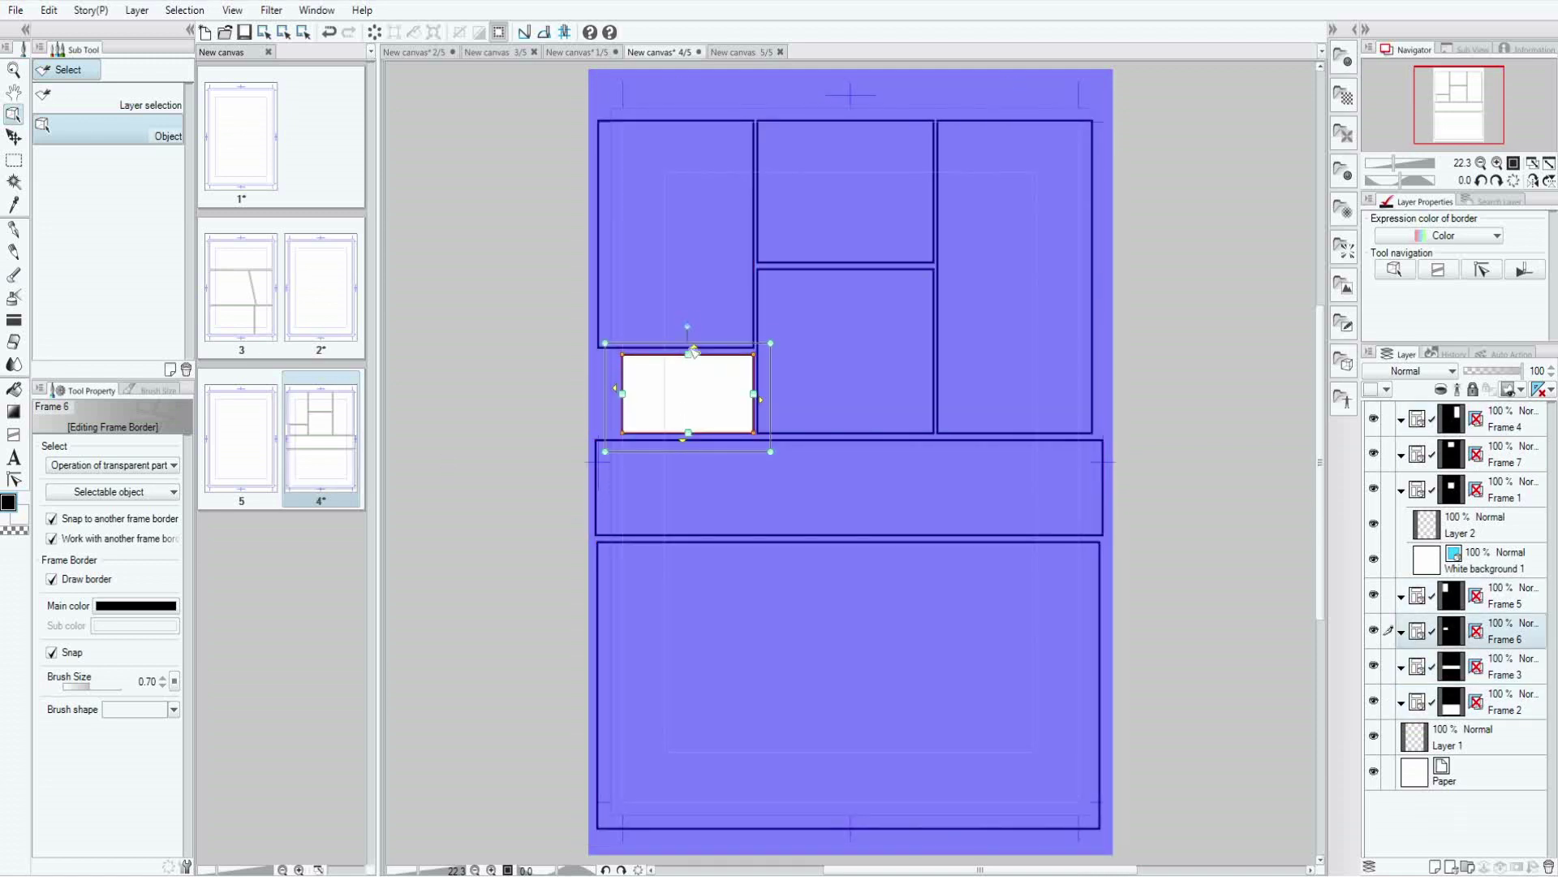
{"action": "left_click", "coordinate": [853, 452]}
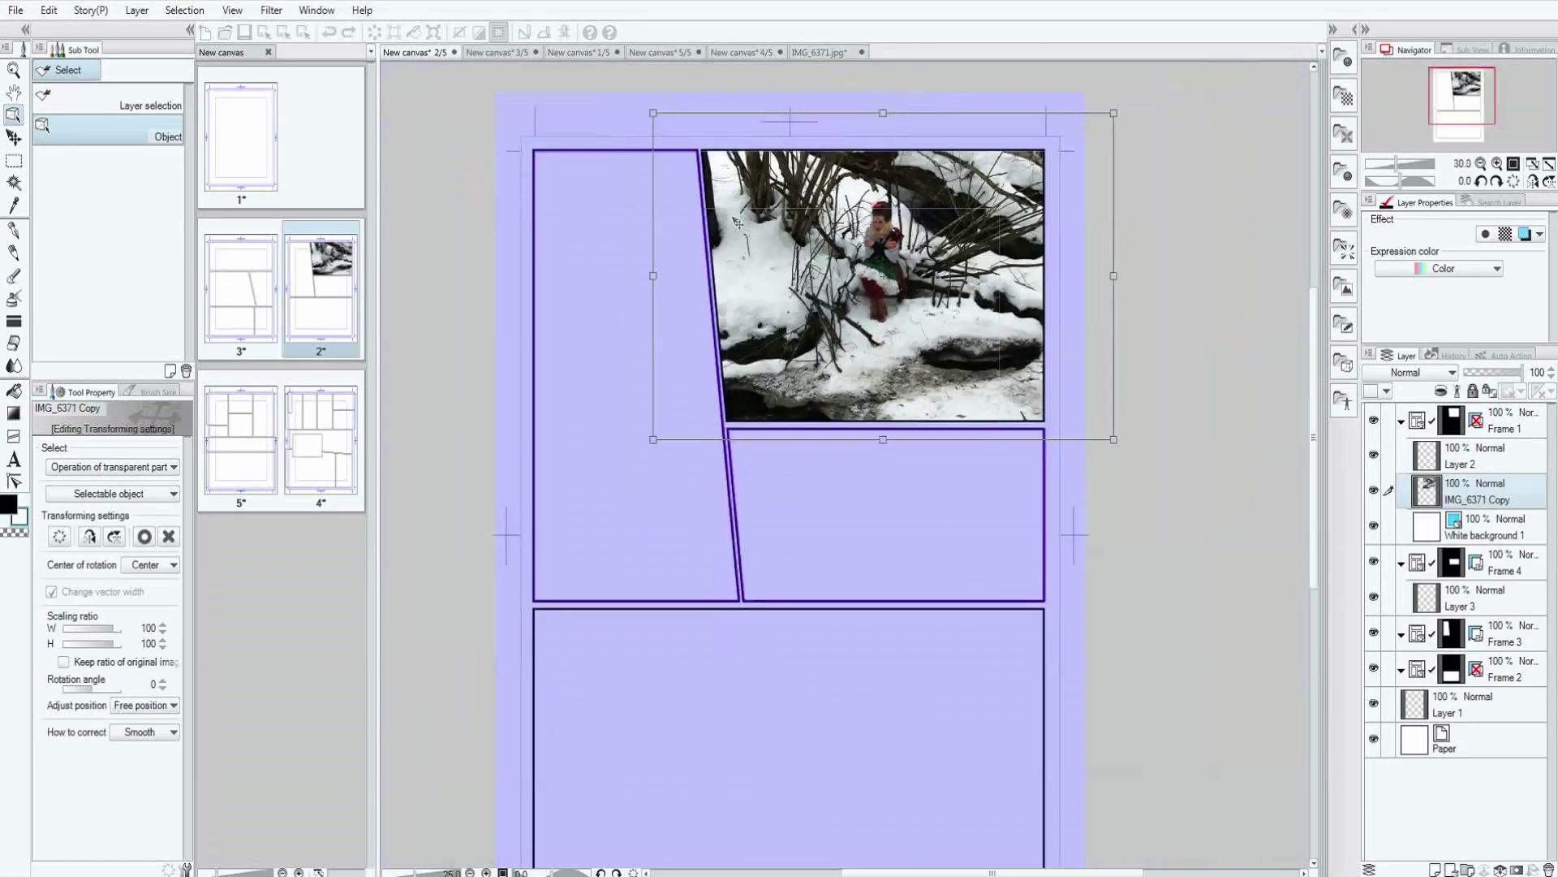
Fit the snow photo in its panel and bring in the fur-collar photo from the photo folder.
{"action": "left_click_drag", "start_coordinate": [737, 221], "coordinate": [948, 479]}
{"action": "scroll", "coordinate": [948, 479], "scroll_direction": "up", "scroll_amount": 1}
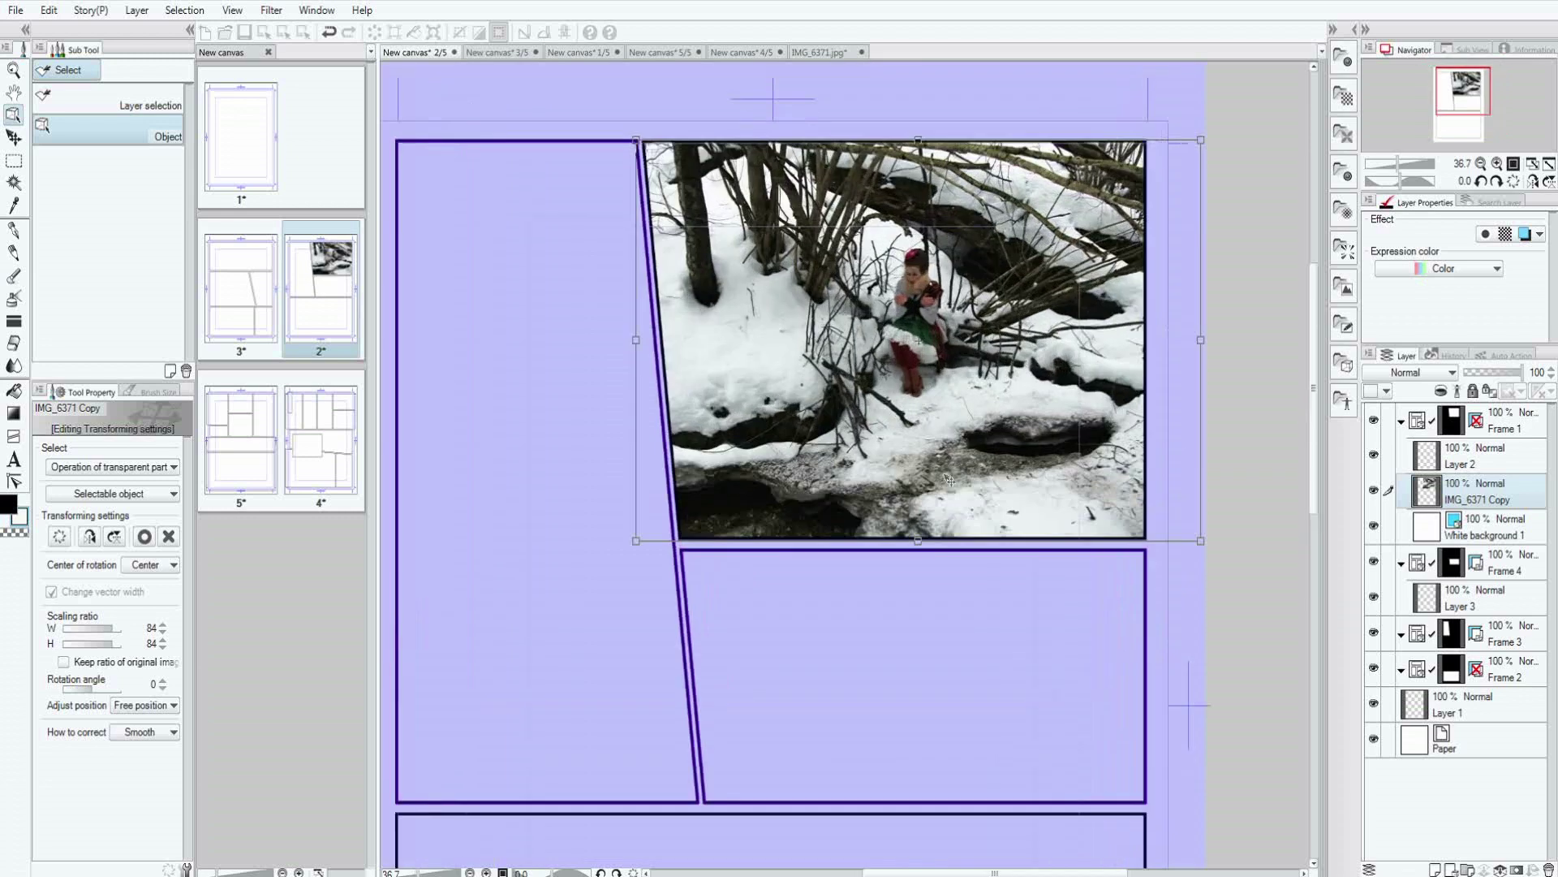
{"action": "left_click", "coordinate": [1086, 591]}
{"action": "scroll", "coordinate": [1085, 592], "scroll_direction": "down", "scroll_amount": 3}
{"action": "left_click", "coordinate": [1201, 791]}
{"action": "left_click_drag", "start_coordinate": [322, 455], "coordinate": [923, 454]}
Paste the fur-collar portrait into the lower-right panel, nudged slightly up.
{"action": "key", "text": "ctrl+a"}
{"action": "key", "text": "ctrl+c"}
{"action": "left_click", "coordinate": [414, 52]}
{"action": "key", "text": "ctrl+v"}
{"action": "scroll", "coordinate": [798, 428], "scroll_direction": "down", "scroll_amount": 5}
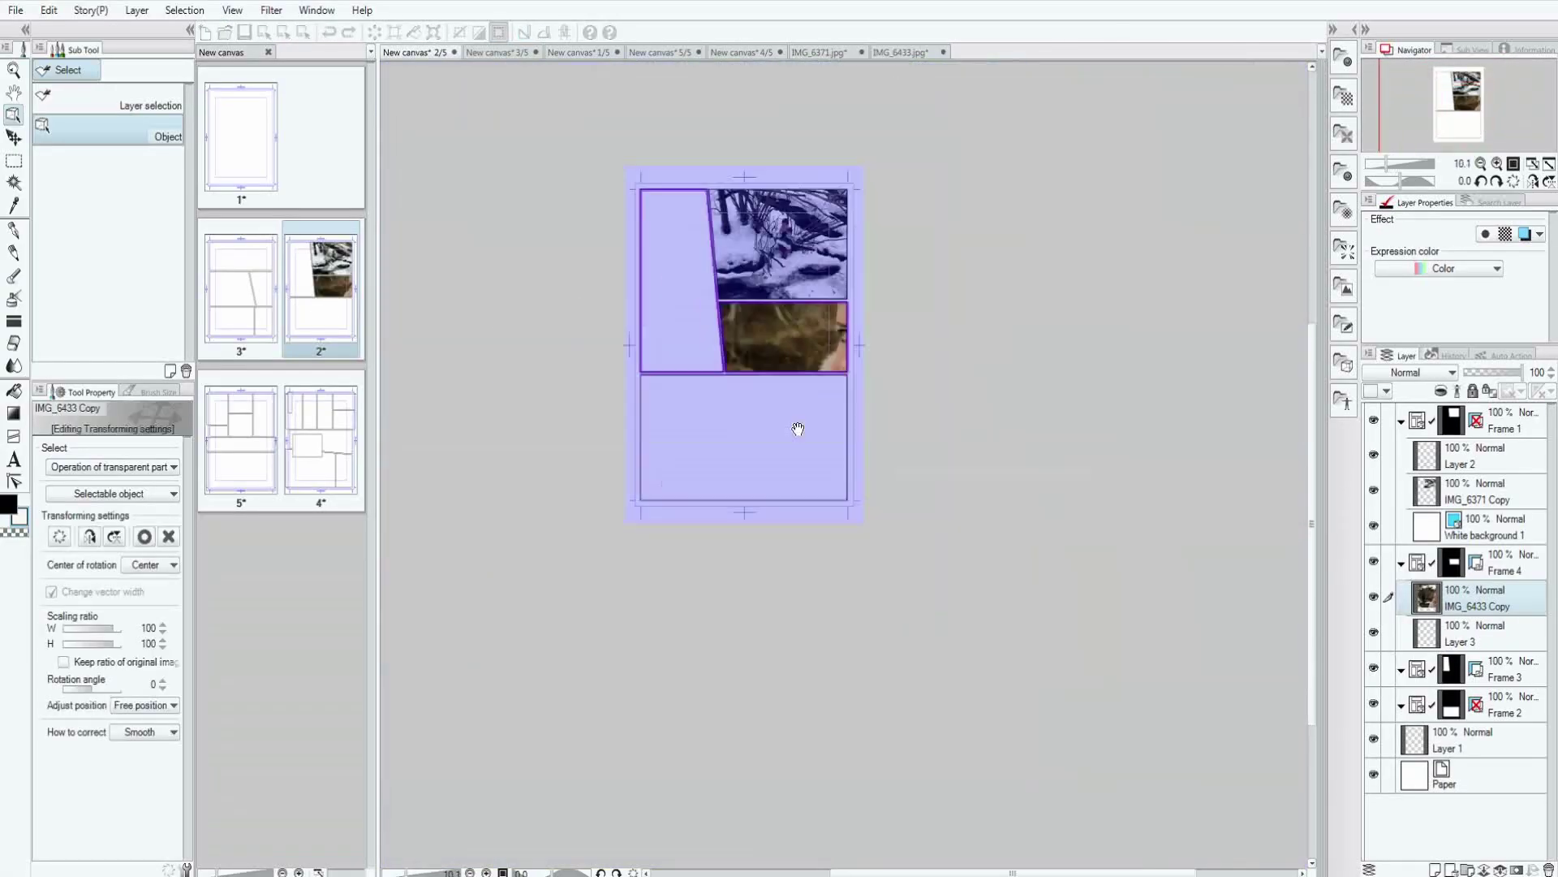
{"action": "scroll", "coordinate": [803, 406], "scroll_direction": "up", "scroll_amount": 3}
{"action": "scroll", "coordinate": [812, 371], "scroll_direction": "up", "scroll_amount": 1}
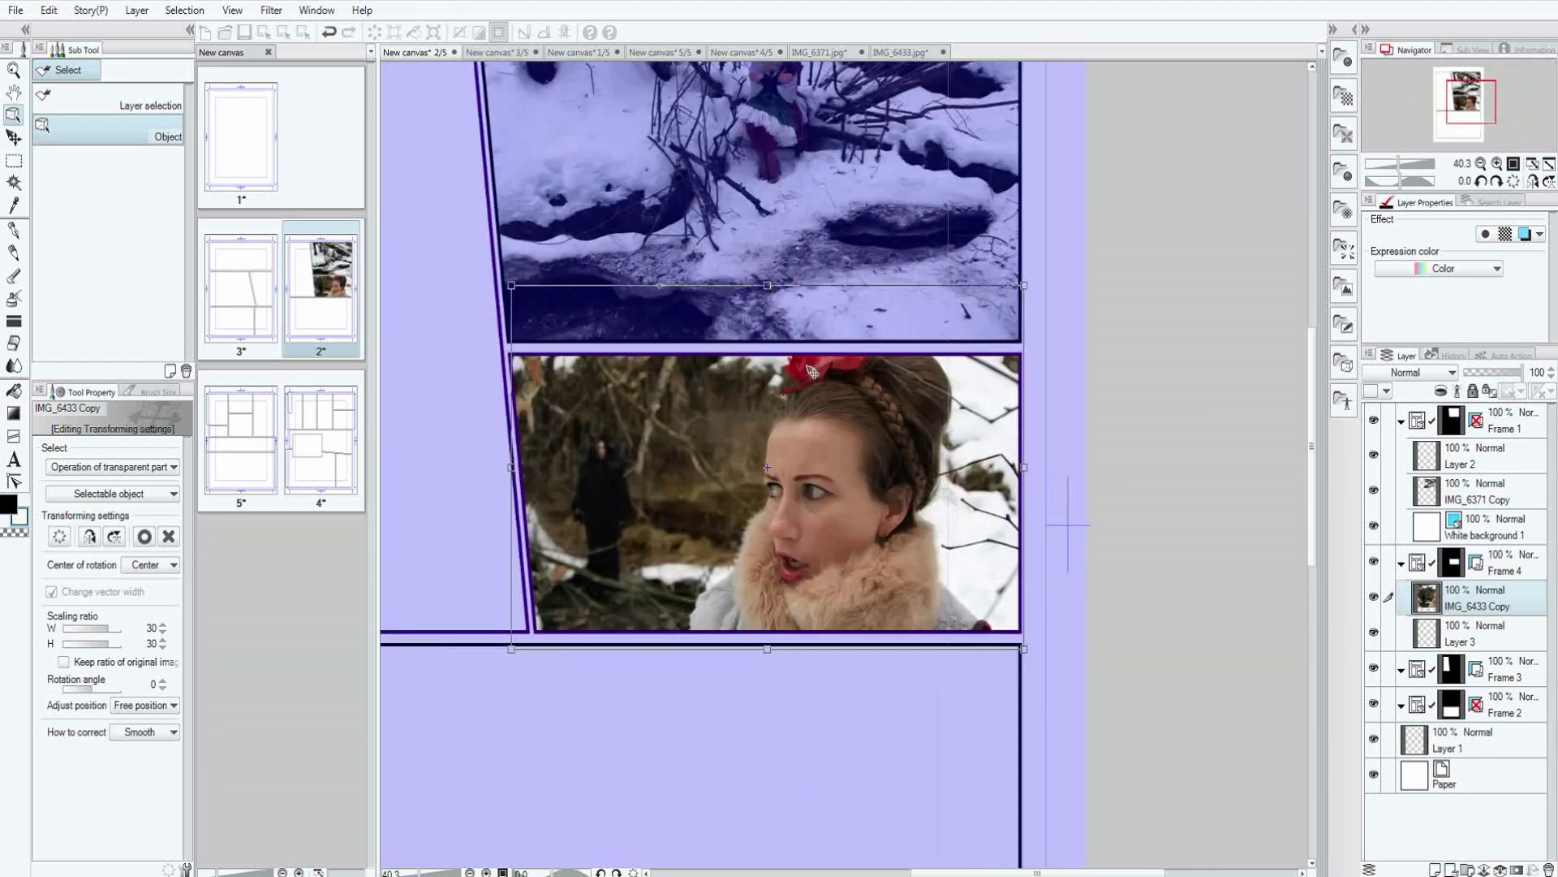
{"action": "left_click_drag", "start_coordinate": [812, 371], "coordinate": [811, 354]}
{"action": "key", "text": "Return"}
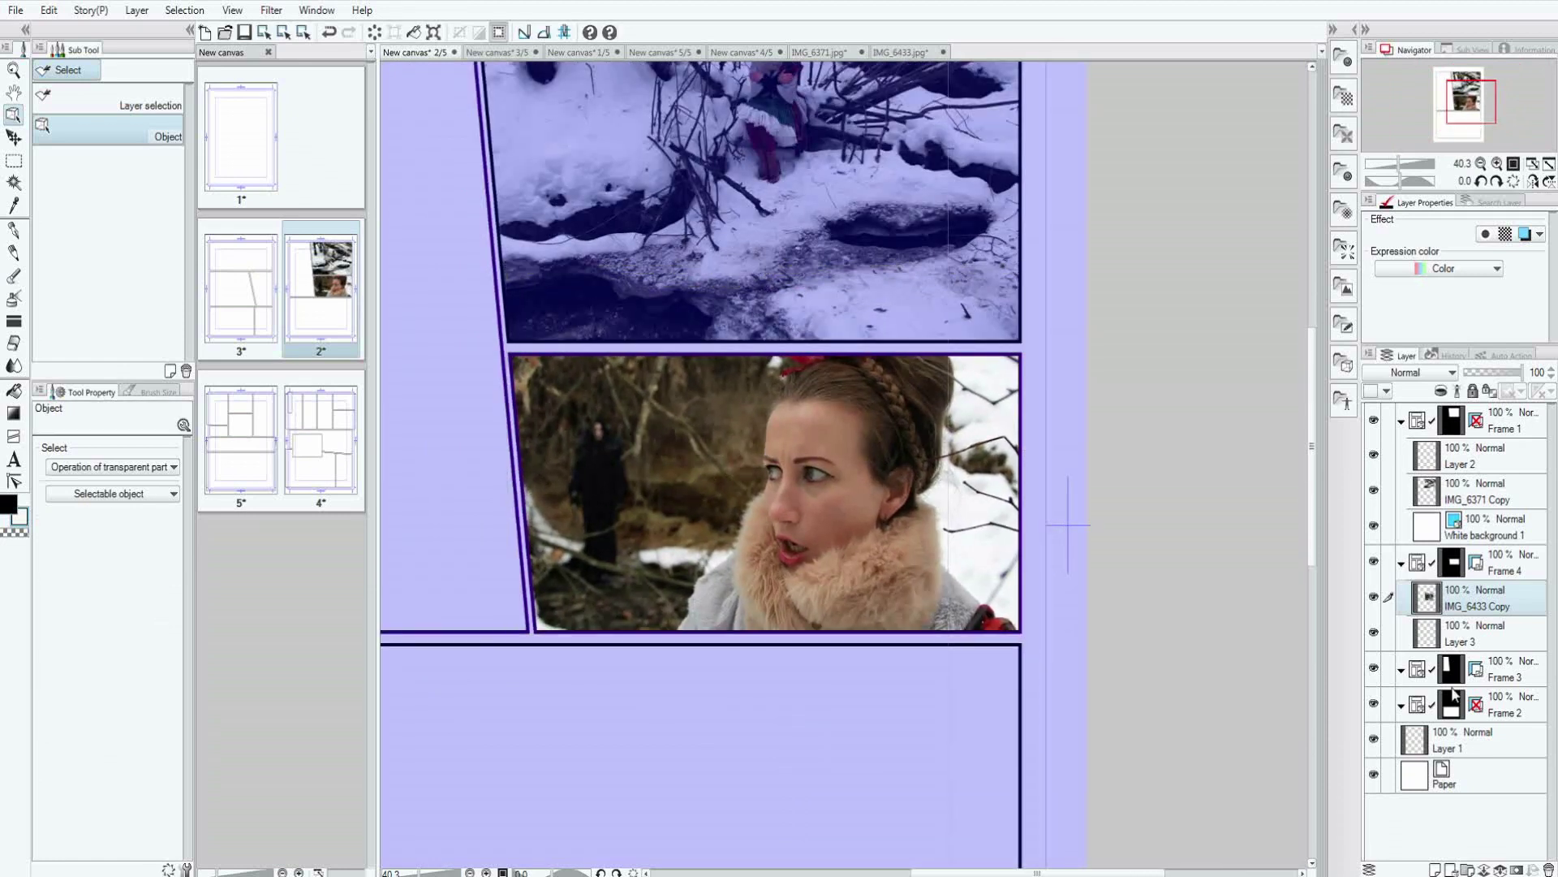
Paste the horned figure photo and free-transform it to fit the bottom panel.
{"action": "scroll", "coordinate": [779, 487], "scroll_direction": "down", "scroll_amount": 5}
{"action": "left_click_drag", "start_coordinate": [605, 470], "coordinate": [892, 487]}
{"action": "key", "text": "ctrl+a"}
{"action": "key", "text": "ctrl+c"}
{"action": "left_click", "coordinate": [413, 52]}
{"action": "key", "text": "ctrl+v"}
{"action": "right_click", "coordinate": [788, 353]}
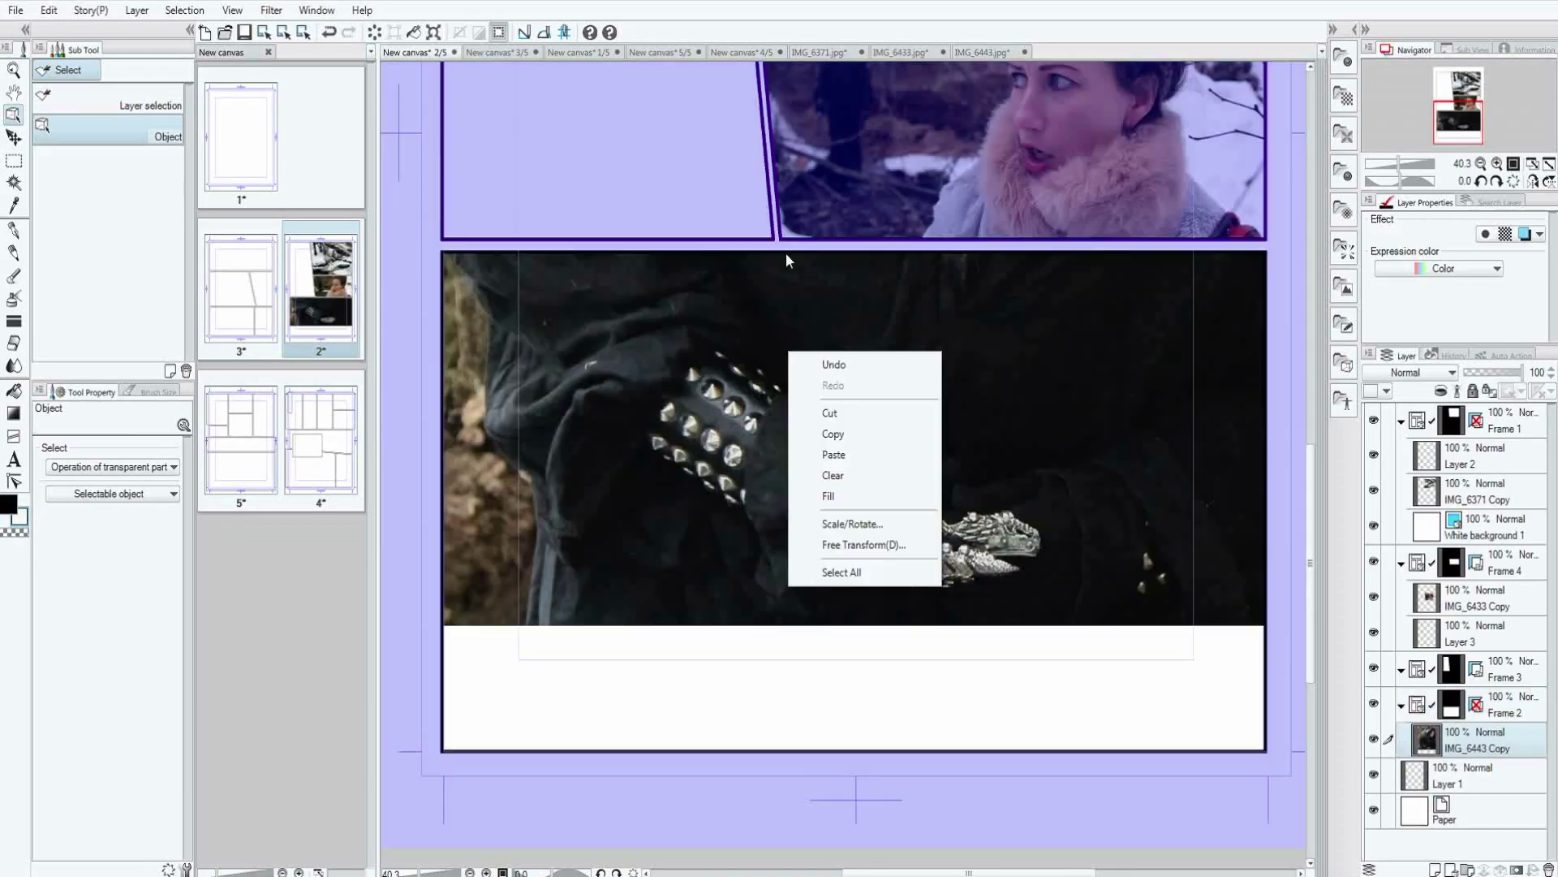
{"action": "scroll", "coordinate": [787, 260], "scroll_direction": "down", "scroll_amount": 4}
{"action": "key", "text": "ctrl+t"}
{"action": "scroll", "coordinate": [1015, 315], "scroll_direction": "up", "scroll_amount": 2}
{"action": "scroll", "coordinate": [1015, 315], "scroll_direction": "up", "scroll_amount": 1}
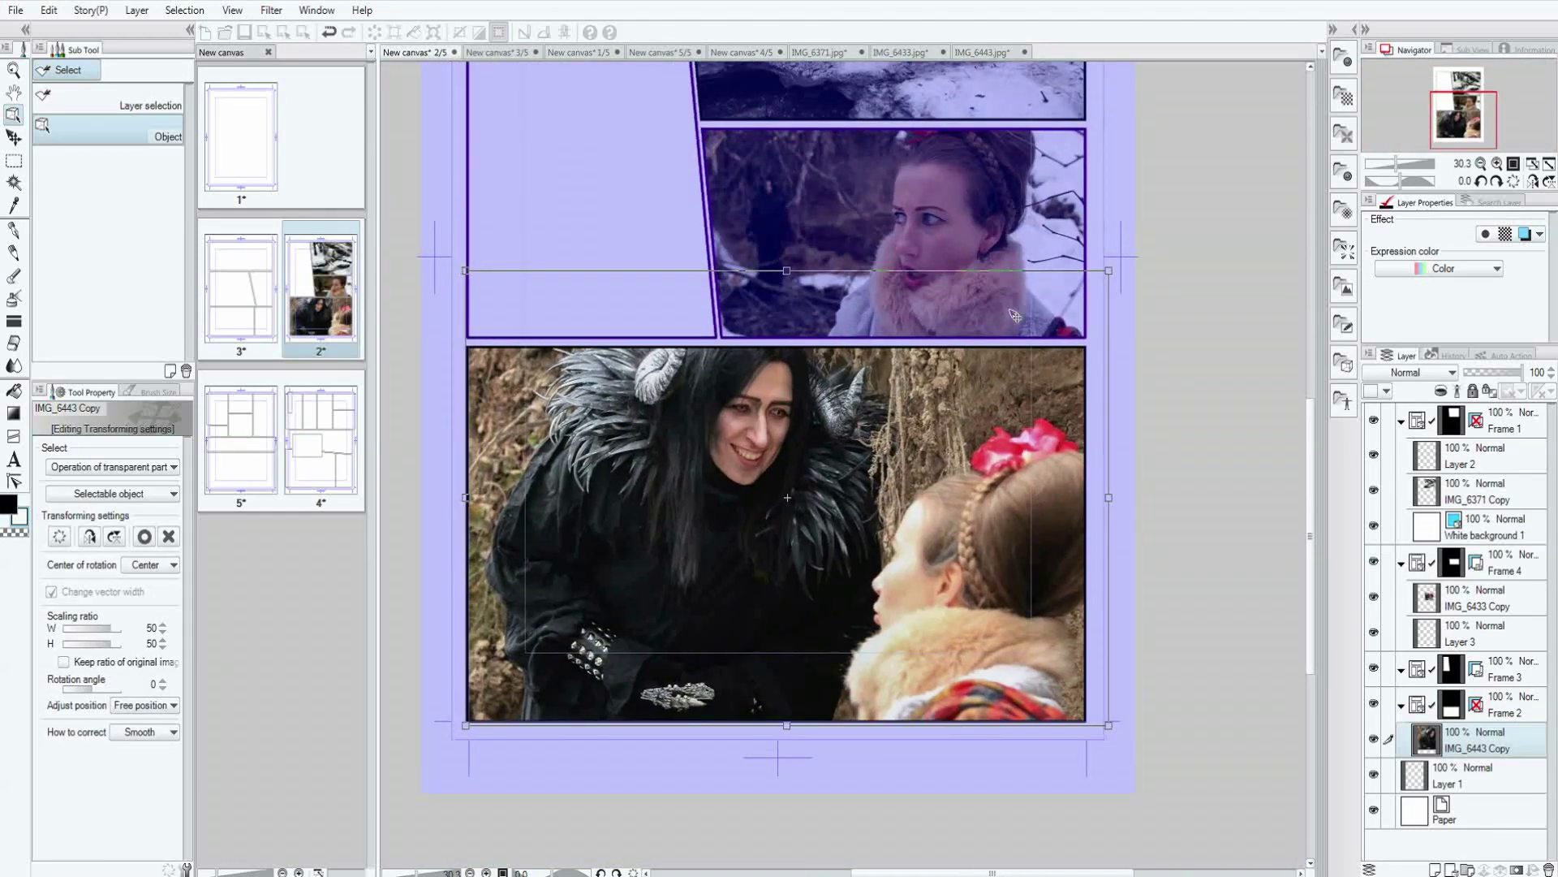
{"action": "left_click_drag", "start_coordinate": [1014, 315], "coordinate": [987, 426]}
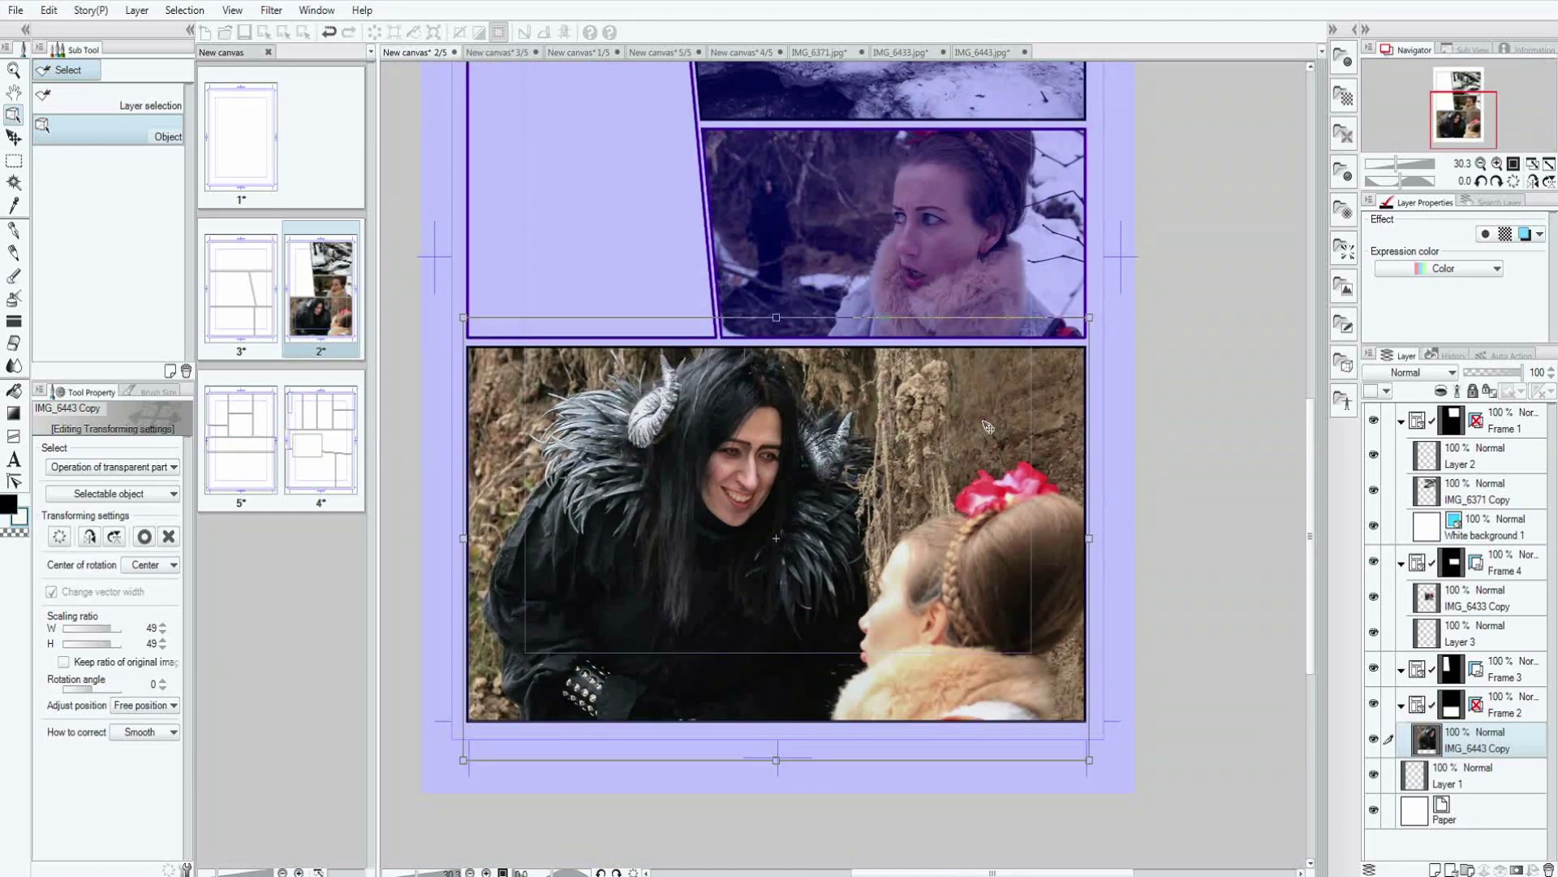
{"action": "key", "text": "Return"}
Copy the tall dark portrait and paste it into the tall left panel.
{"action": "right_click", "coordinate": [908, 436]}
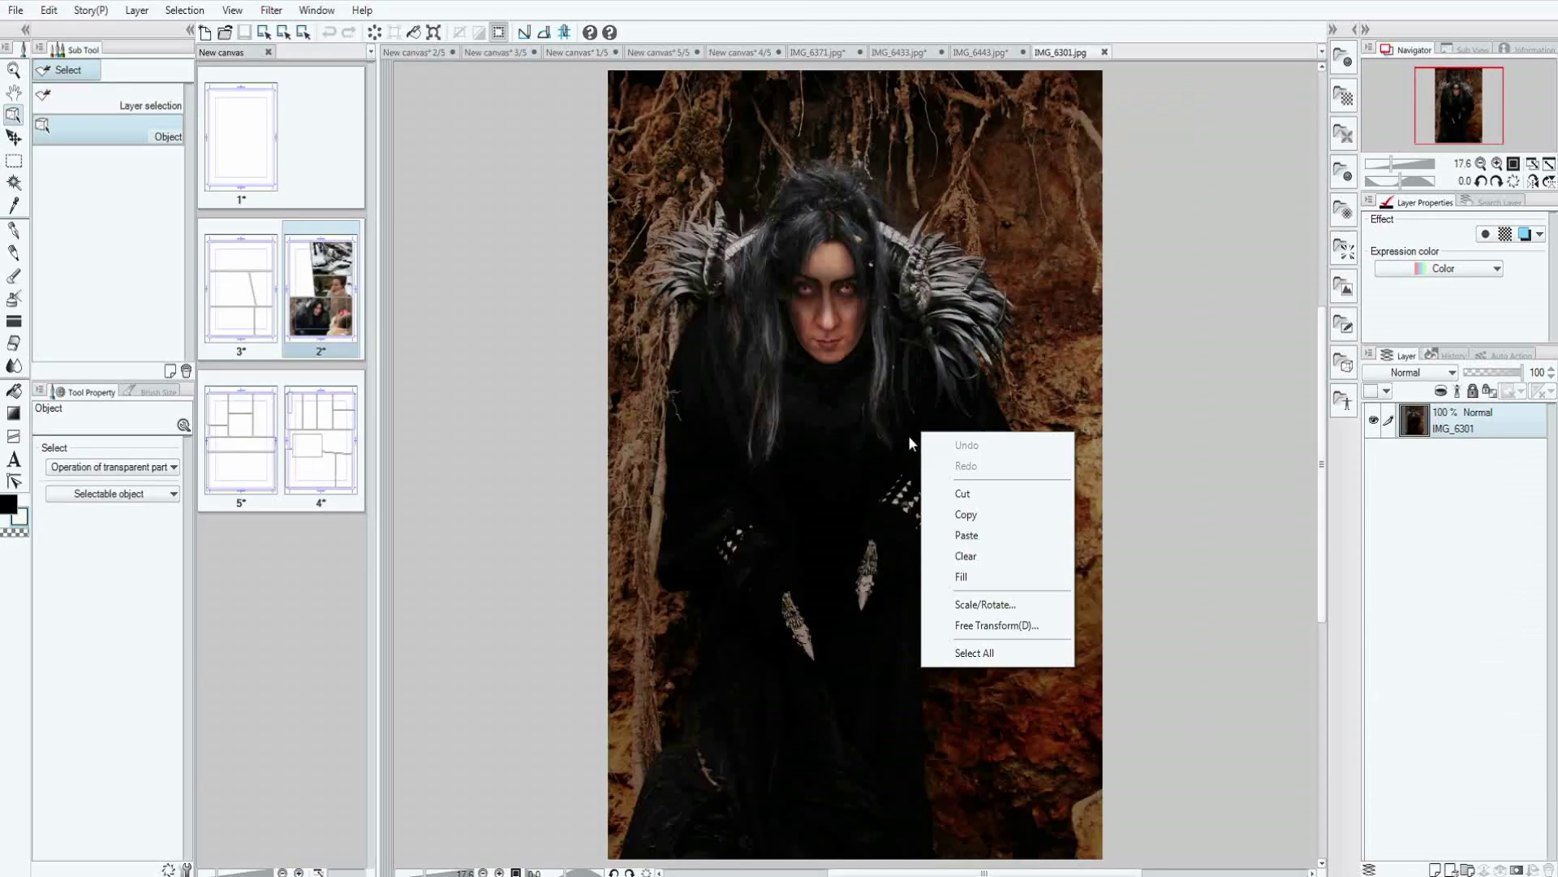
{"action": "left_click", "coordinate": [966, 514]}
{"action": "key", "text": "ctrl+Tab"}
{"action": "key", "text": "ctrl+v"}
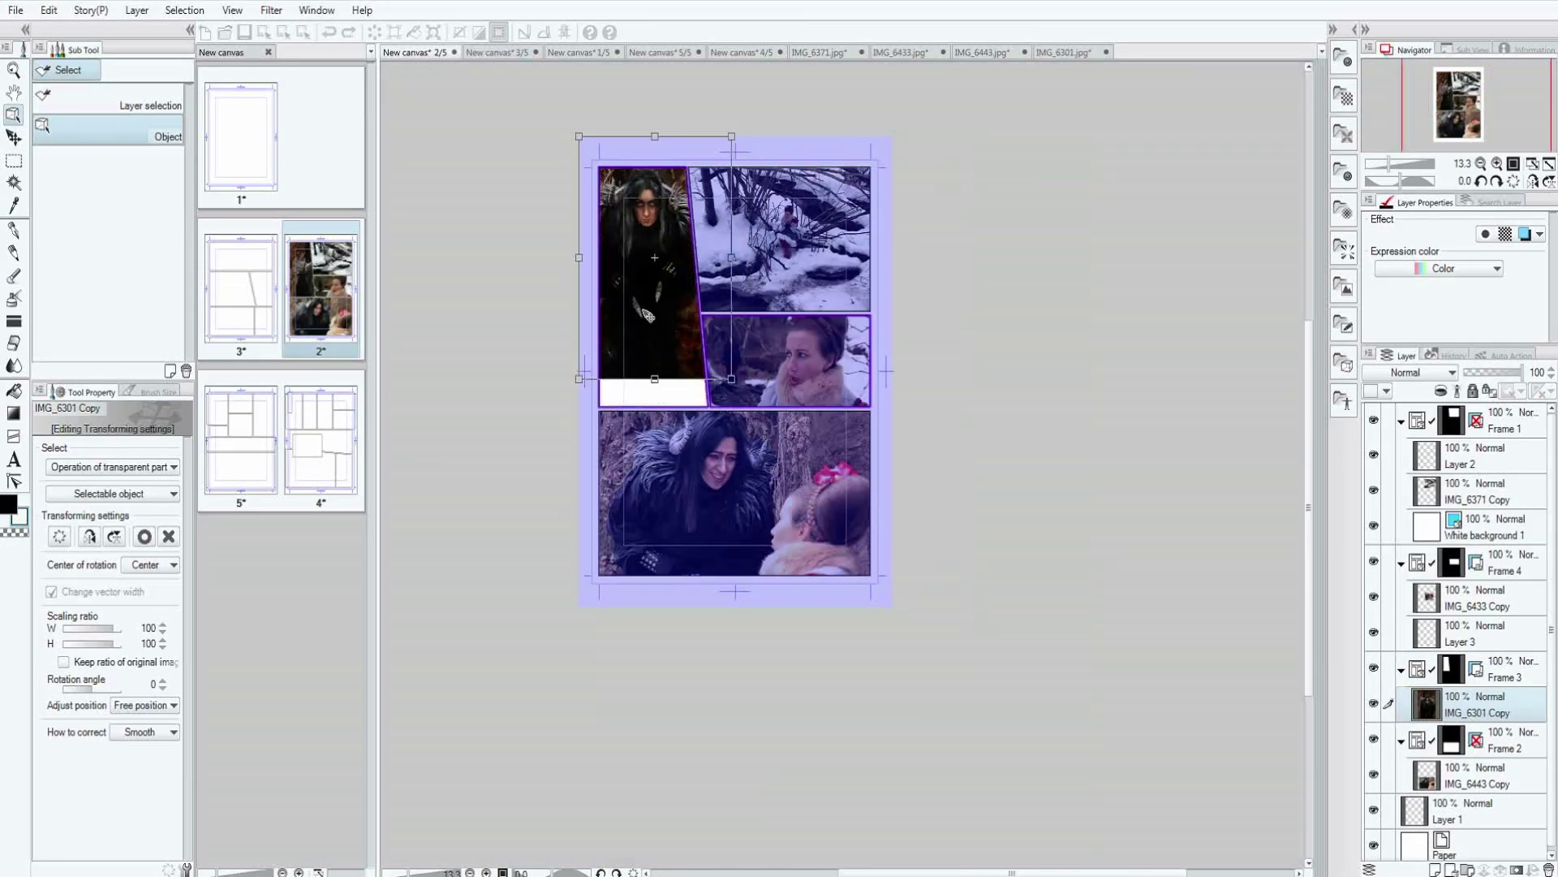
{"action": "scroll", "coordinate": [646, 315], "scroll_direction": "up", "scroll_amount": 2}
{"action": "scroll", "coordinate": [665, 406], "scroll_direction": "up", "scroll_amount": 2}
Reshape the bottom-panel balloon and draw a spiky shout balloon over the horned figure scene.
{"action": "key", "text": "Return"}
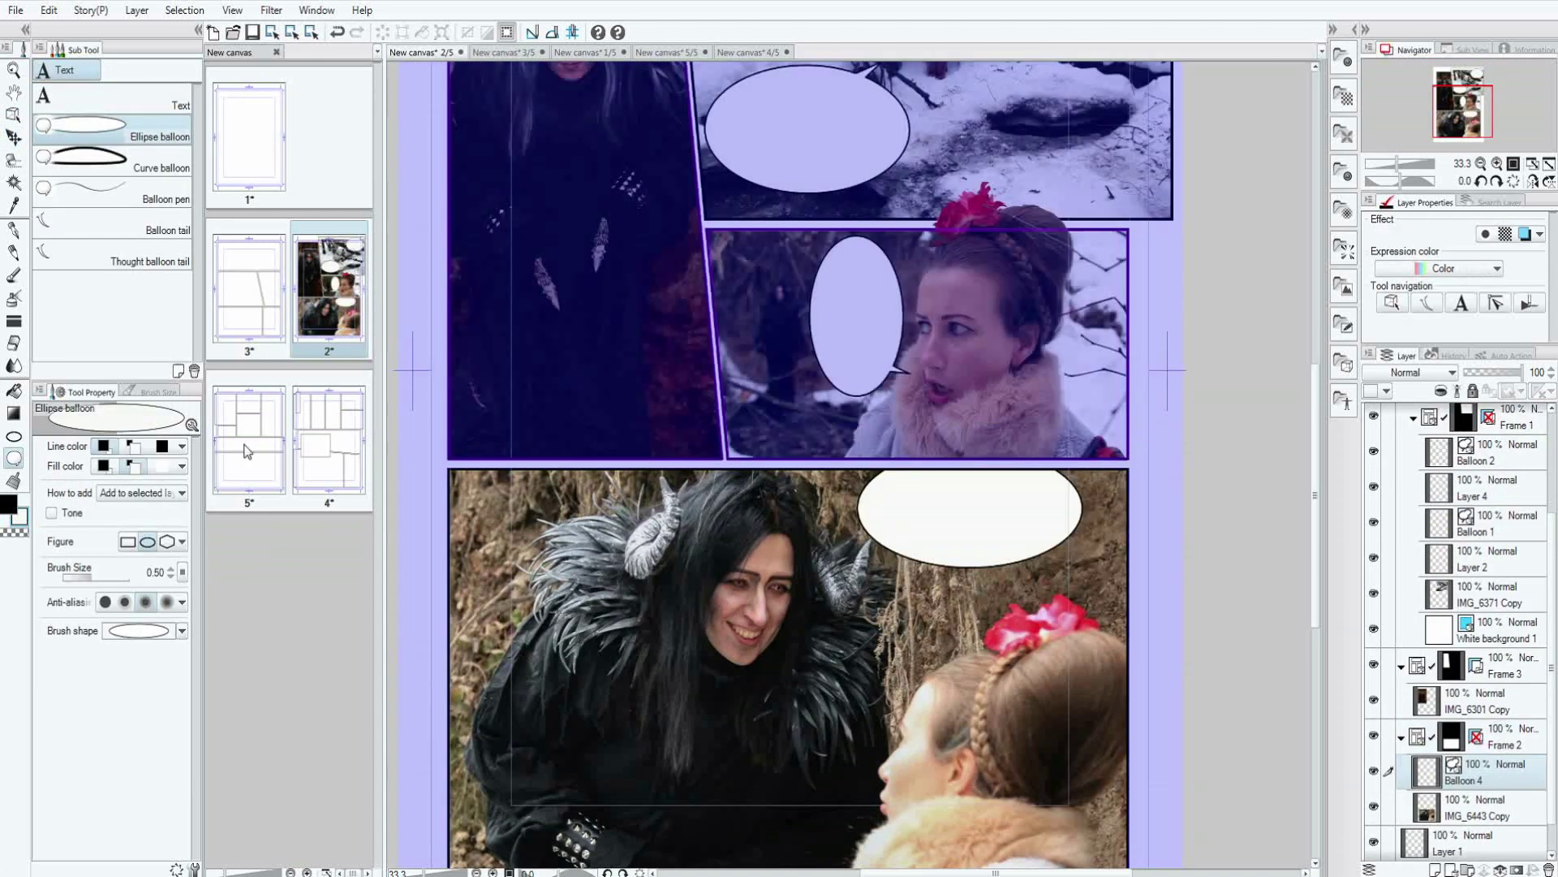
{"action": "left_click_drag", "start_coordinate": [957, 582], "coordinate": [985, 530]}
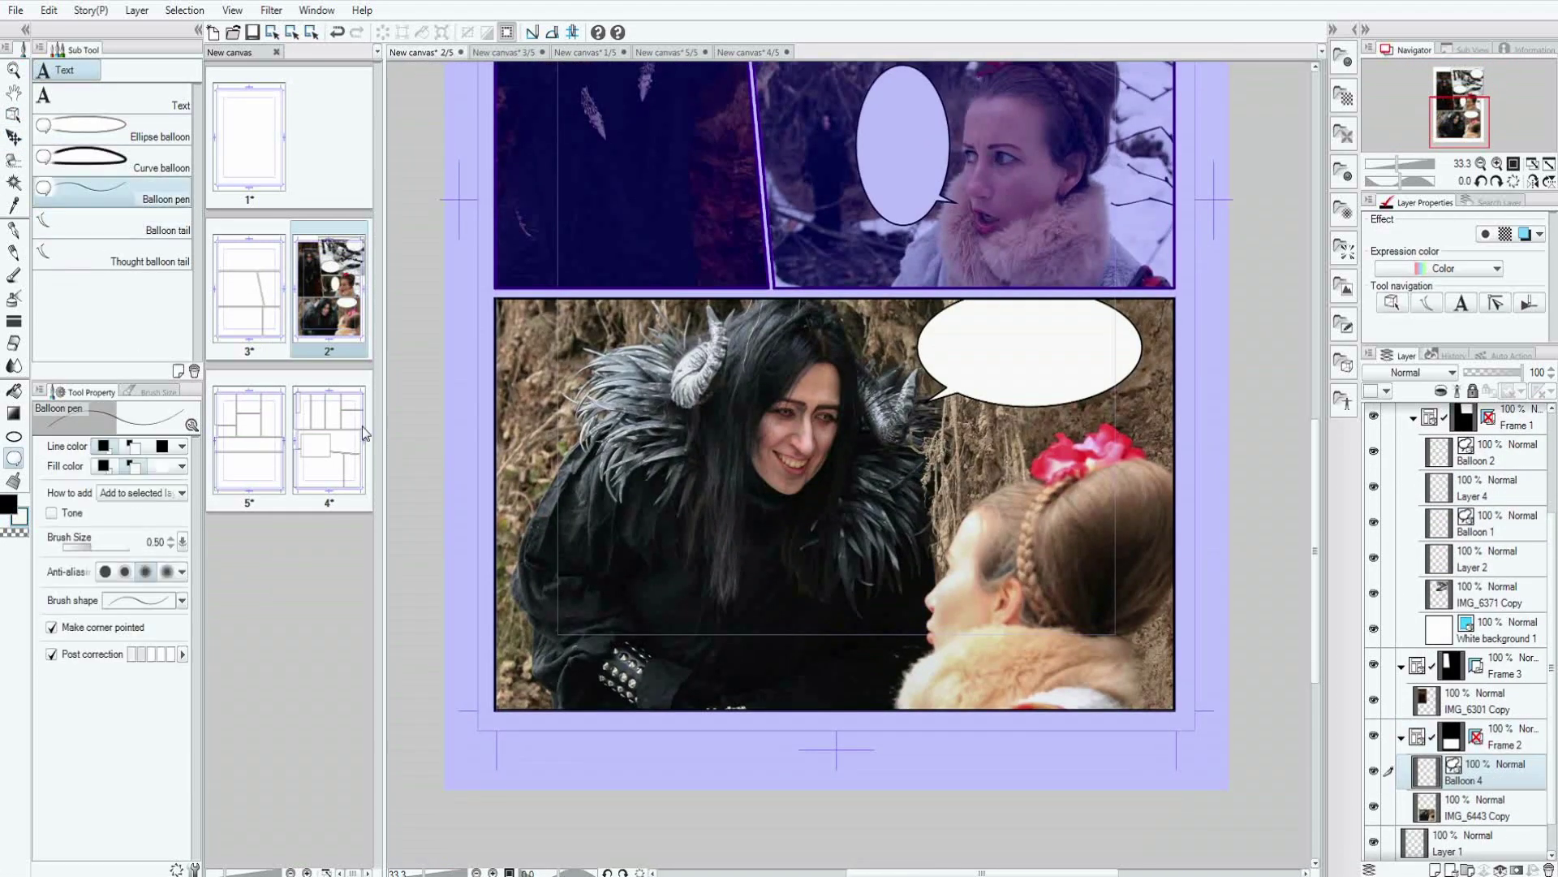
{"action": "left_click_drag", "start_coordinate": [802, 758], "coordinate": [552, 600]}
{"action": "scroll", "coordinate": [655, 534], "scroll_direction": "up", "scroll_amount": 1}
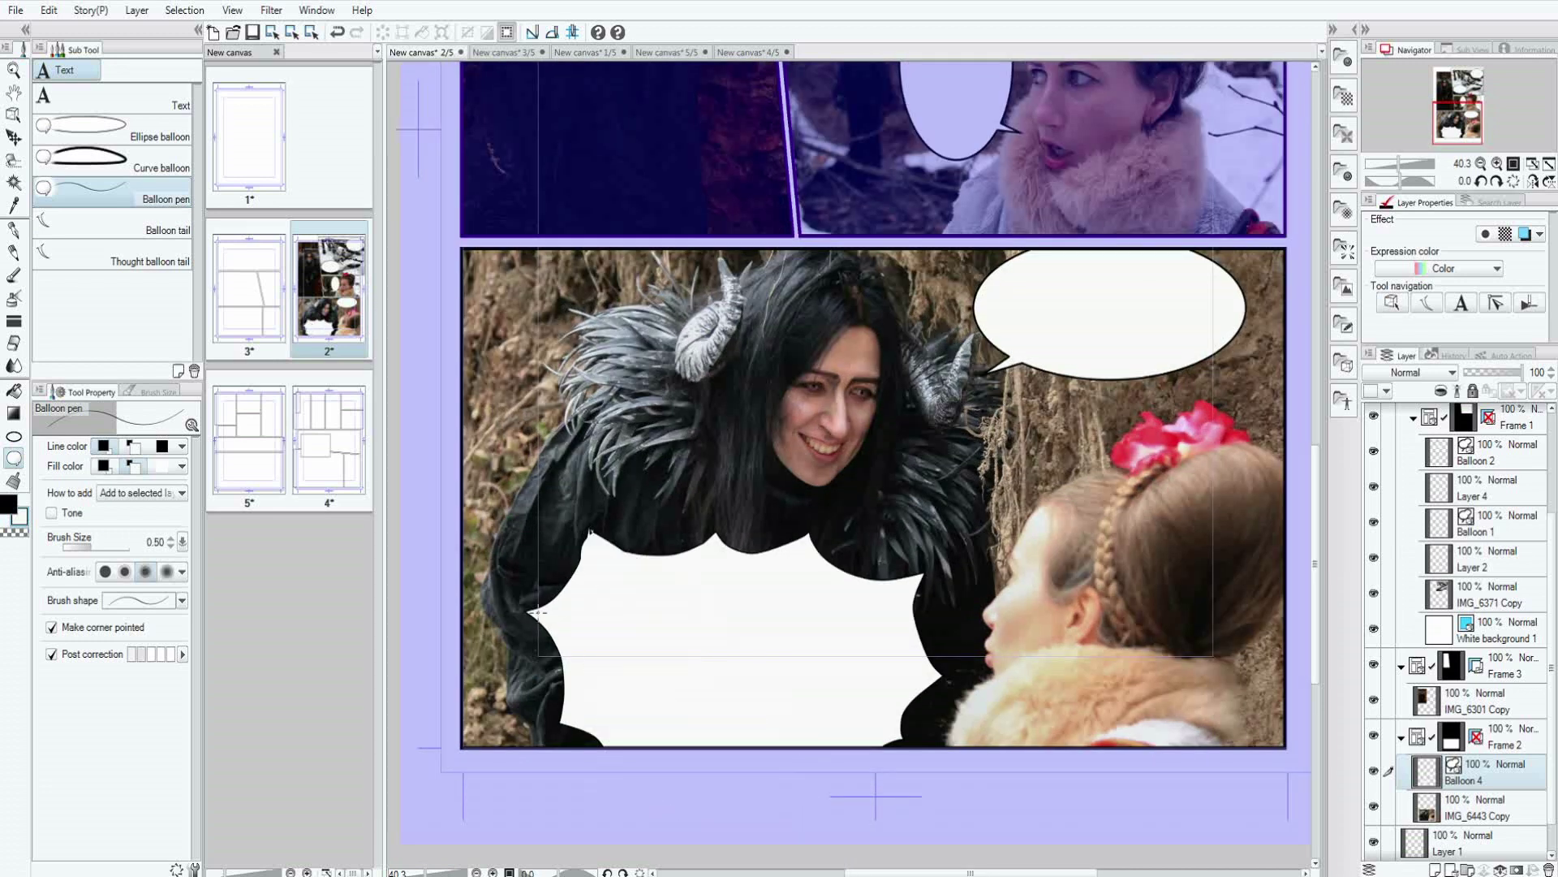
{"action": "scroll", "coordinate": [703, 557], "scroll_direction": "up", "scroll_amount": 1}
{"action": "scroll", "coordinate": [714, 600], "scroll_direction": "down", "scroll_amount": 2}
{"action": "scroll", "coordinate": [737, 643], "scroll_direction": "up", "scroll_amount": 2}
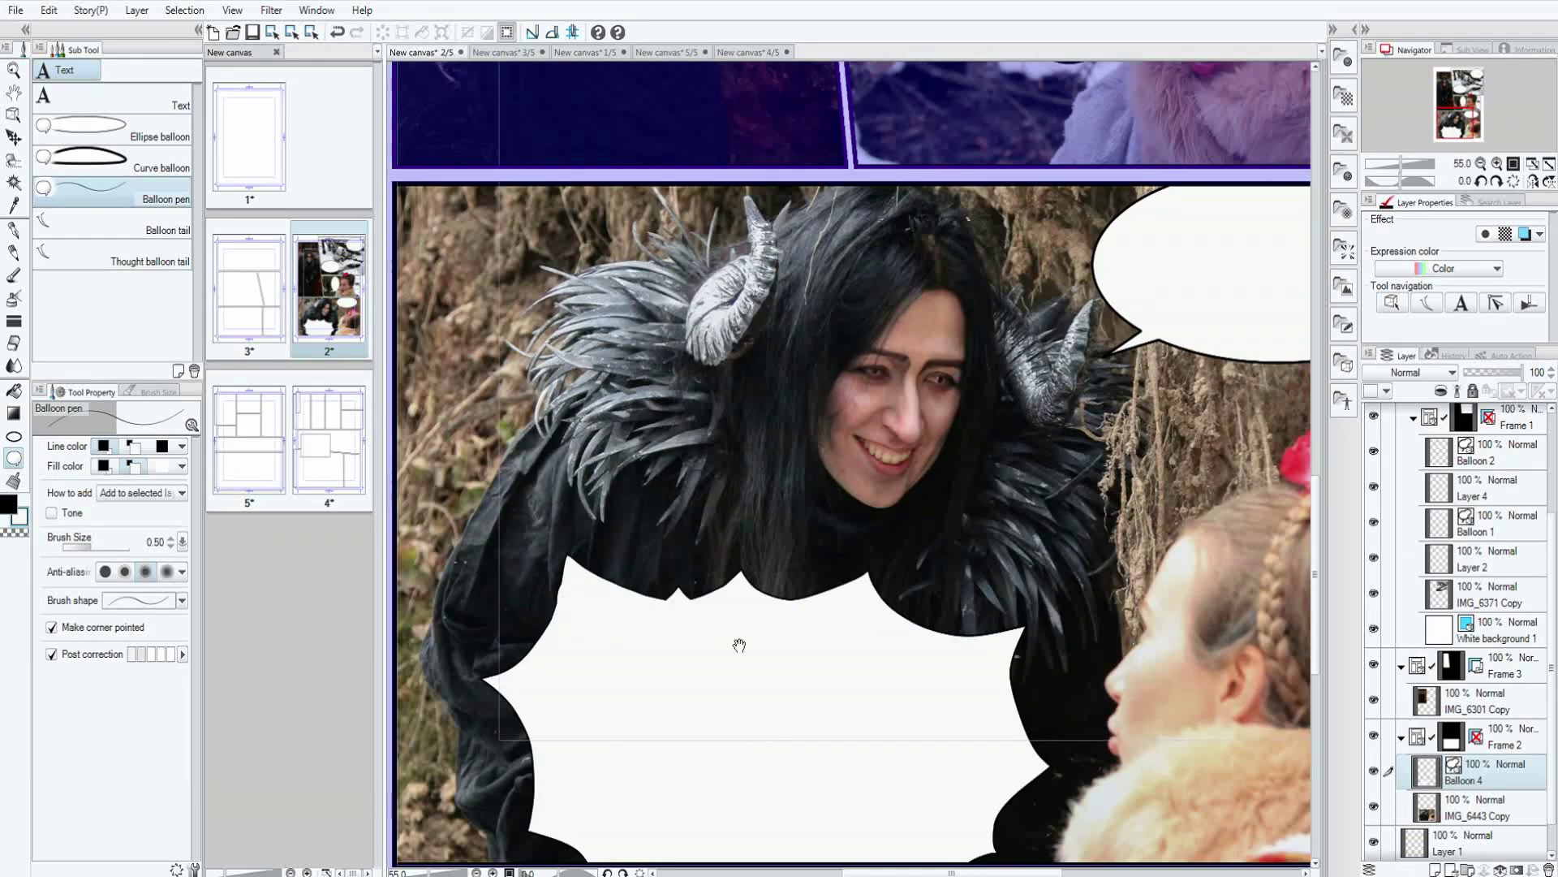
{"action": "scroll", "coordinate": [737, 643], "scroll_direction": "down", "scroll_amount": 2}
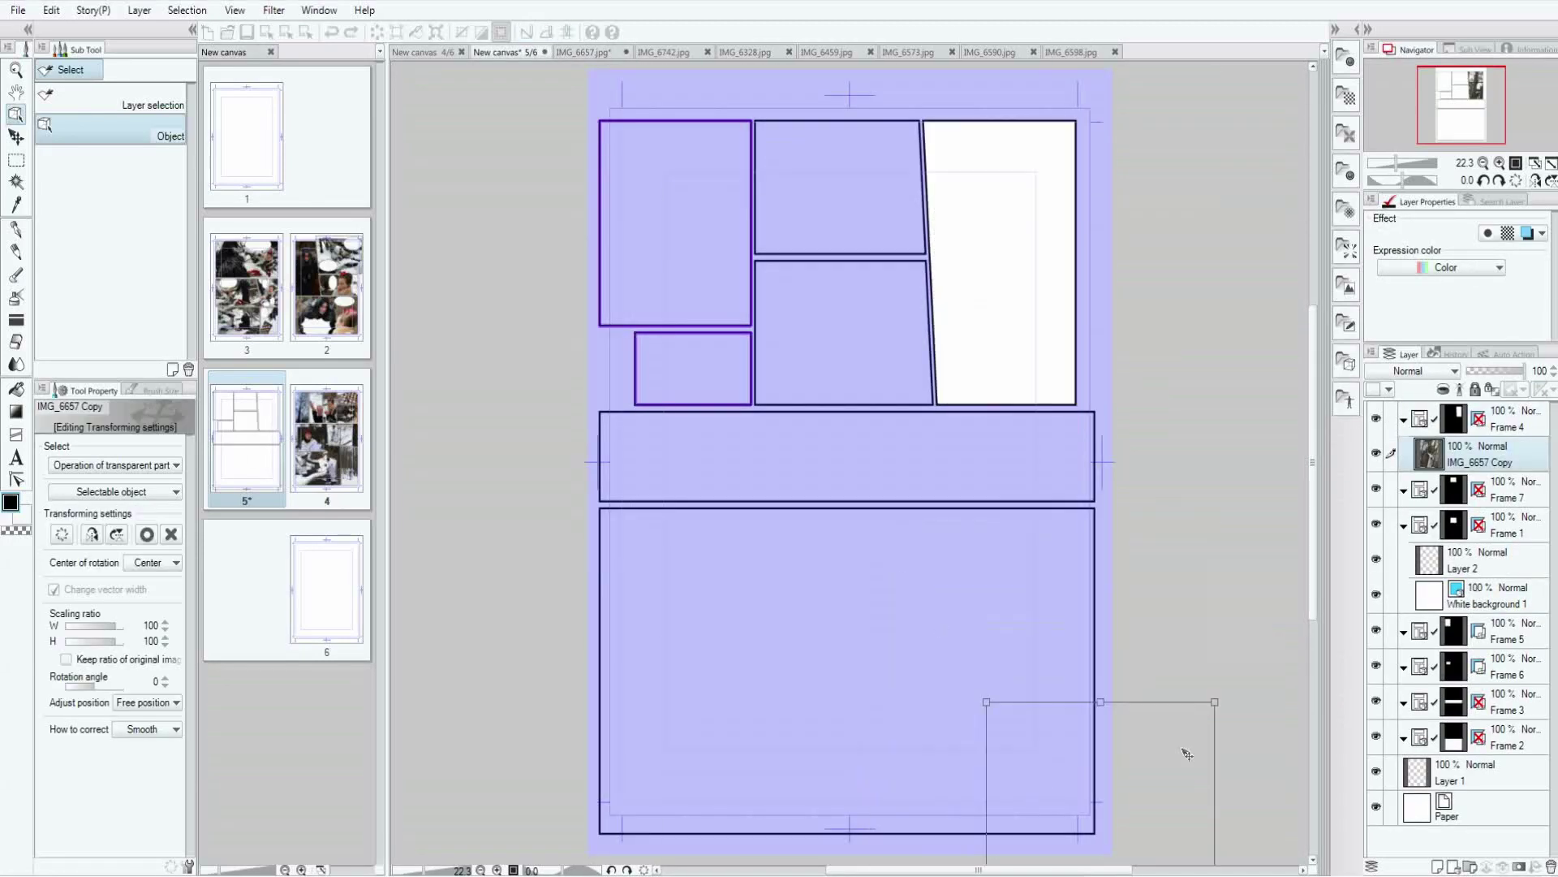
Scale and tilt the swordswoman into the slanted top-right panel and the chess photo into its strip.
{"action": "left_click_drag", "start_coordinate": [1187, 754], "coordinate": [1047, 244]}
{"action": "left_click_drag", "start_coordinate": [1168, 122], "coordinate": [1190, 233]}
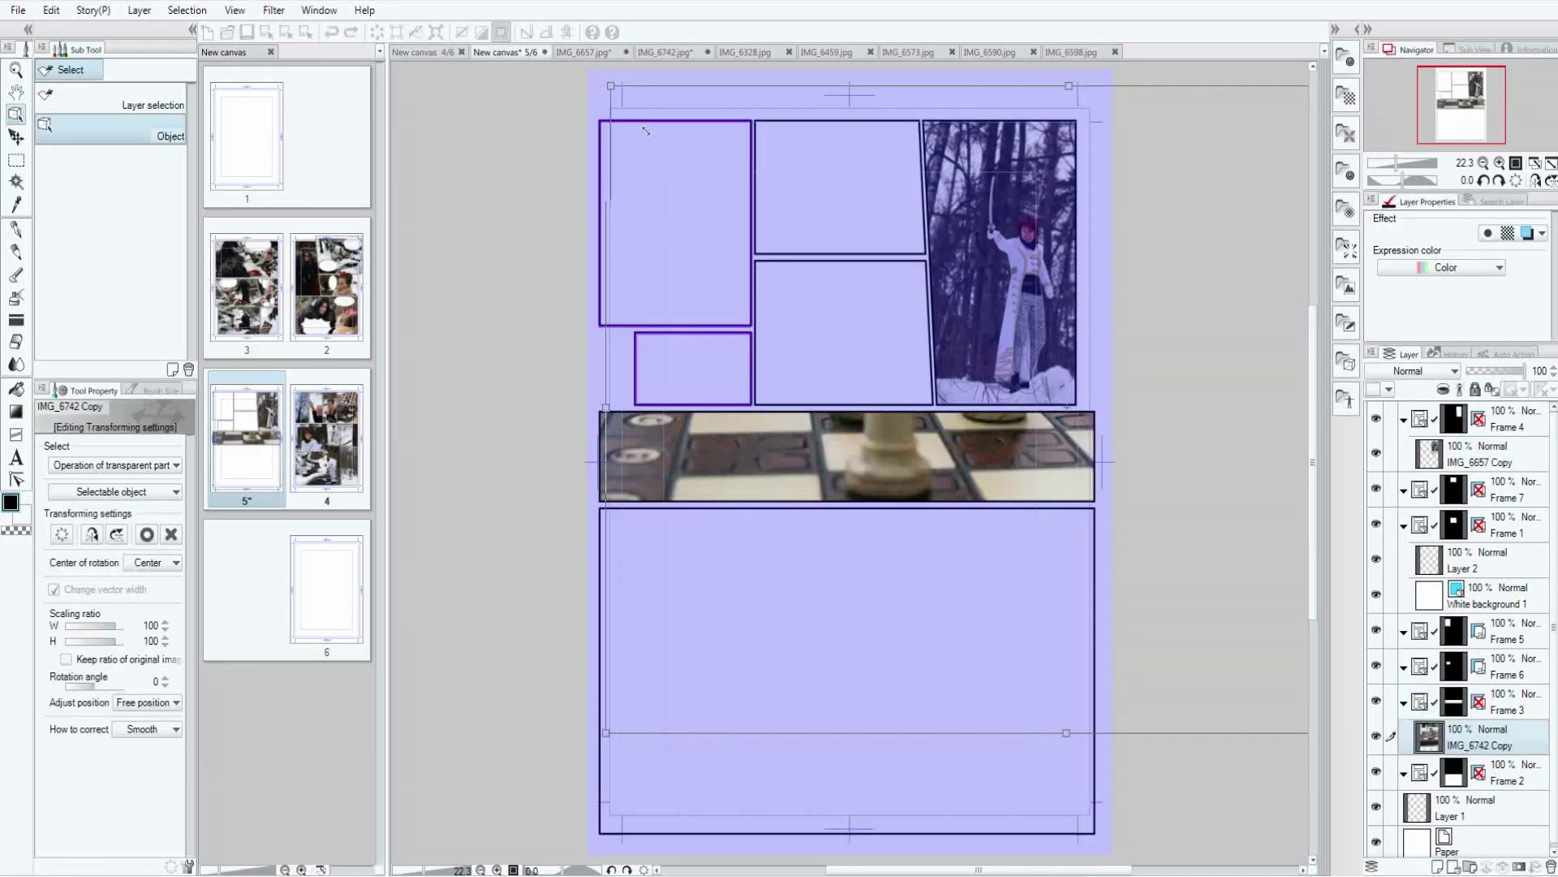
{"action": "left_click_drag", "start_coordinate": [927, 487], "coordinate": [1074, 302]}
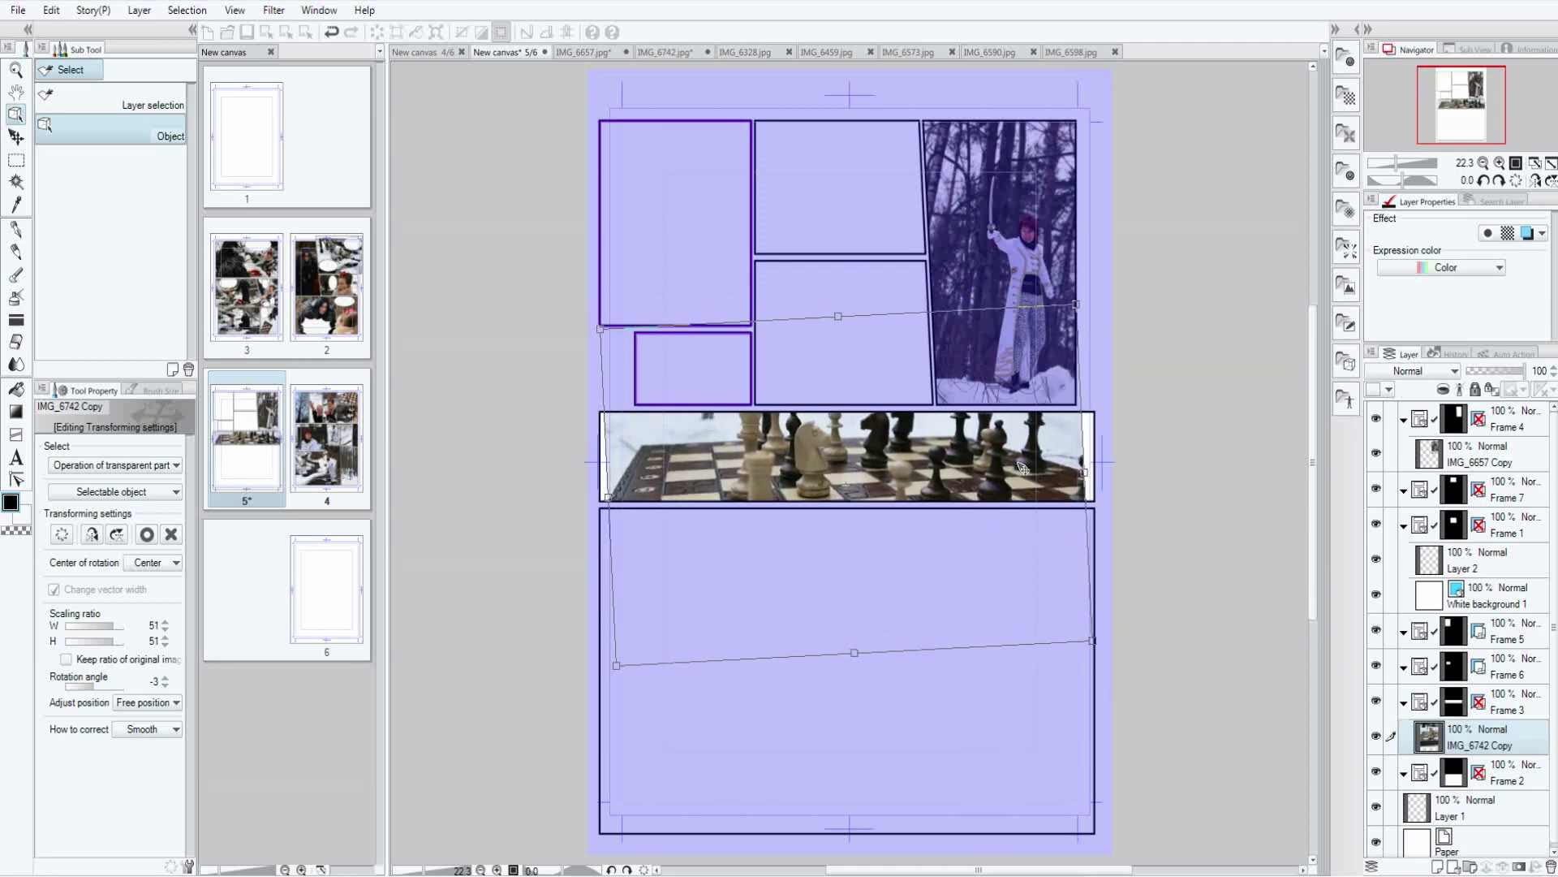
{"action": "key", "text": "Return"}
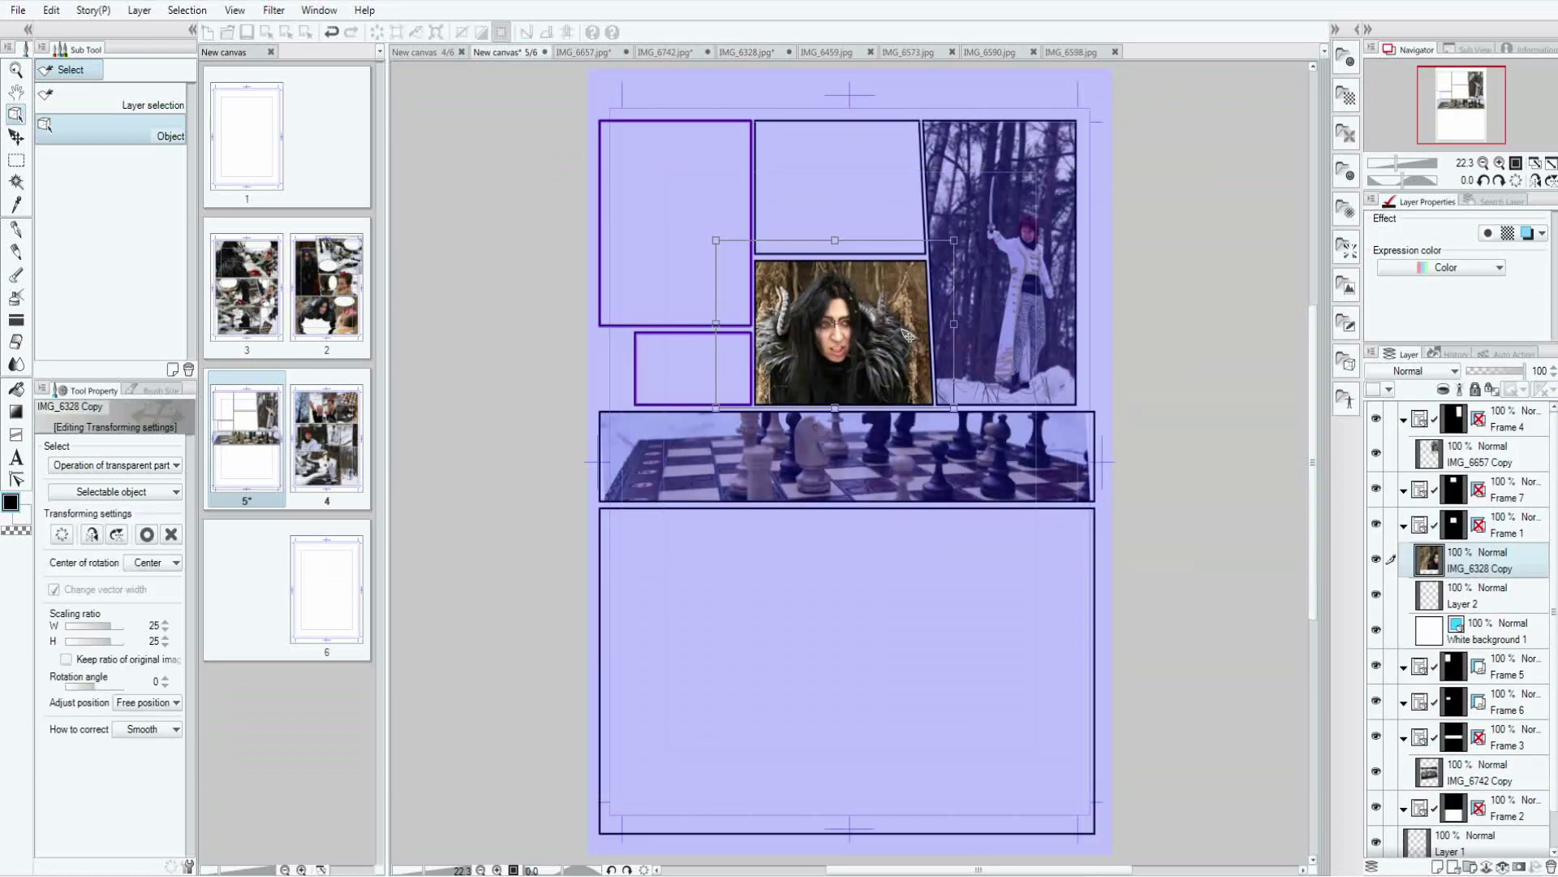
Place the horned face, embracing pair and white-coated swordswoman photos into the middle, top and top-left panels.
{"action": "left_click_drag", "start_coordinate": [913, 312], "coordinate": [950, 306]}
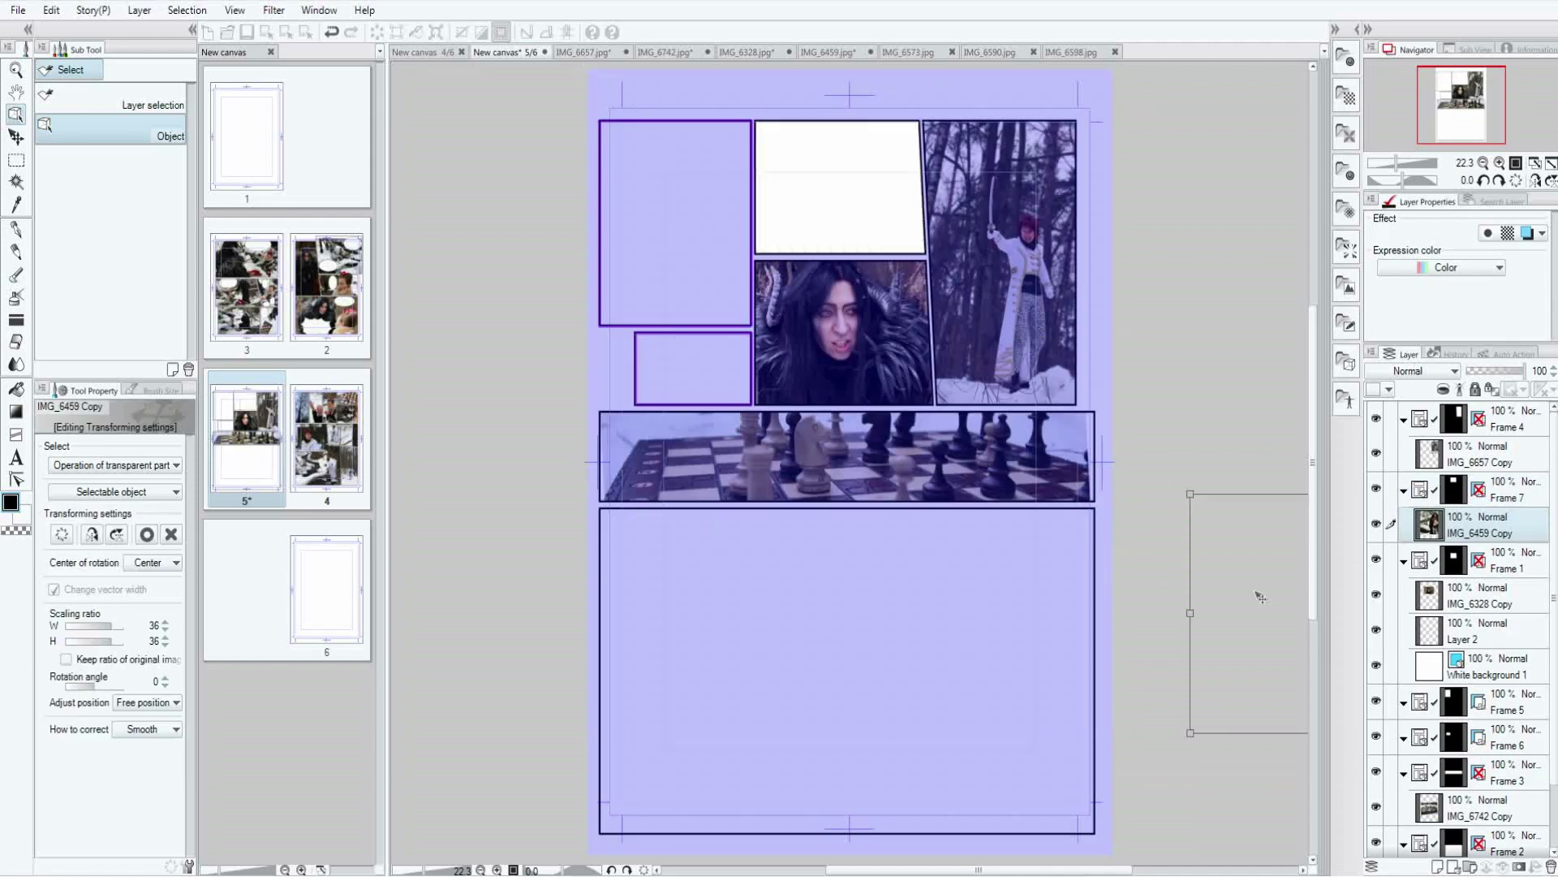
{"action": "left_click_drag", "start_coordinate": [1260, 598], "coordinate": [840, 187]}
{"action": "scroll", "coordinate": [893, 235], "scroll_direction": "up", "scroll_amount": 2}
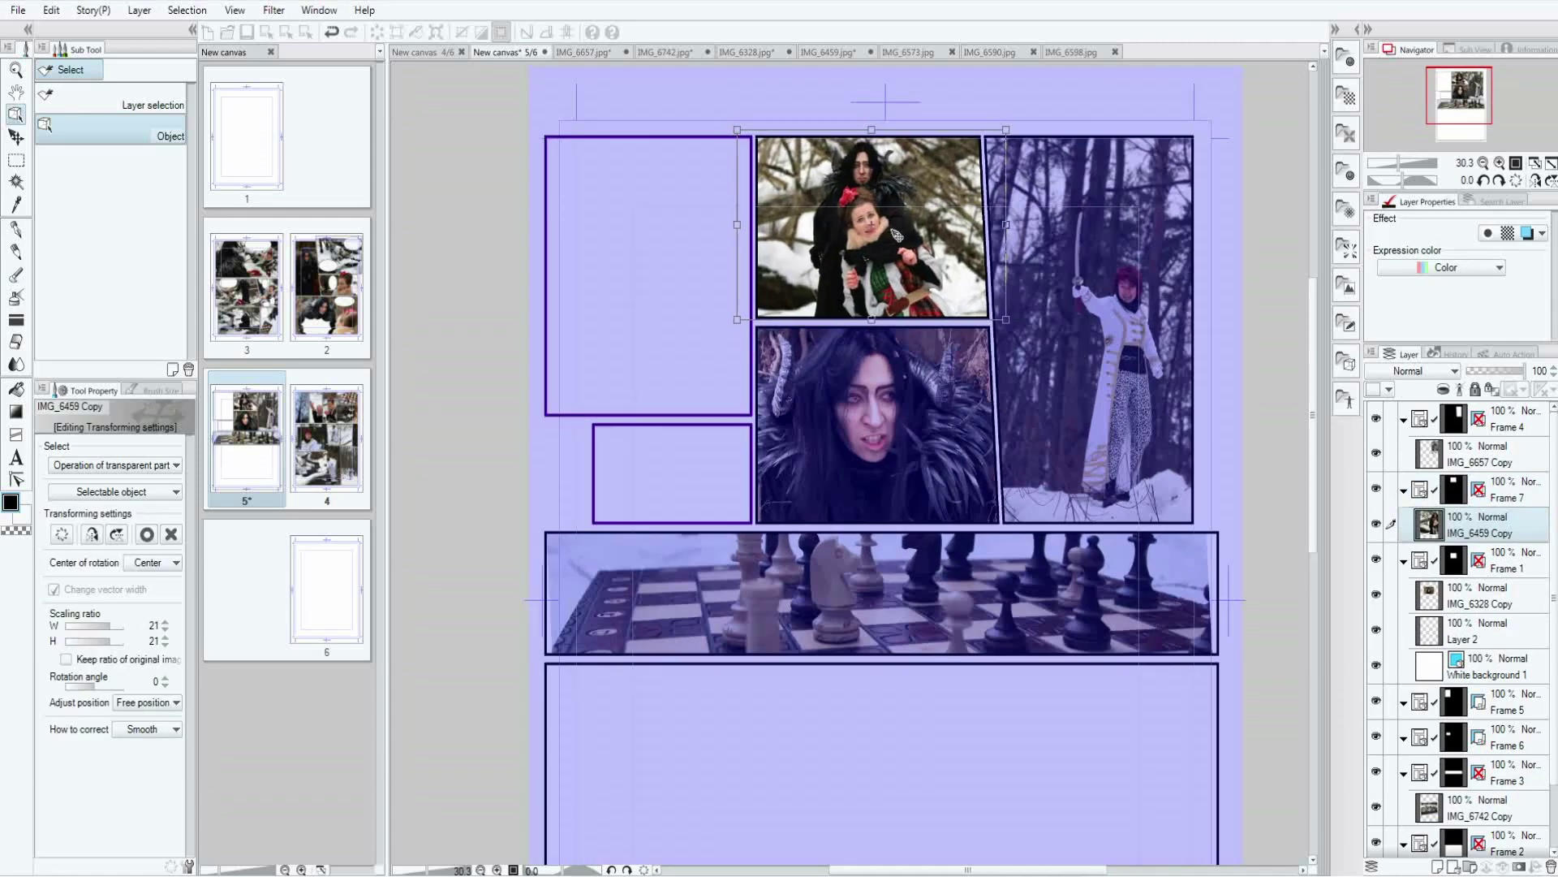
{"action": "key", "text": "Return"}
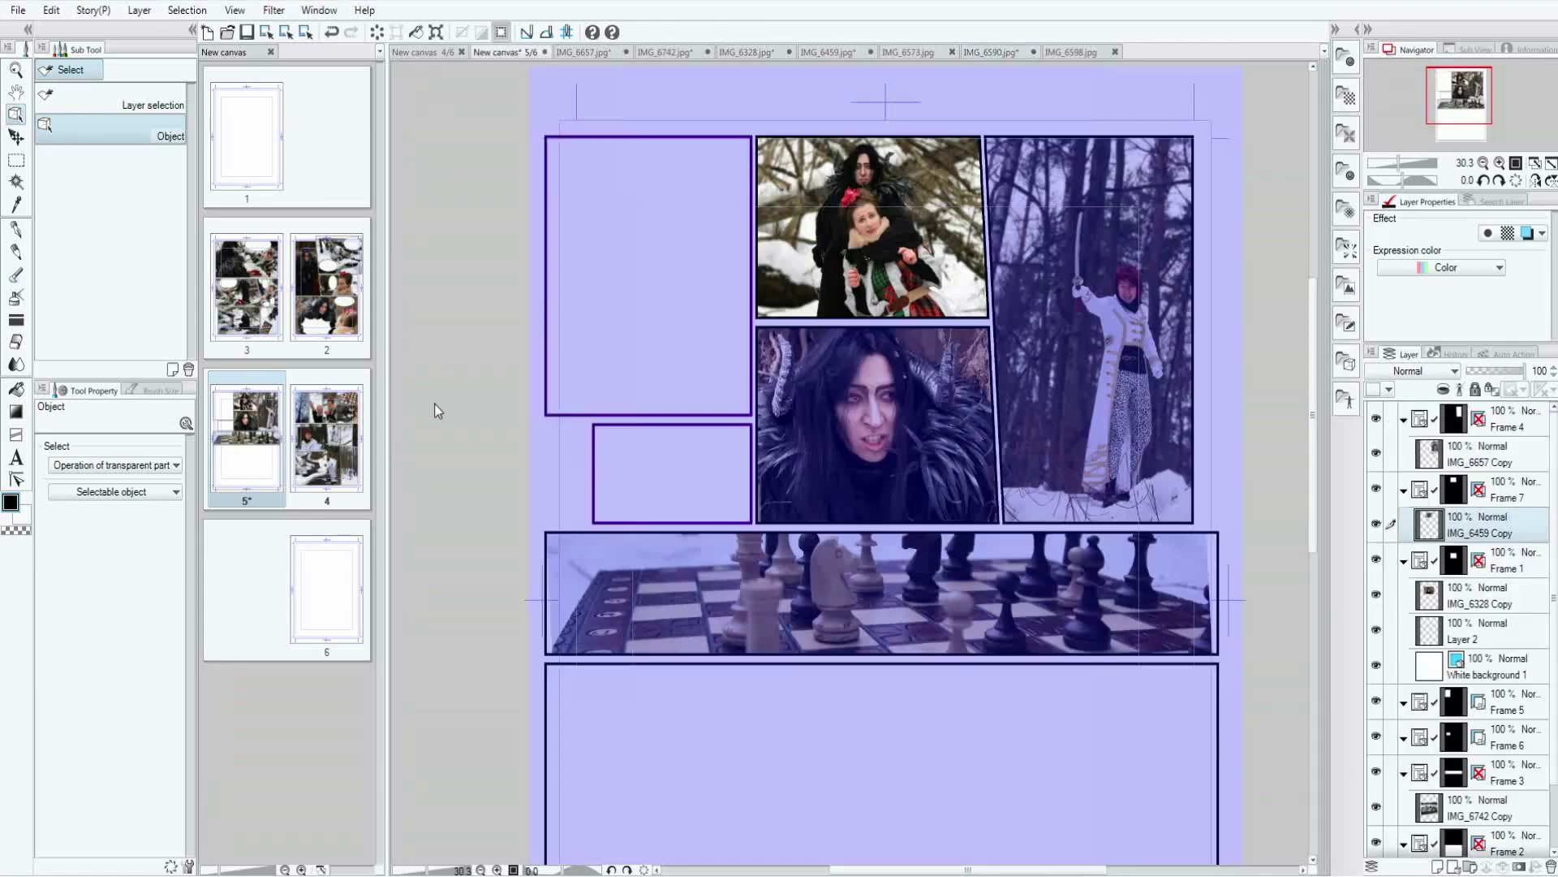
{"action": "key", "text": "ctrl+v"}
{"action": "left_click_drag", "start_coordinate": [518, 166], "coordinate": [665, 191]}
Commit the top-left photo and paste the chessboard photo IMG_6598 into page 5.
{"action": "key", "text": "Return"}
{"action": "left_click", "coordinate": [1070, 52]}
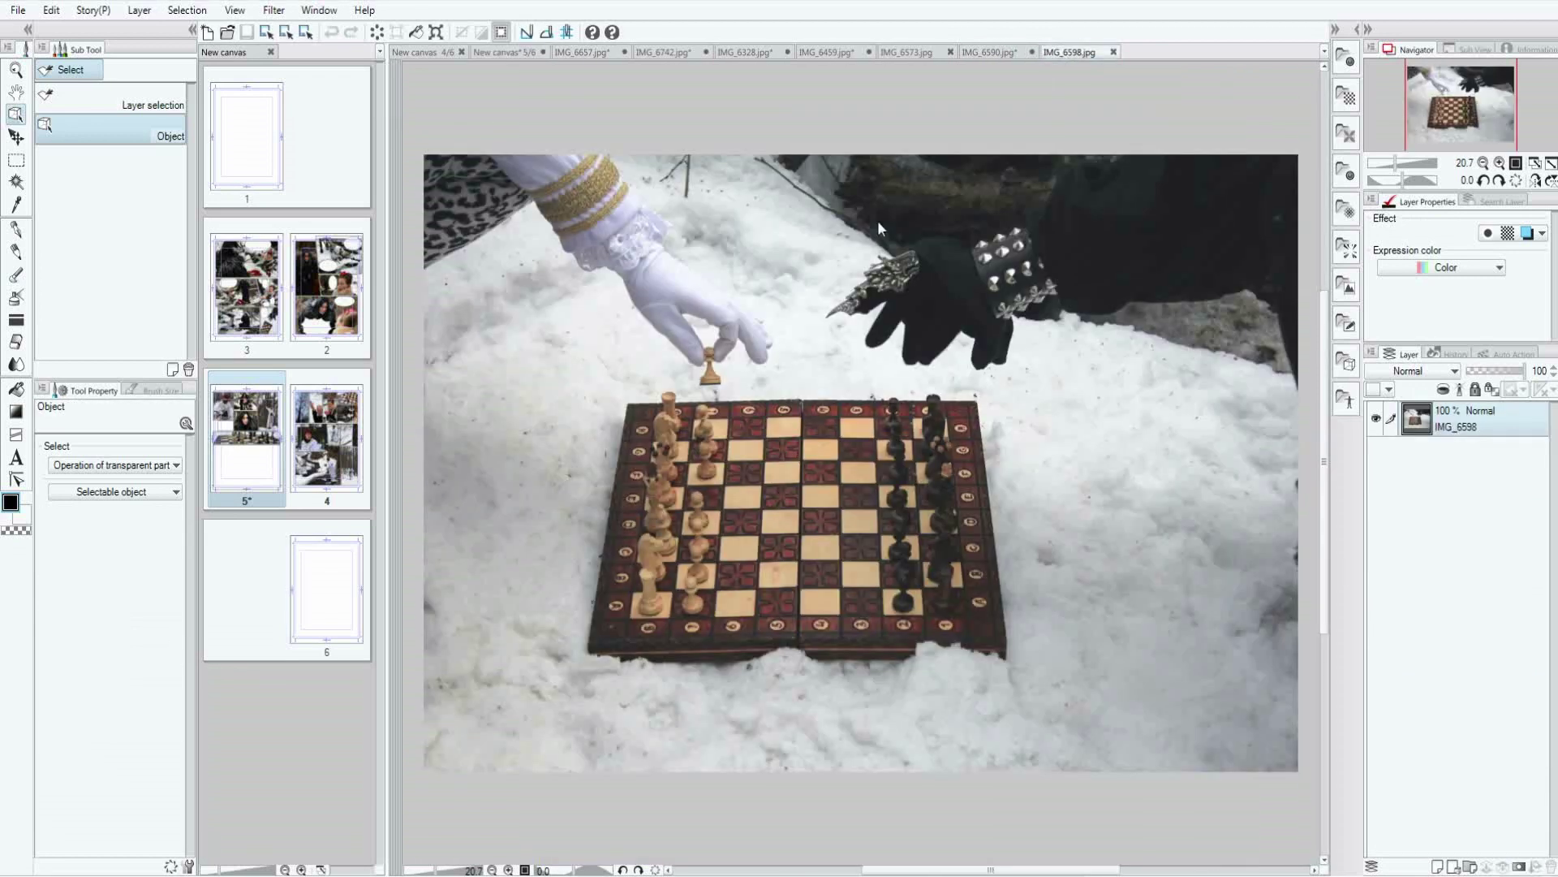
{"action": "key", "text": "ctrl+c"}
{"action": "key", "text": "ctrl+Tab"}
{"action": "key", "text": "ctrl+v"}
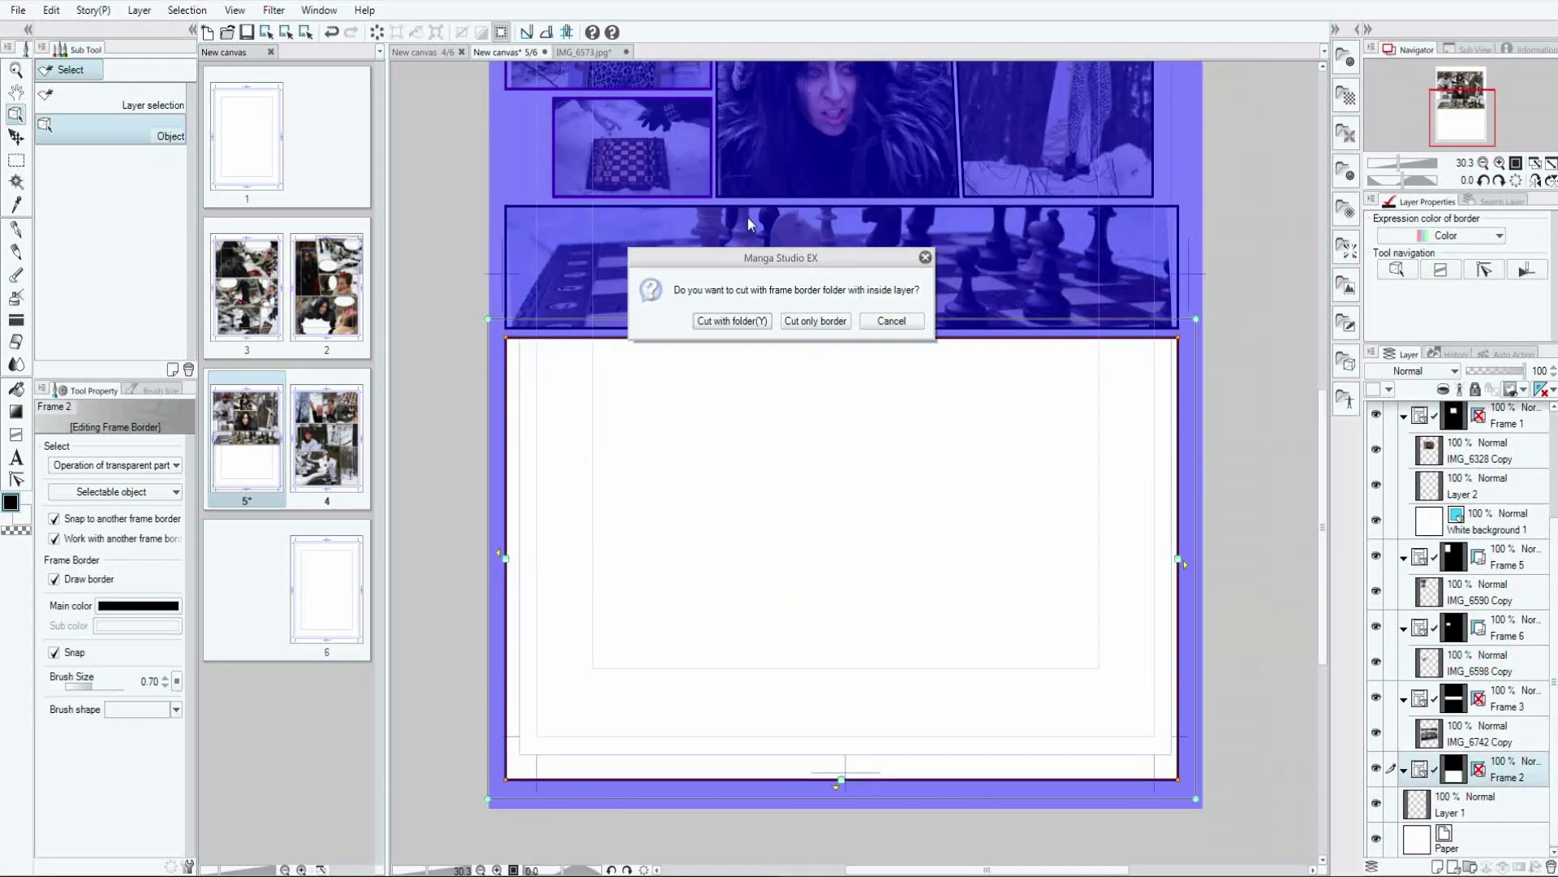
Paste group photo IMG_6573 into the bottom frame, enlarge it to fill, and save.
{"action": "key", "text": "Return"}
{"action": "key", "text": "ctrl+v"}
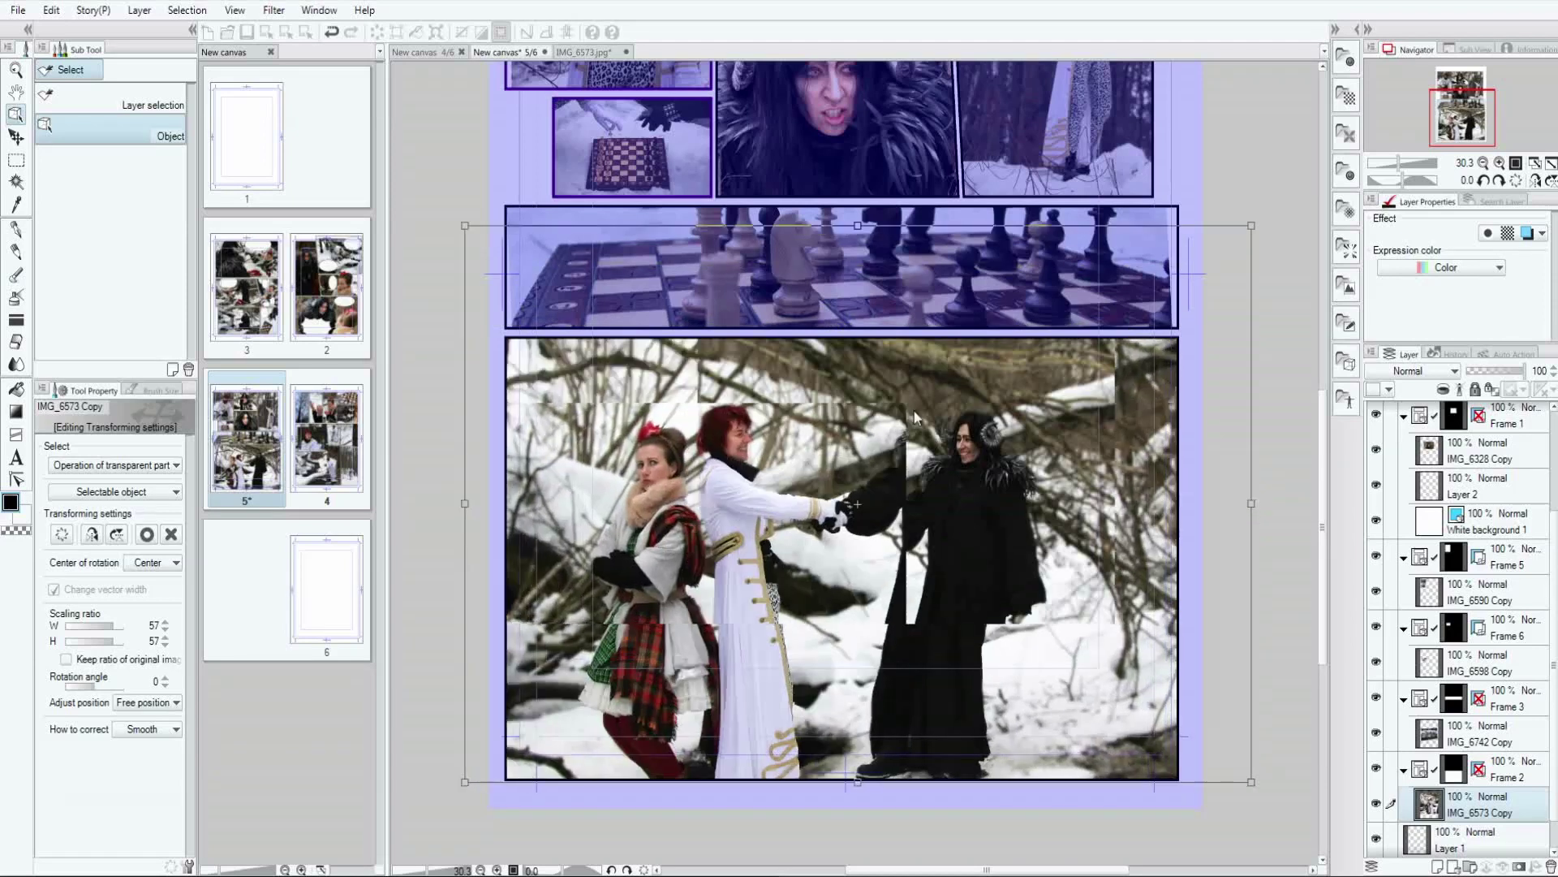
{"action": "left_click_drag", "start_coordinate": [914, 417], "coordinate": [992, 507]}
{"action": "key", "text": "Return"}
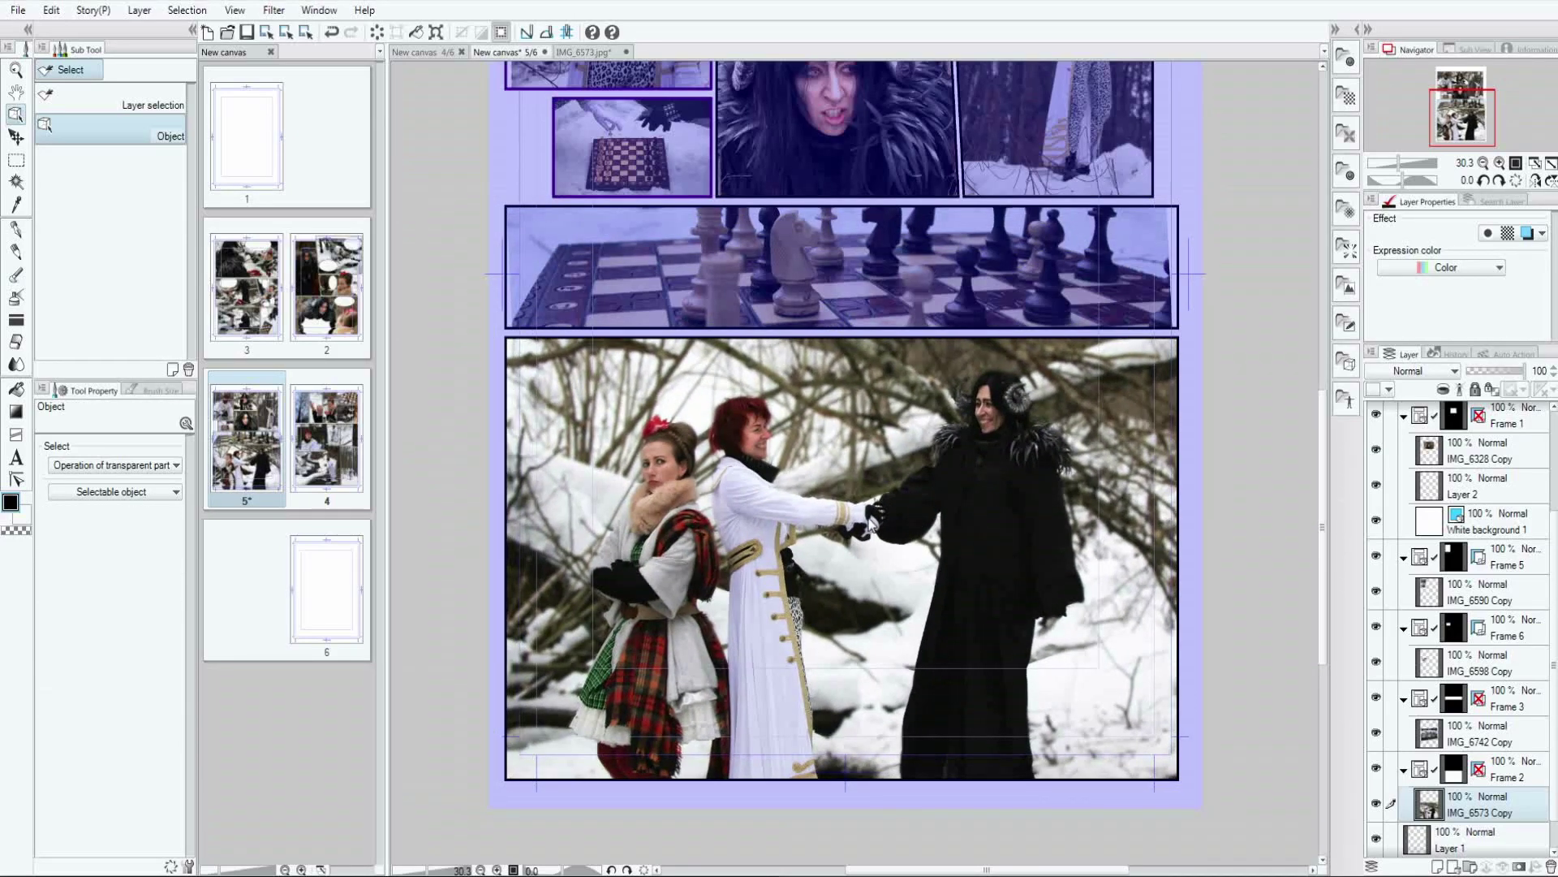
{"action": "key", "text": "ctrl+s"}
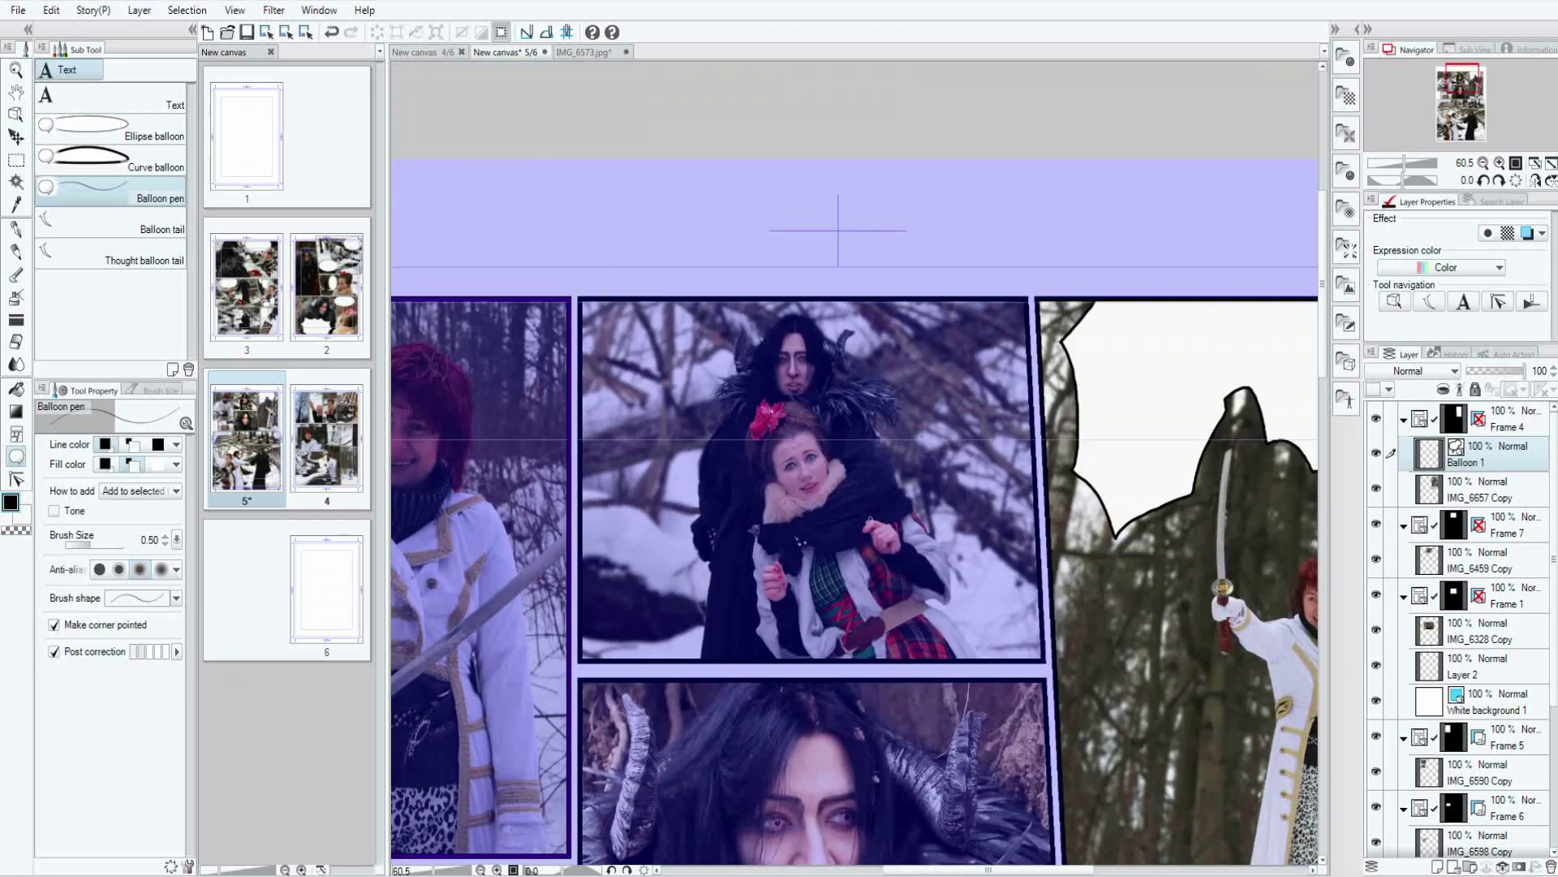
Place a Mumble balloon from the Material library in the top middle panel.
{"action": "left_click", "coordinate": [1477, 560]}
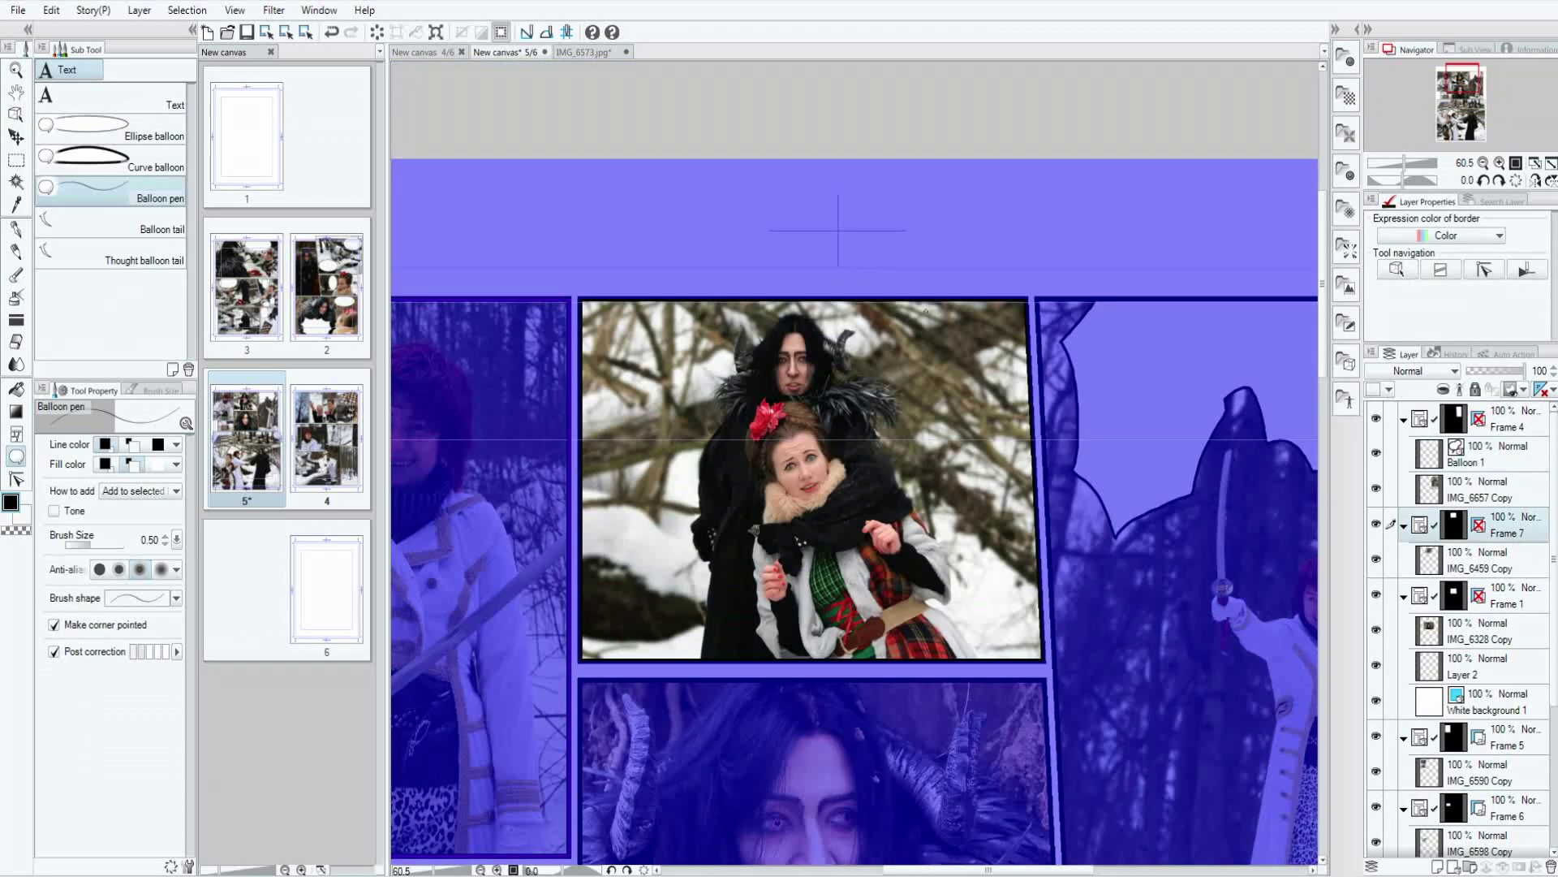
{"action": "left_click", "coordinate": [1346, 361]}
{"action": "scroll", "coordinate": [1327, 104], "scroll_direction": "down", "scroll_amount": 10}
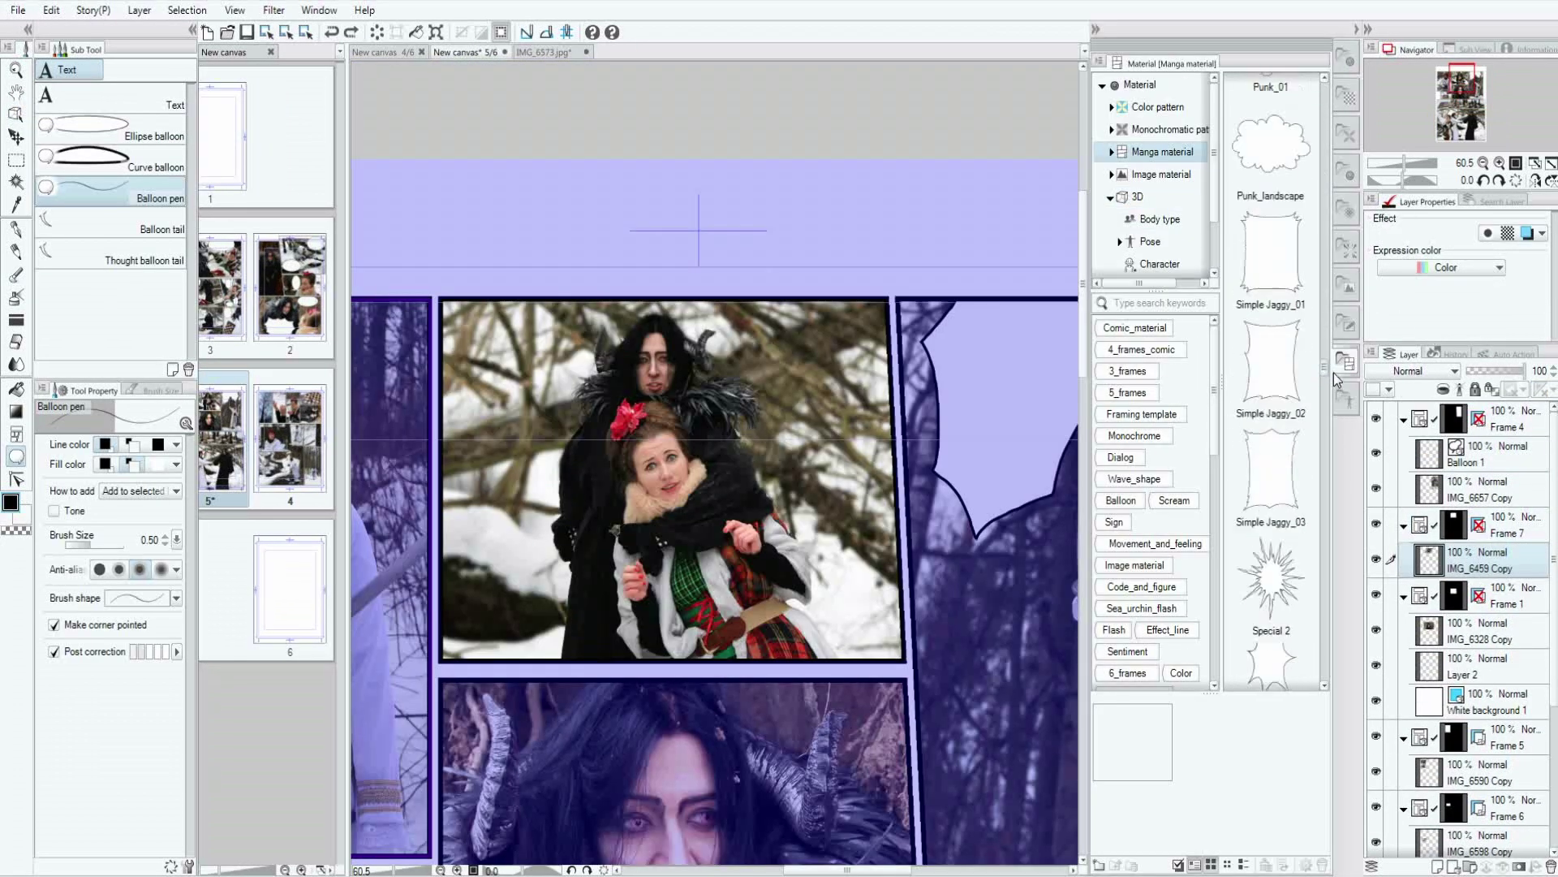
{"action": "left_click_drag", "start_coordinate": [1271, 365], "coordinate": [815, 479]}
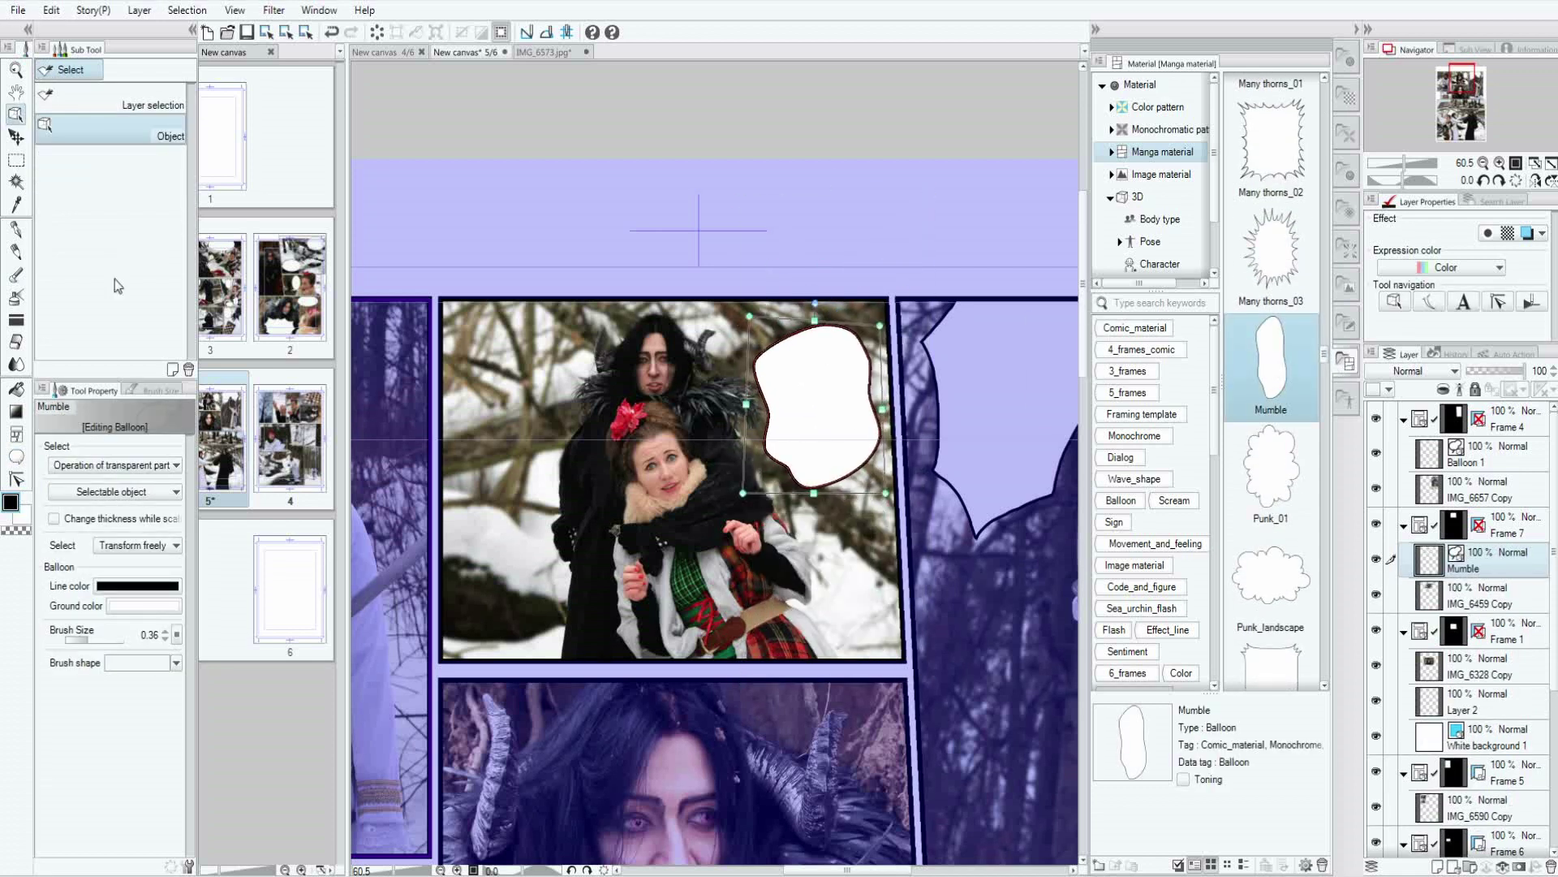
{"action": "key", "text": "t"}
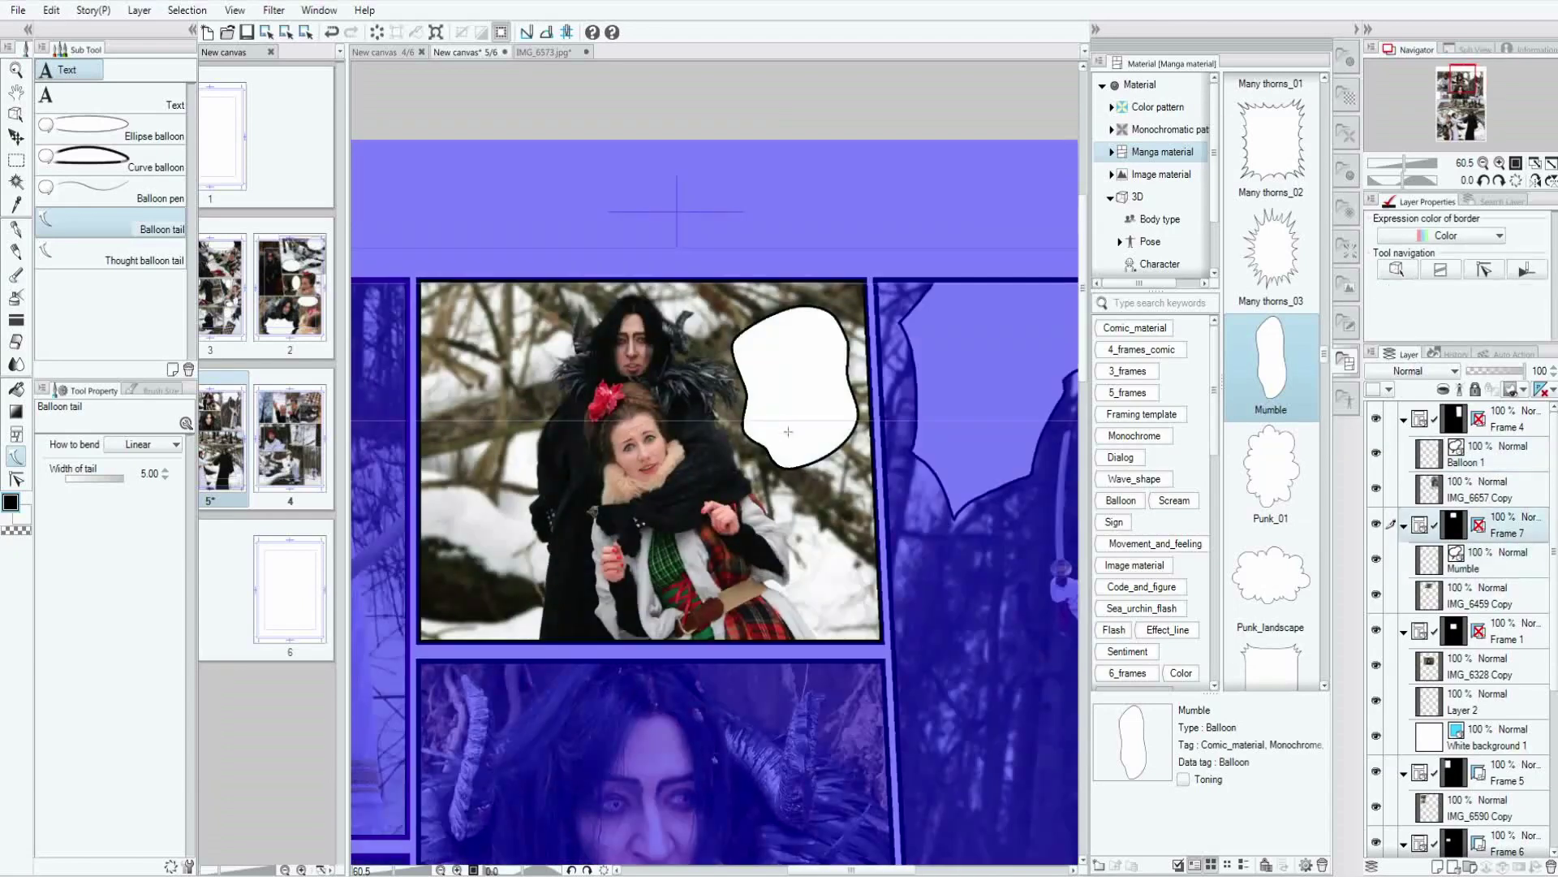
{"action": "key", "text": "ctrl+z"}
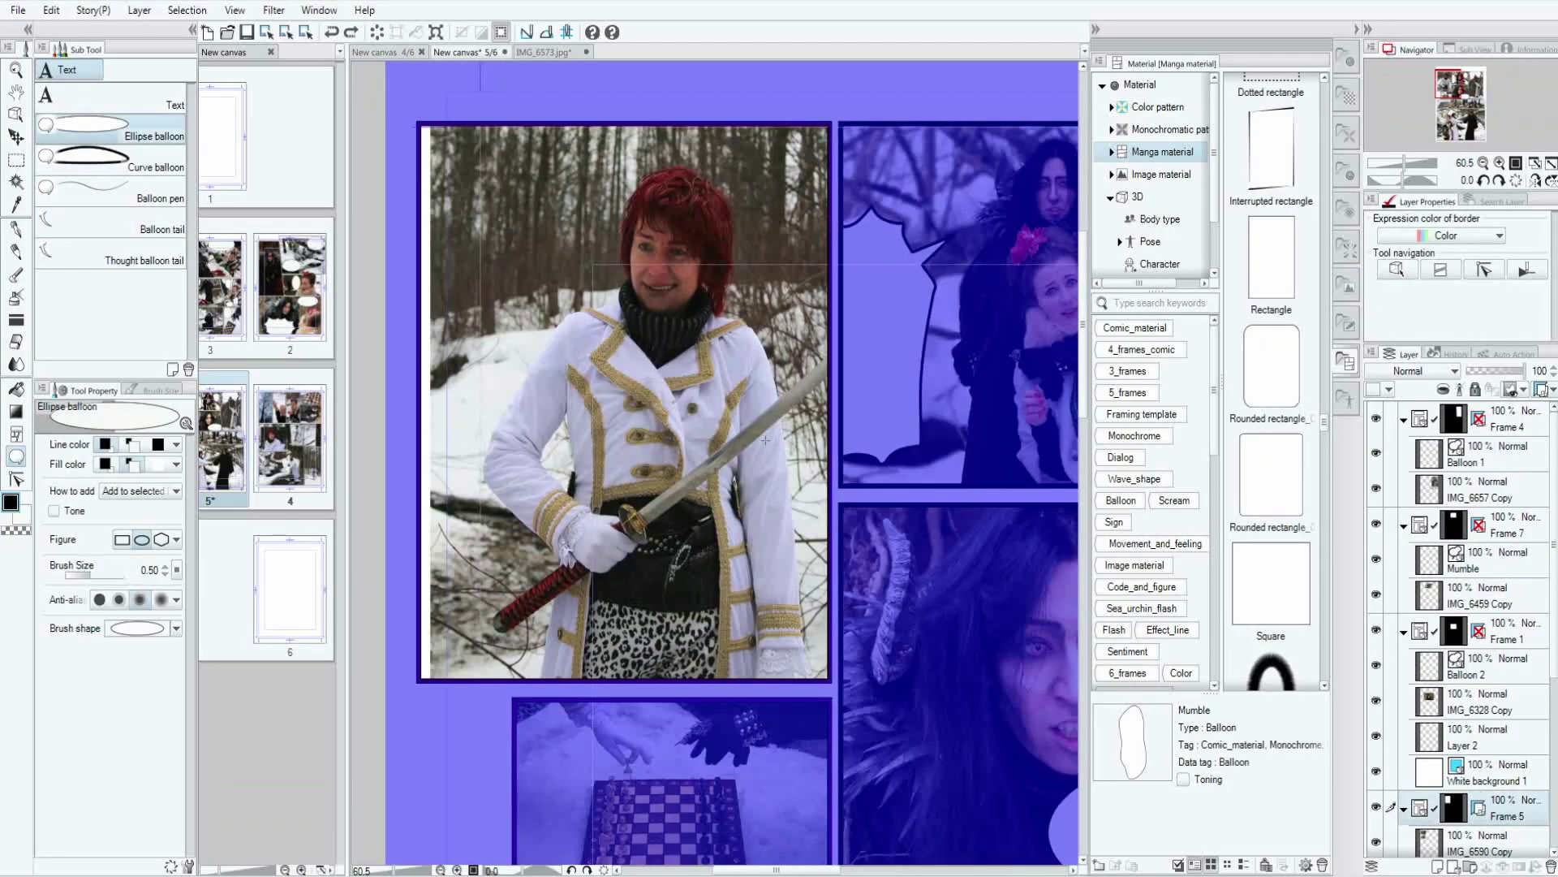
Draw oval balloons beside the red-haired swordswoman and in the chessboard panel.
{"action": "left_click_drag", "start_coordinate": [766, 439], "coordinate": [821, 667]}
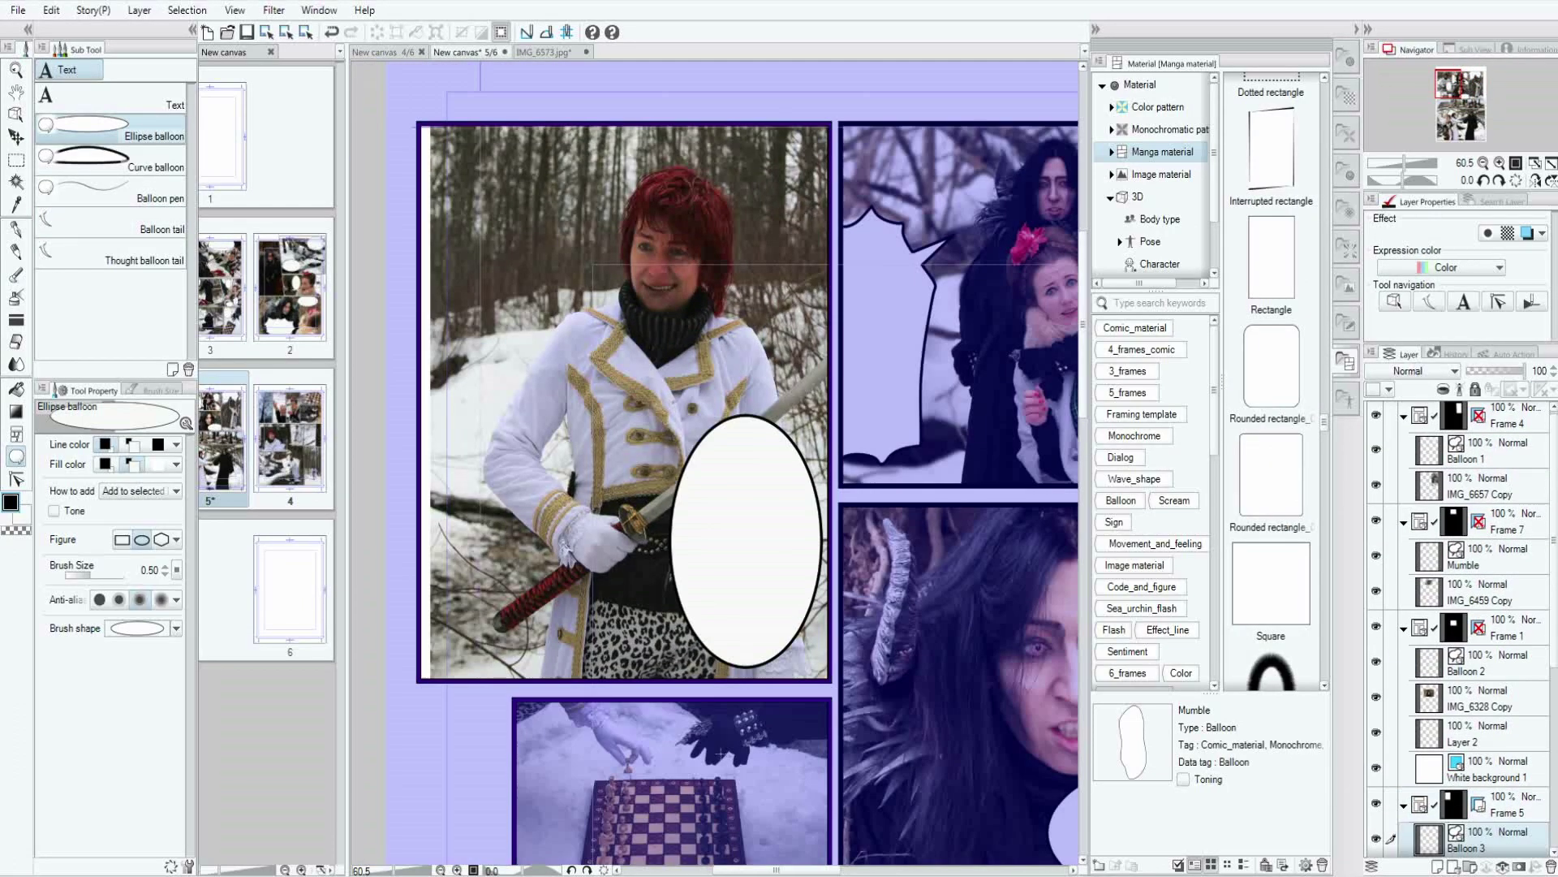
{"action": "left_click", "coordinate": [15, 116]}
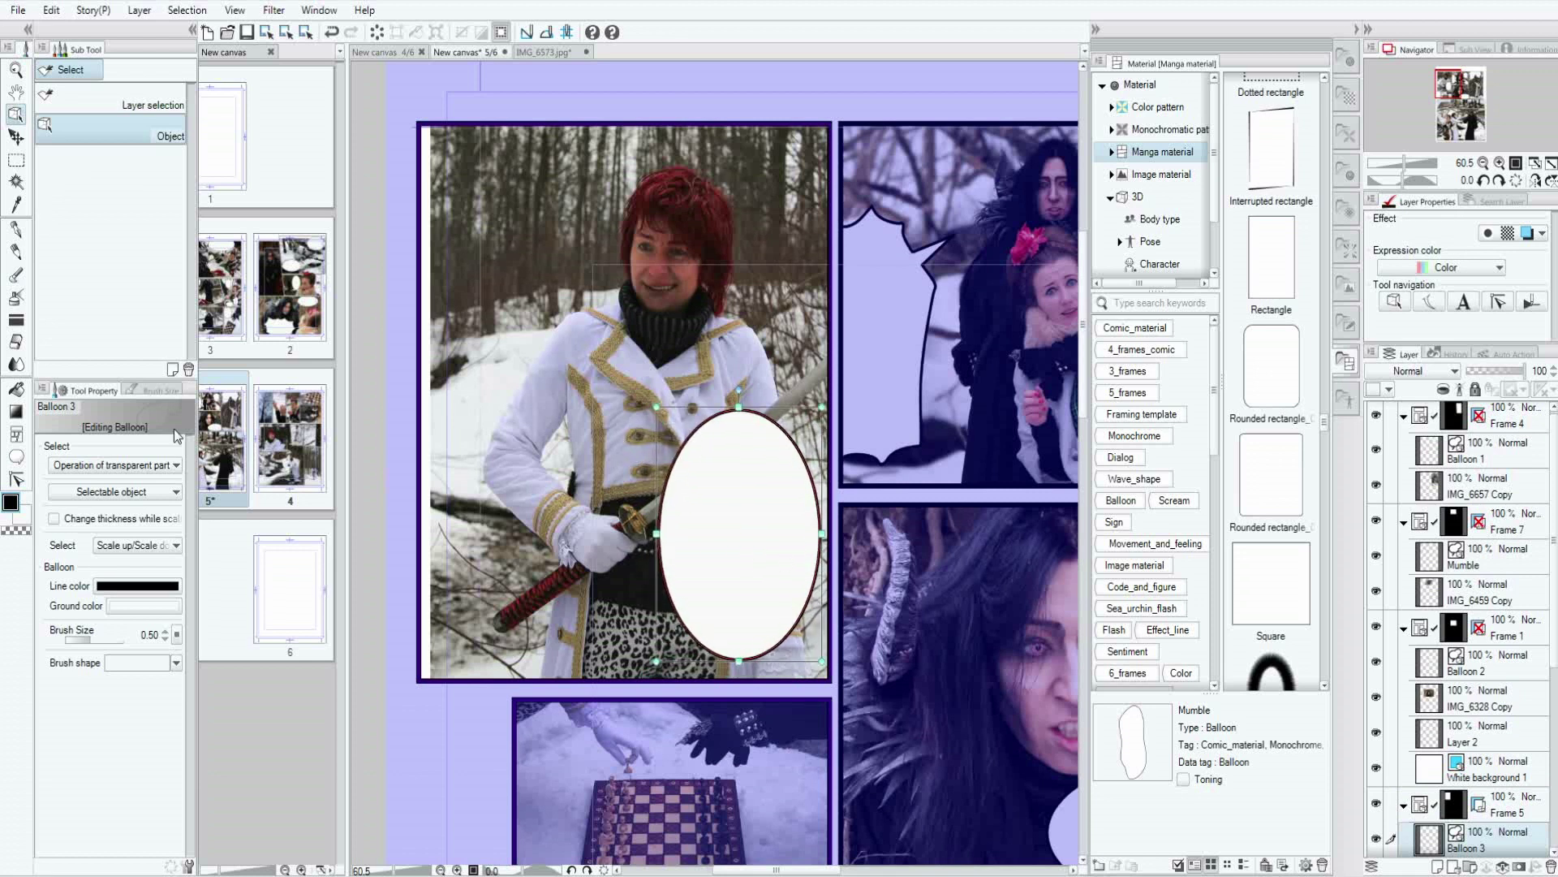
{"action": "left_click", "coordinate": [16, 456]}
{"action": "scroll", "coordinate": [730, 455], "scroll_direction": "down", "scroll_amount": 5}
{"action": "scroll", "coordinate": [1502, 694], "scroll_direction": "down", "scroll_amount": 3}
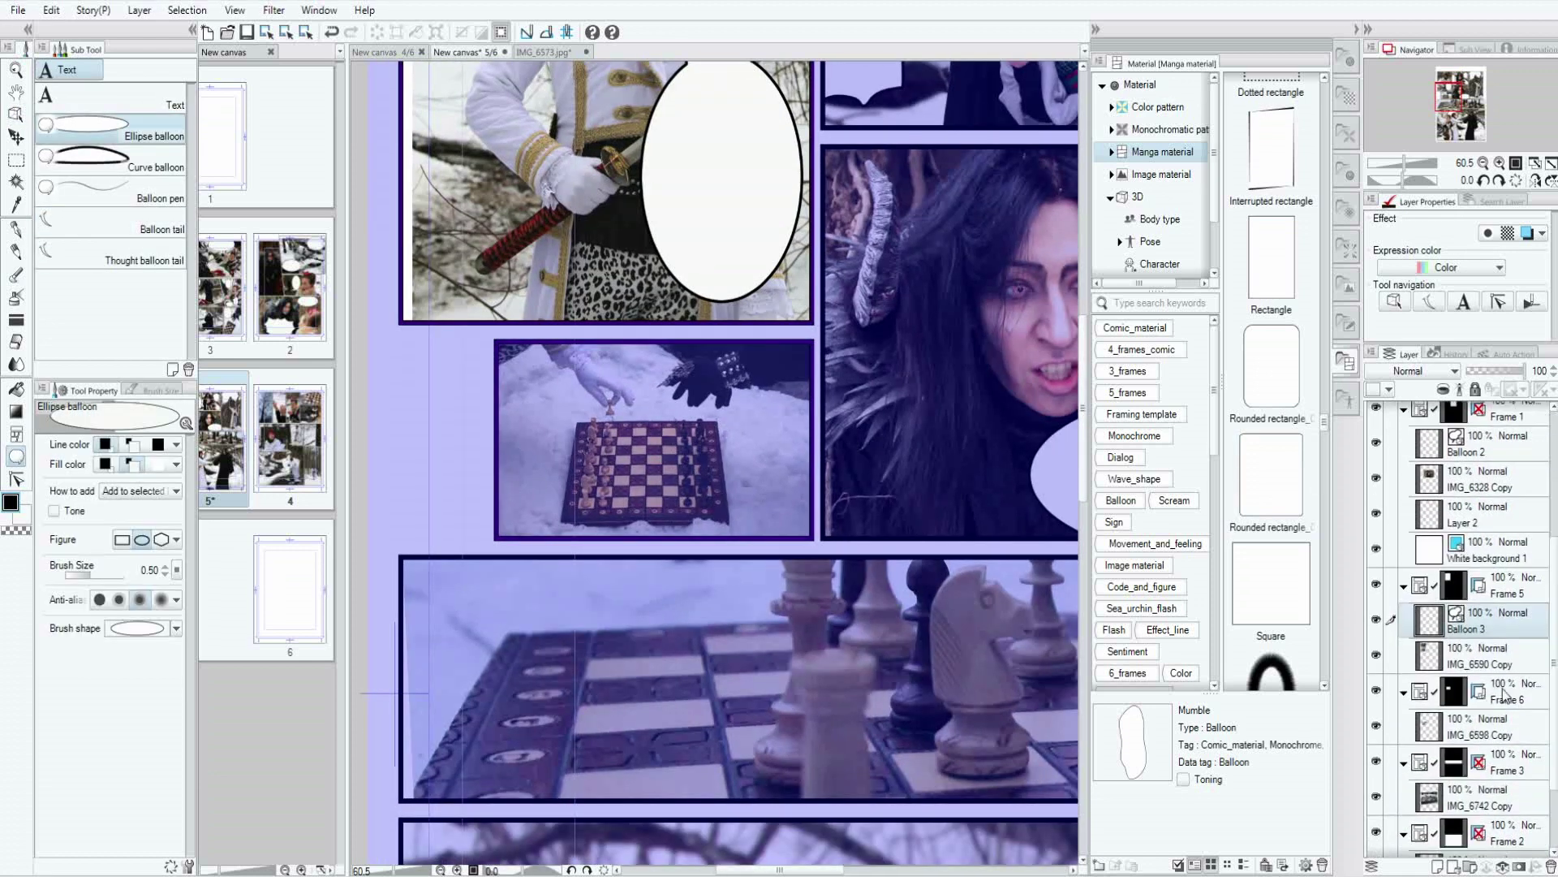
{"action": "mouse_move", "coordinate": [716, 413]}
{"action": "left_mouse_down"}
{"action": "mouse_move", "coordinate": [809, 471]}
{"action": "mouse_move", "coordinate": [795, 415]}
{"action": "left_mouse_up"}
{"action": "key", "text": "o"}
{"action": "key", "text": "t"}
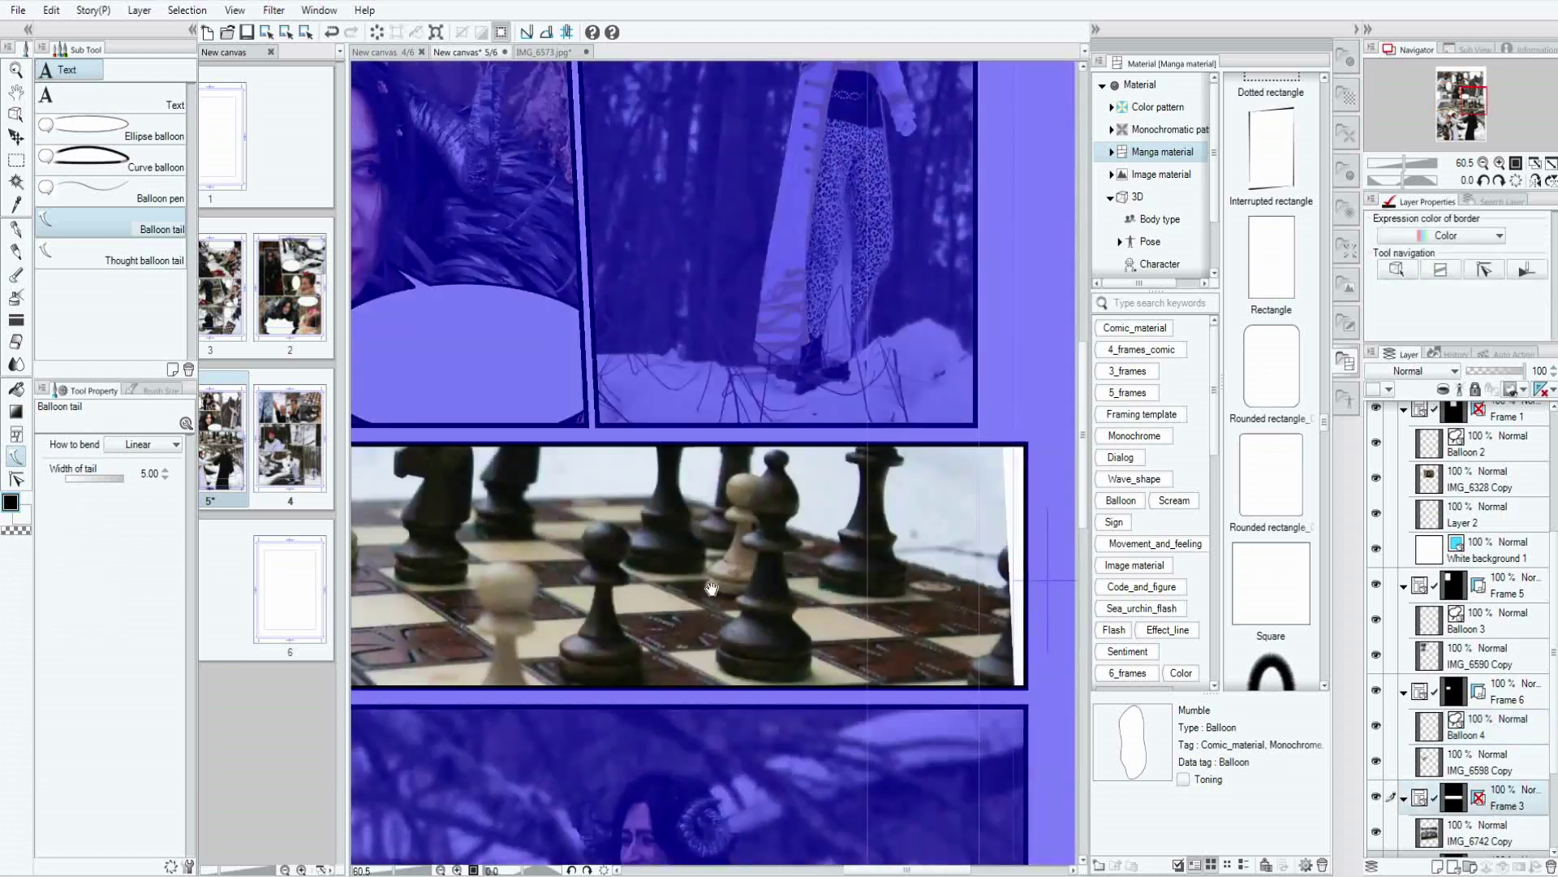
Draw a balloon in the wide chess-pieces strip and adjust it.
{"action": "scroll", "coordinate": [395, 694], "scroll_direction": "down", "scroll_amount": 5}
{"action": "left_click", "coordinate": [105, 130]}
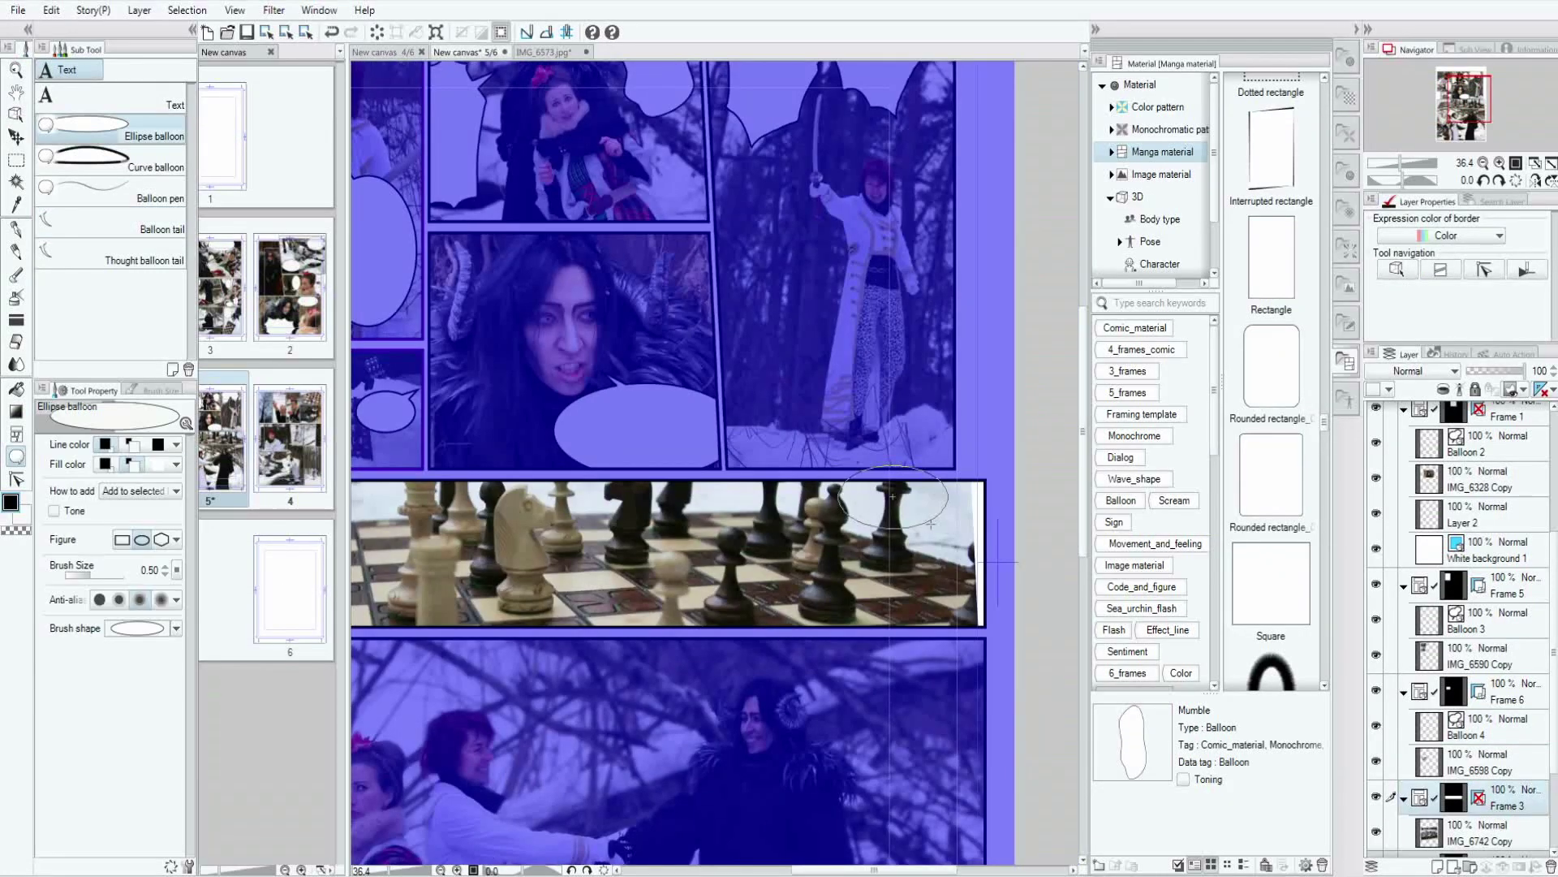
{"action": "left_click_drag", "start_coordinate": [791, 500], "coordinate": [844, 552]}
{"action": "key", "text": "o"}
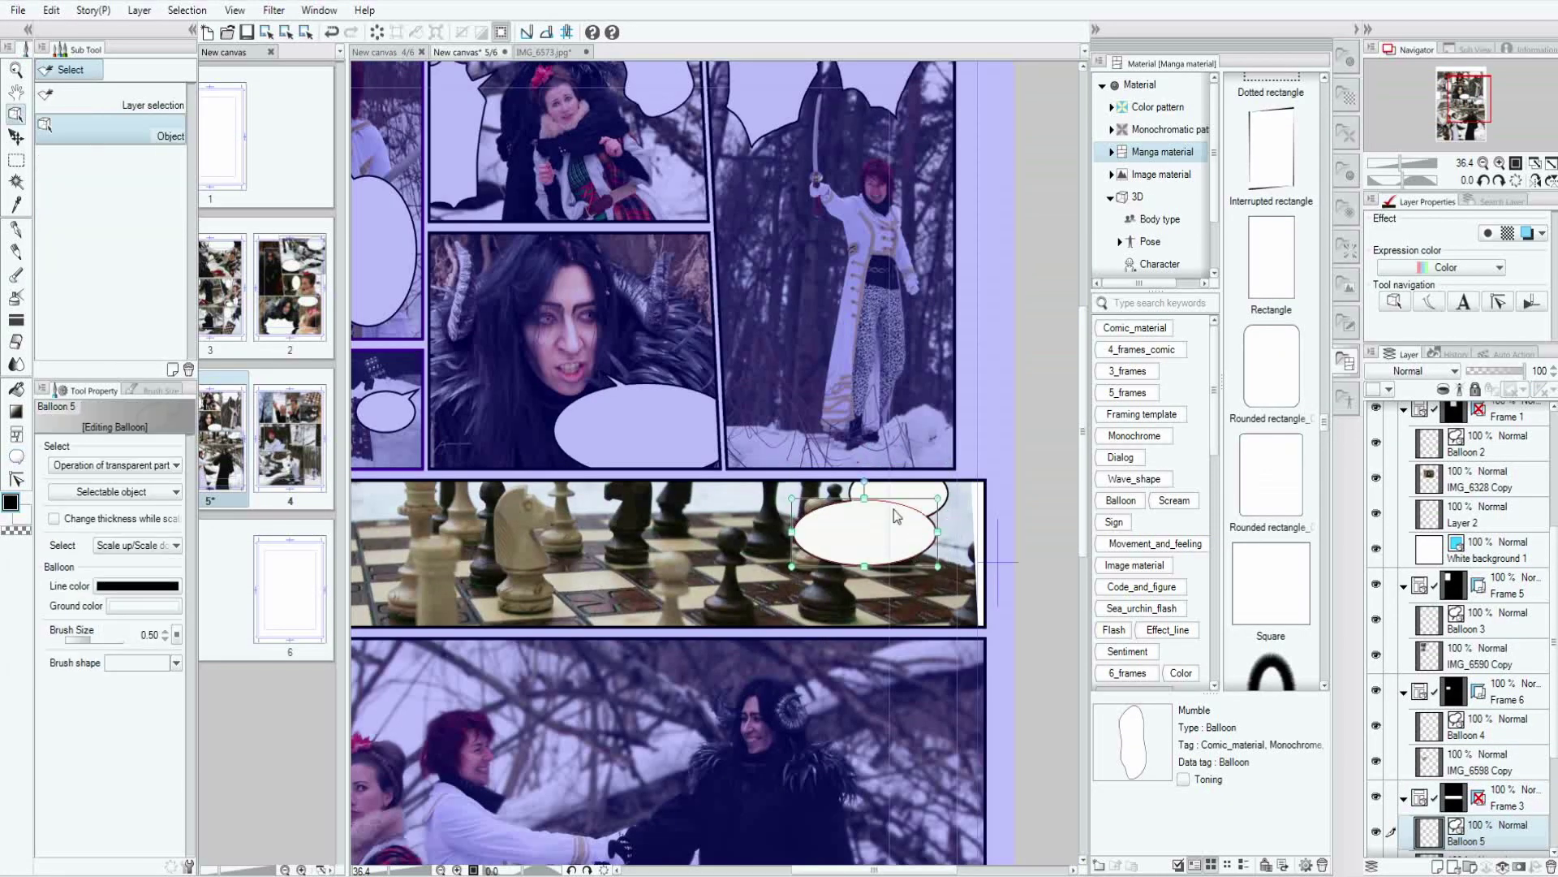
{"action": "key", "text": "ctrl+z"}
{"action": "key", "text": "ctrl+z"}
{"action": "key", "text": "ctrl+z"}
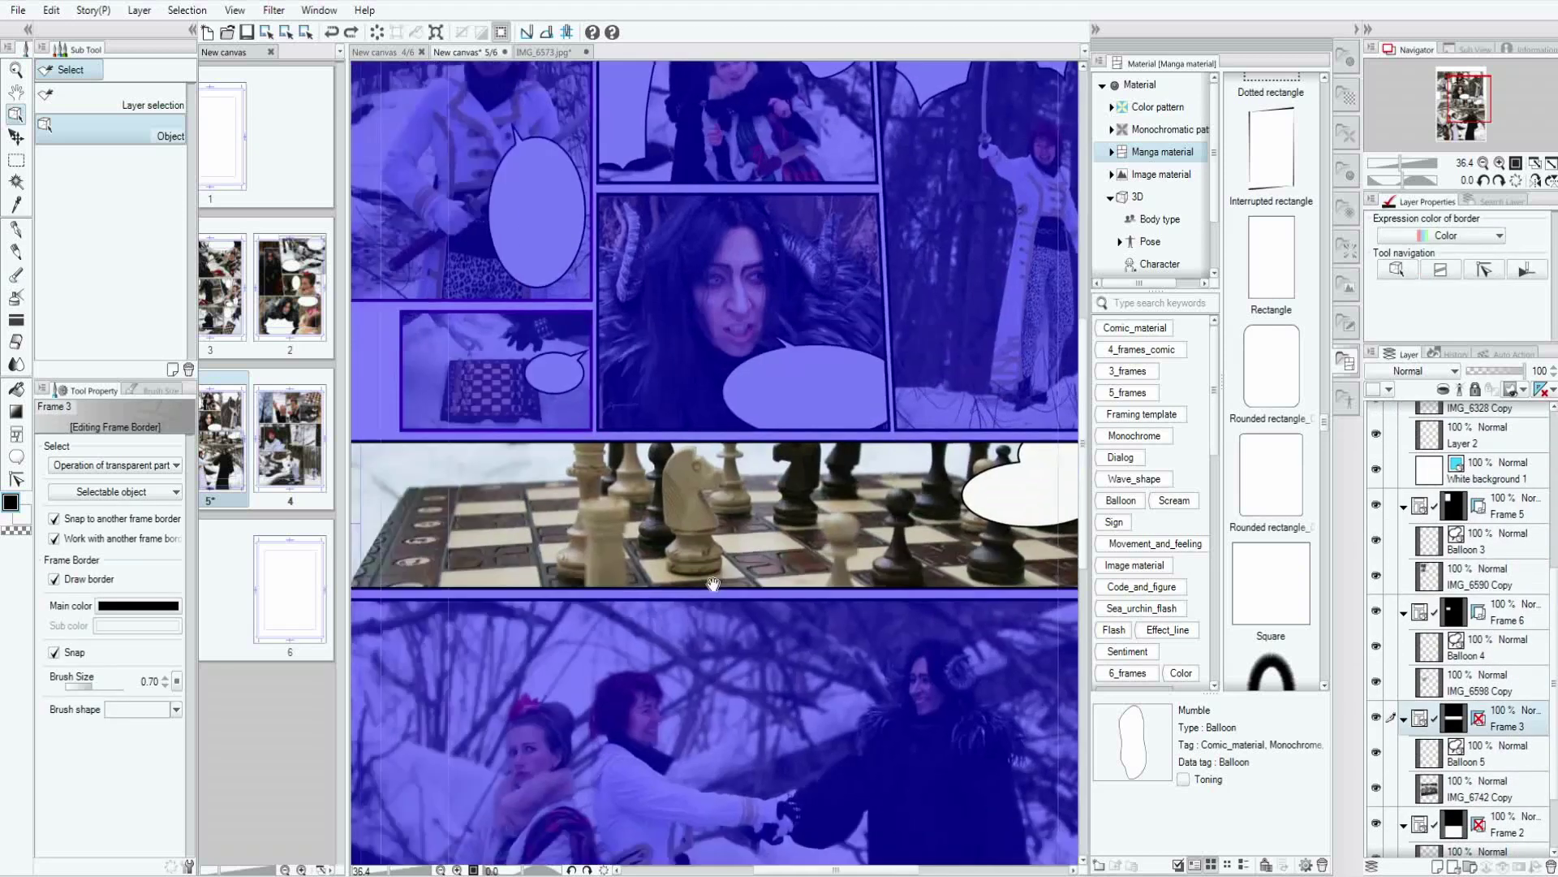
{"action": "key", "text": "ctrl+y"}
{"action": "key", "text": "t"}
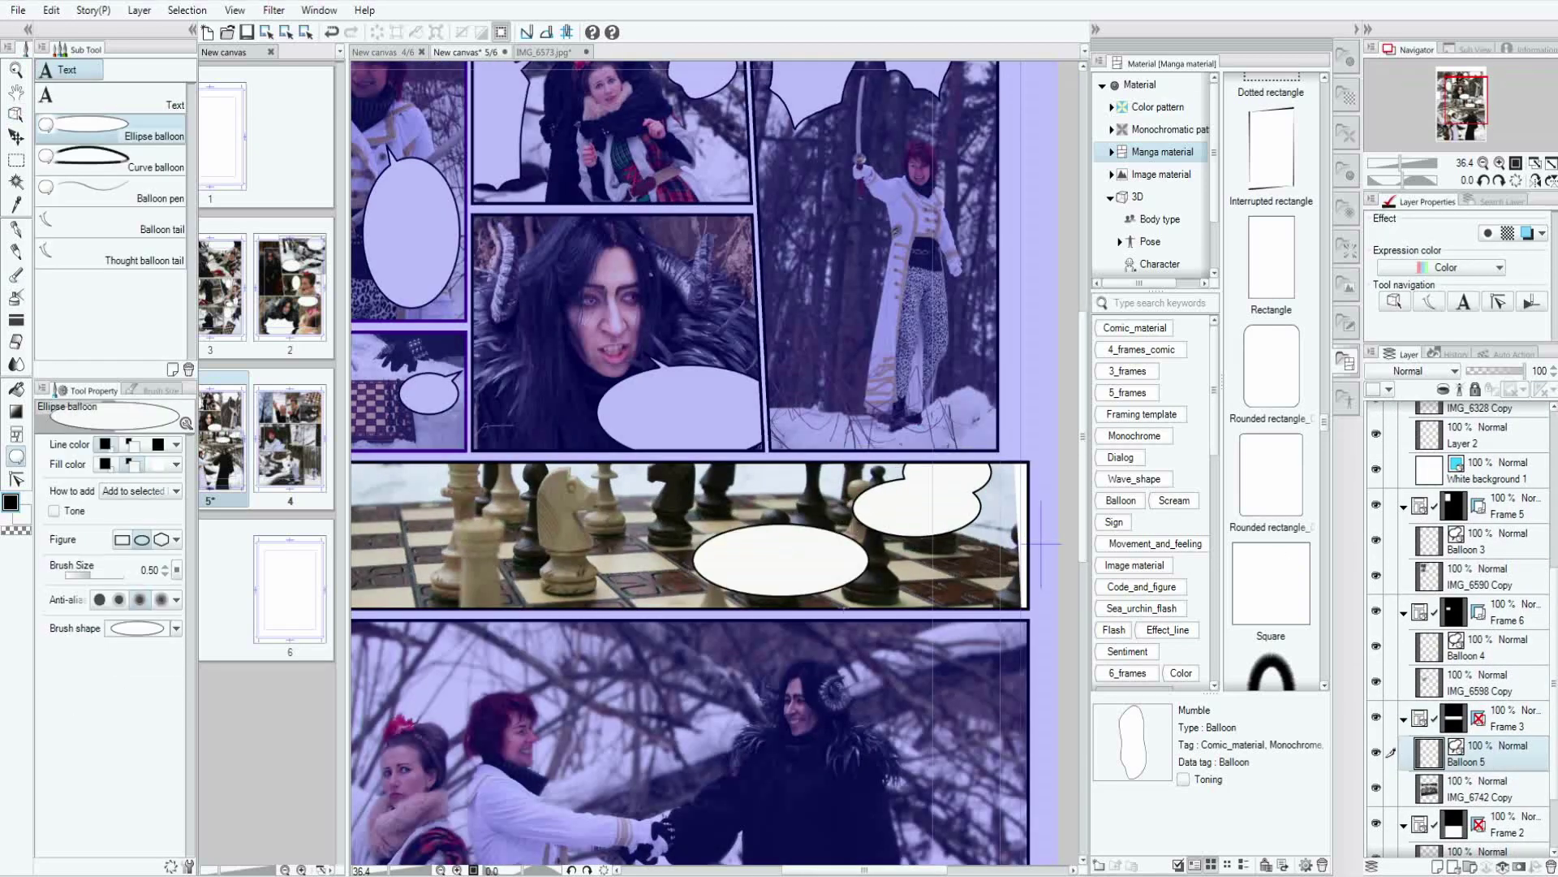
{"action": "scroll", "coordinate": [1041, 542], "scroll_direction": "left", "scroll_amount": 3}
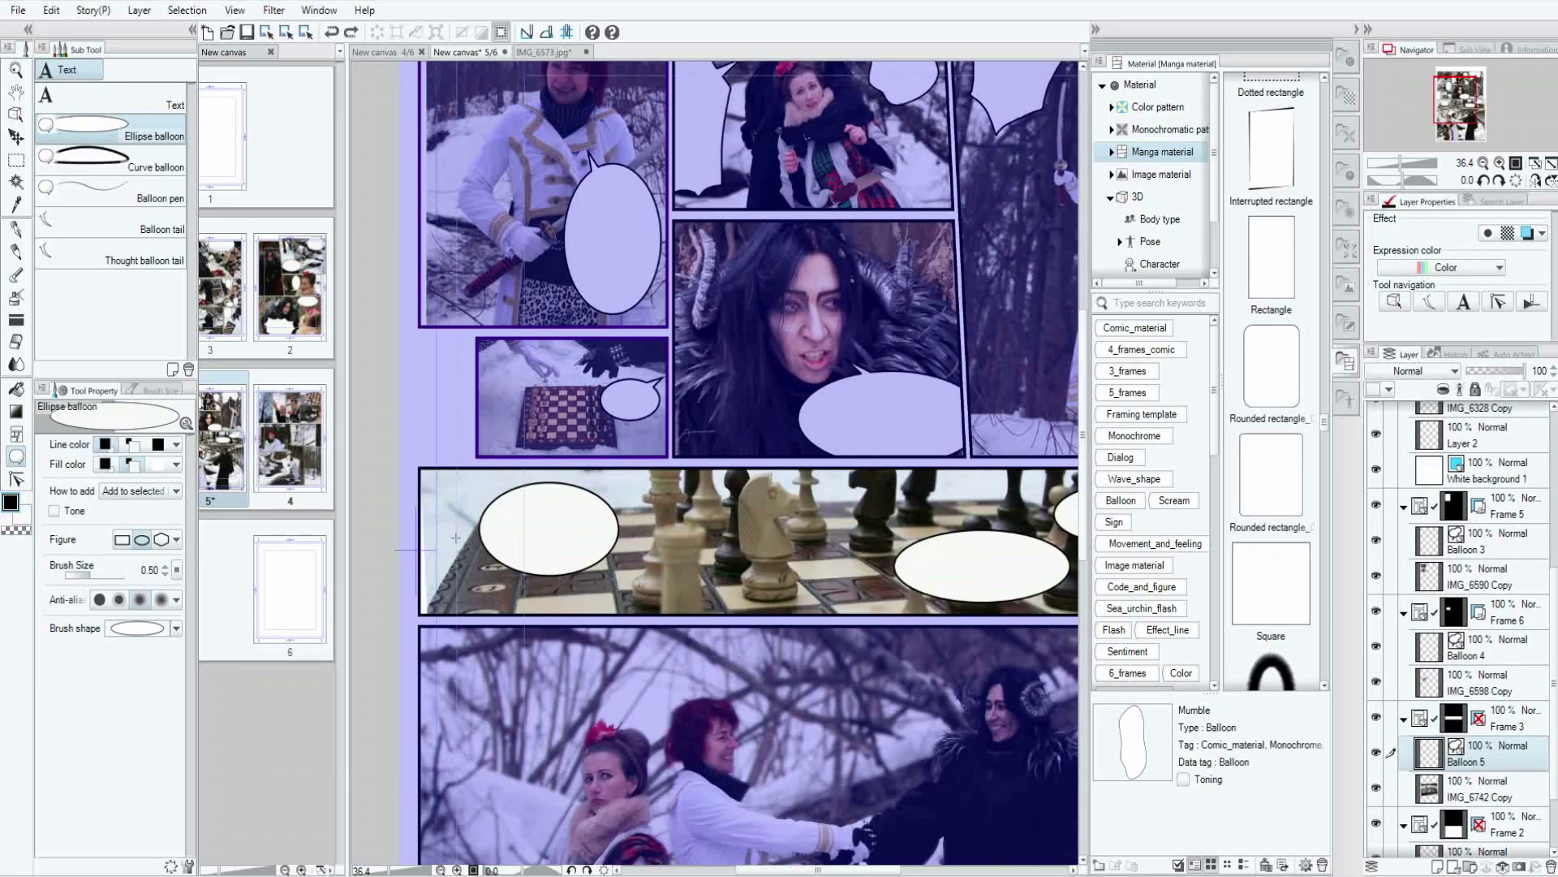
{"action": "key", "text": "o"}
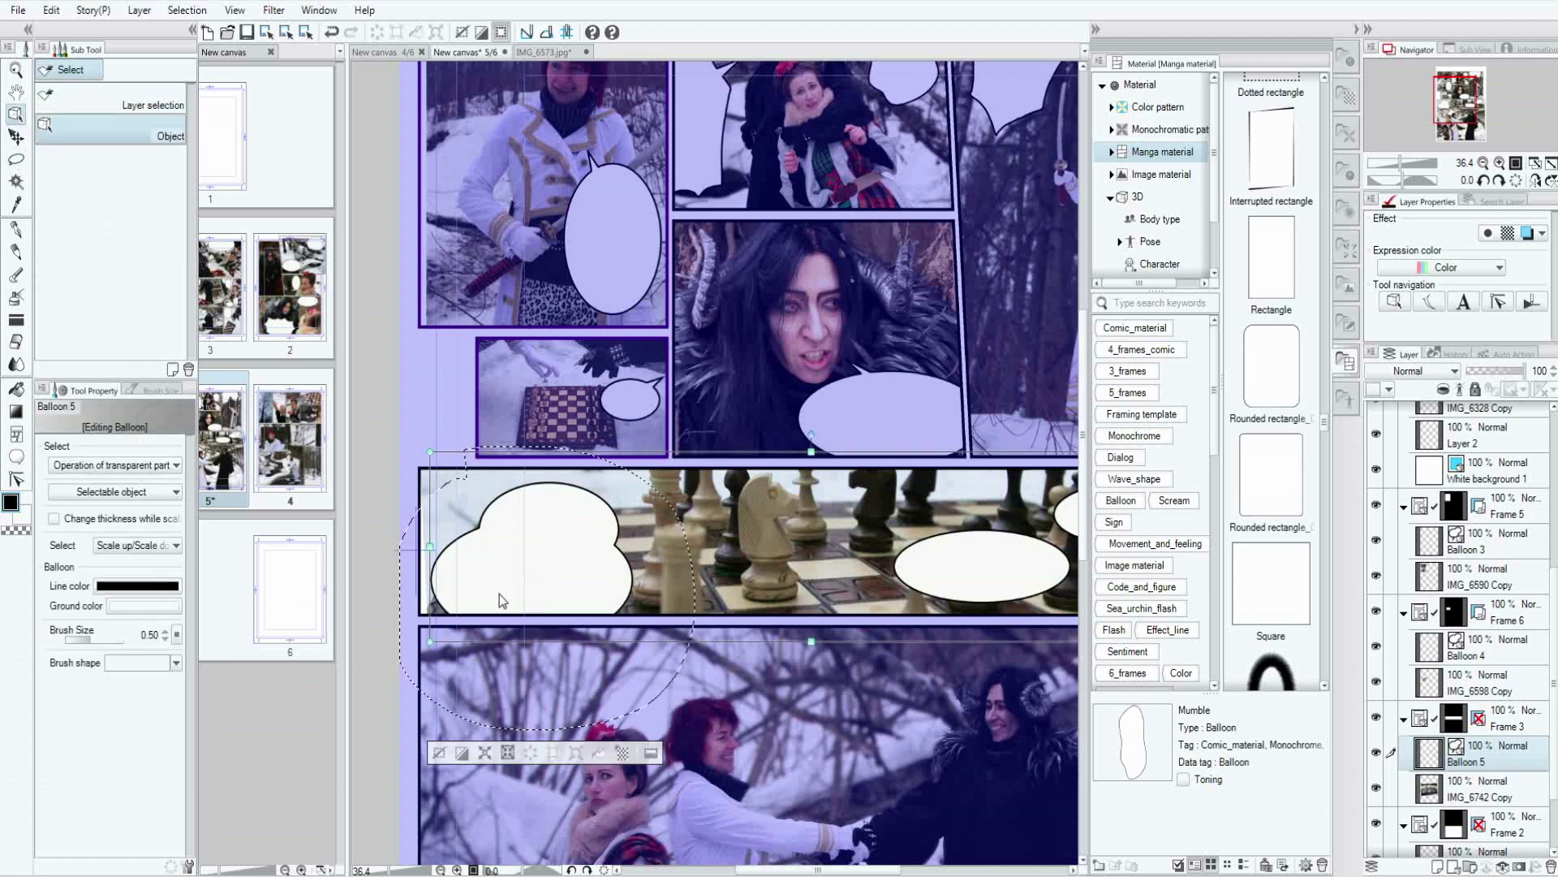
{"action": "left_click", "coordinate": [810, 649]}
{"action": "scroll", "coordinate": [691, 490], "scroll_direction": "down", "scroll_amount": 2}
Draw a tailed oval balloon at the top of the bottom group photo.
{"action": "key", "text": "t"}
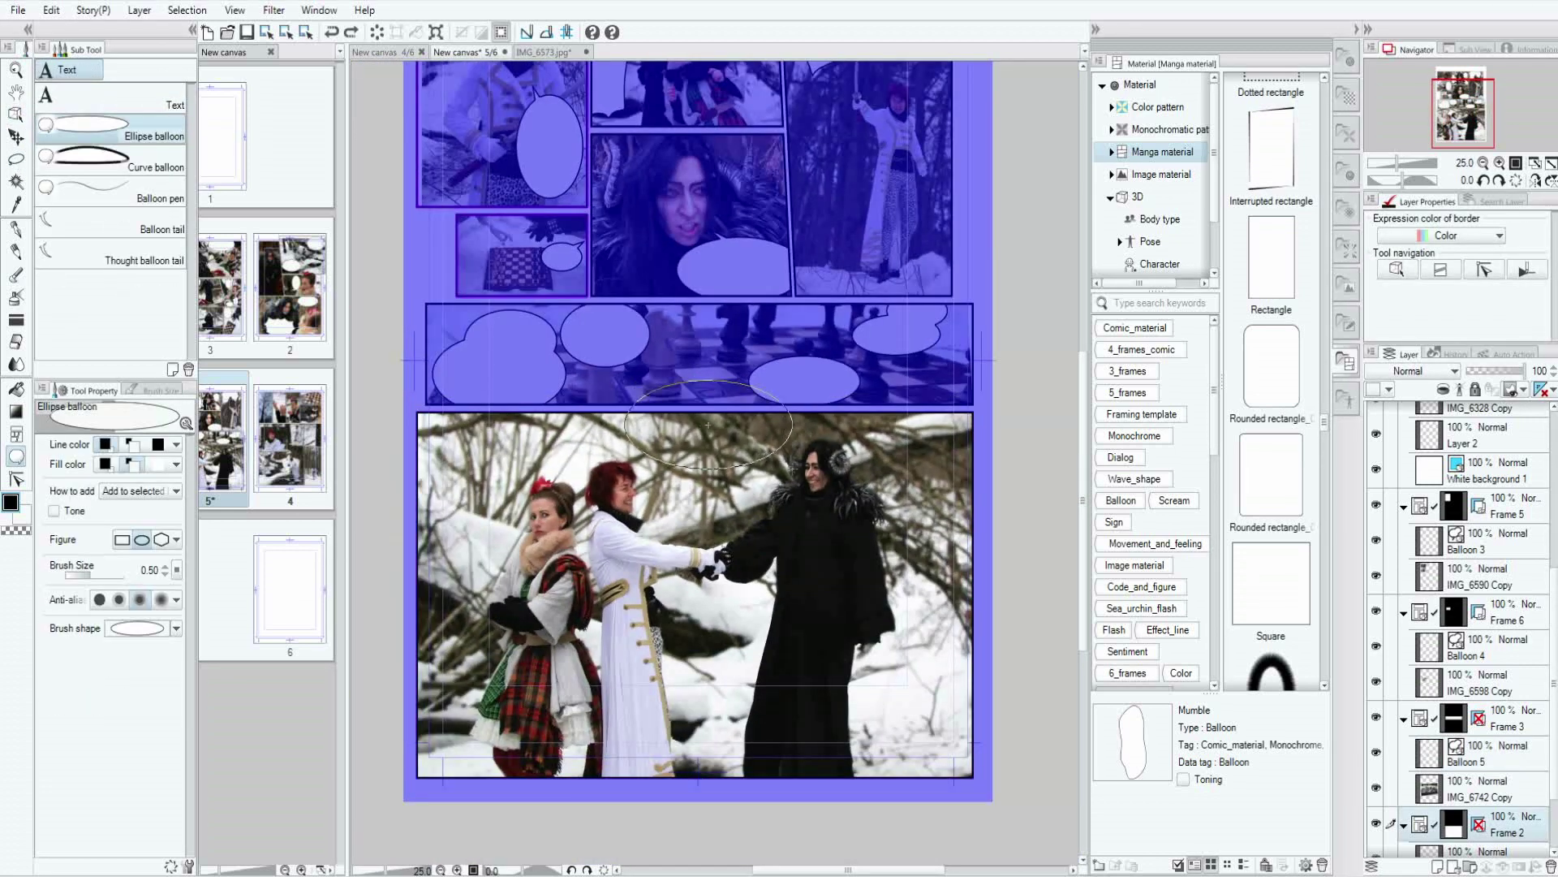
{"action": "left_click_drag", "start_coordinate": [638, 402], "coordinate": [787, 491]}
{"action": "key", "text": "o"}
{"action": "key", "text": "t"}
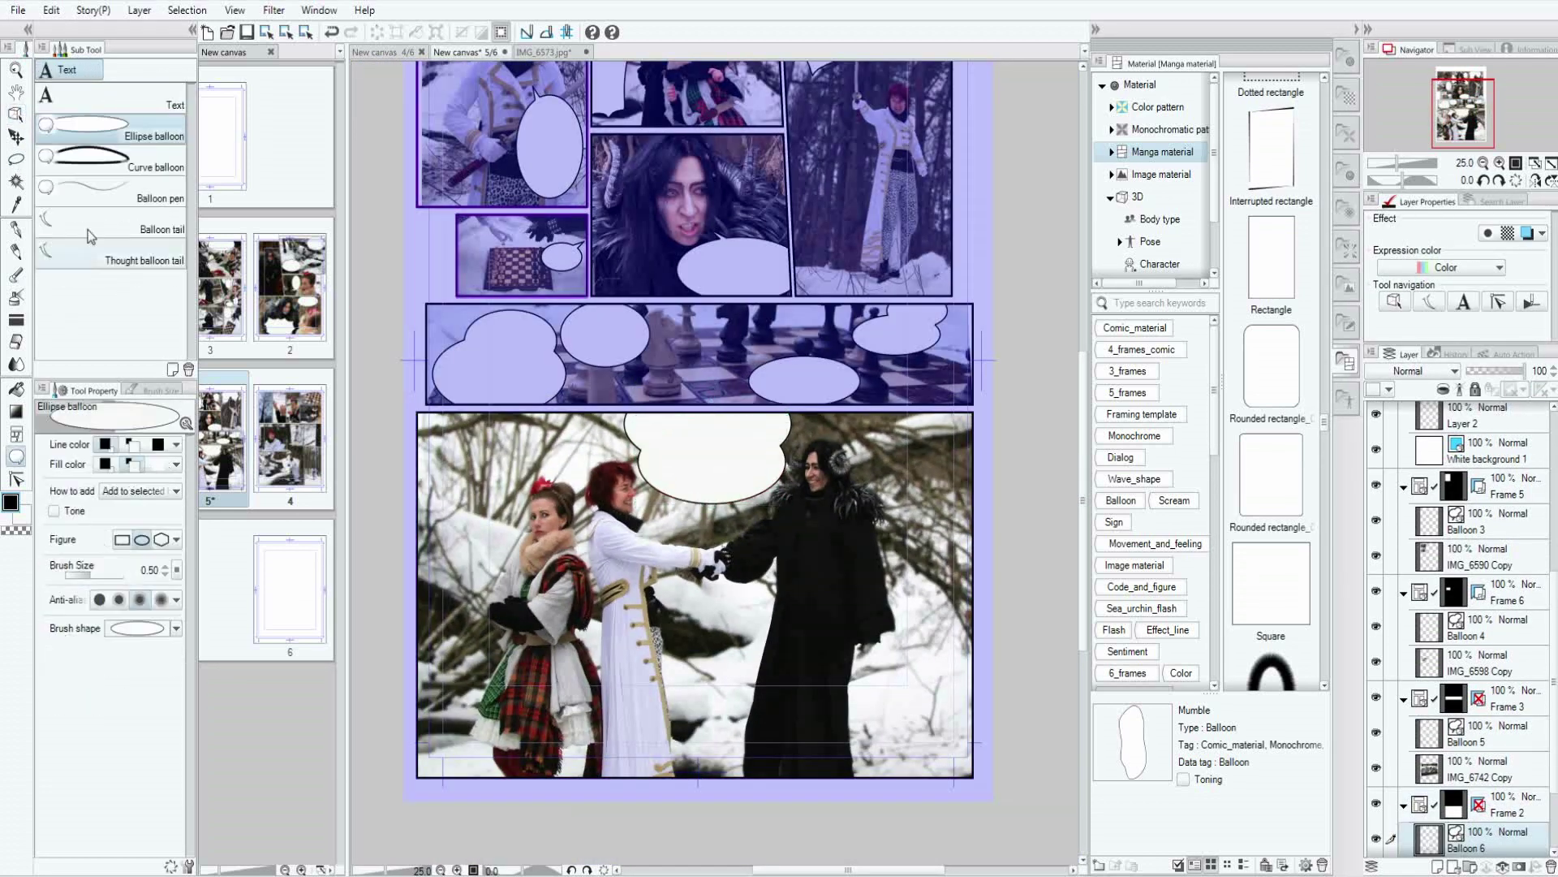
{"action": "scroll", "coordinate": [867, 541], "scroll_direction": "up", "scroll_amount": 1}
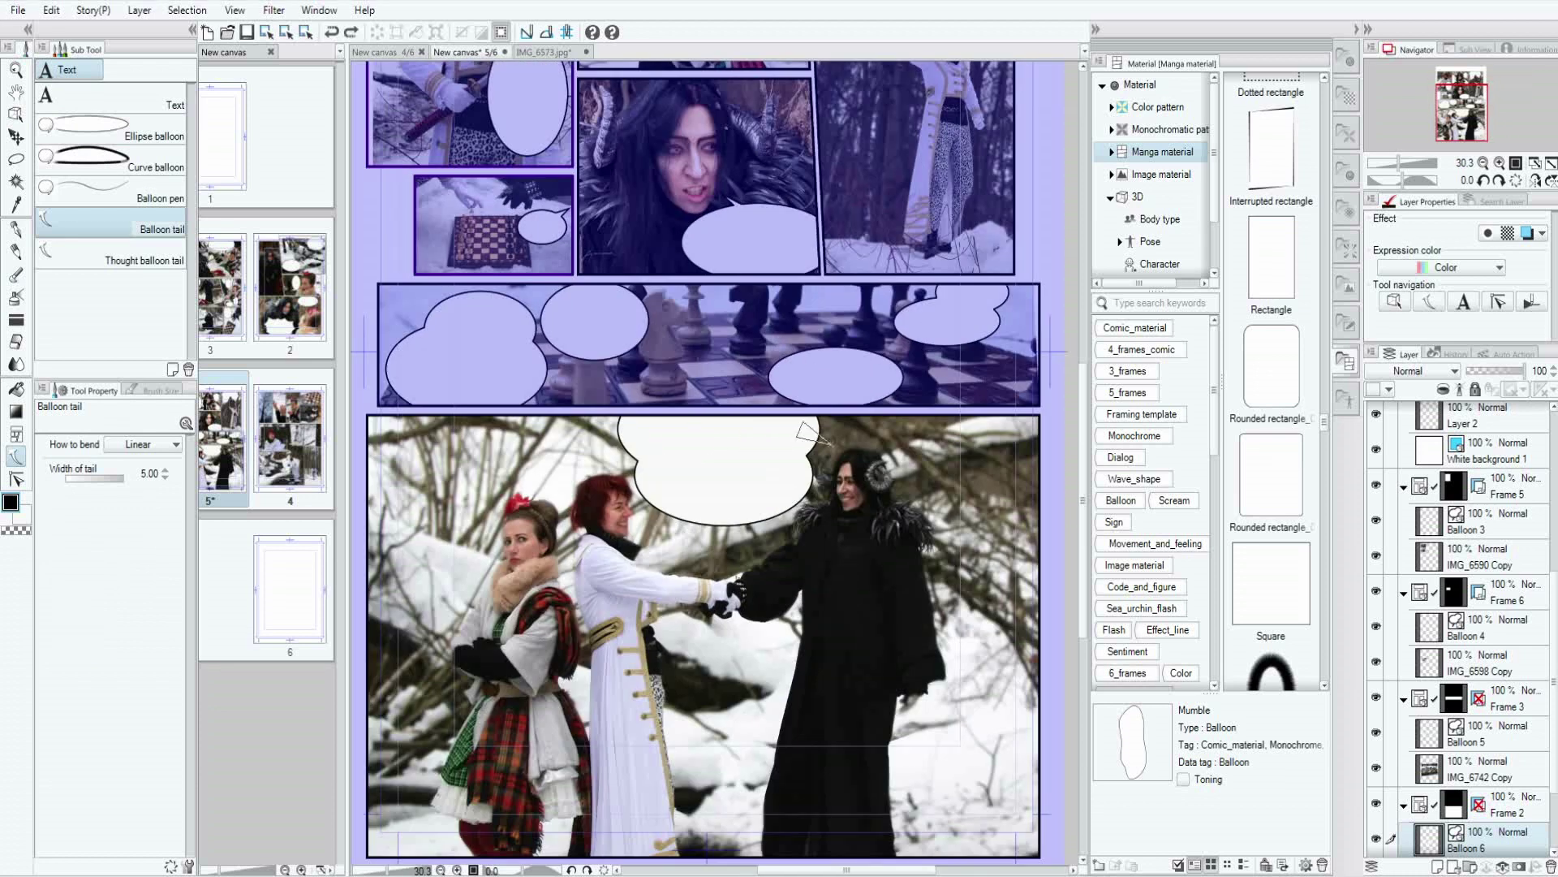
{"action": "left_click_drag", "start_coordinate": [831, 445], "coordinate": [832, 444]}
{"action": "key", "text": "t"}
Draw a large oval balloon lower in the group photo and give it a thought-bubble tail.
{"action": "left_click_drag", "start_coordinate": [924, 741], "coordinate": [696, 587]}
{"action": "key", "text": "o"}
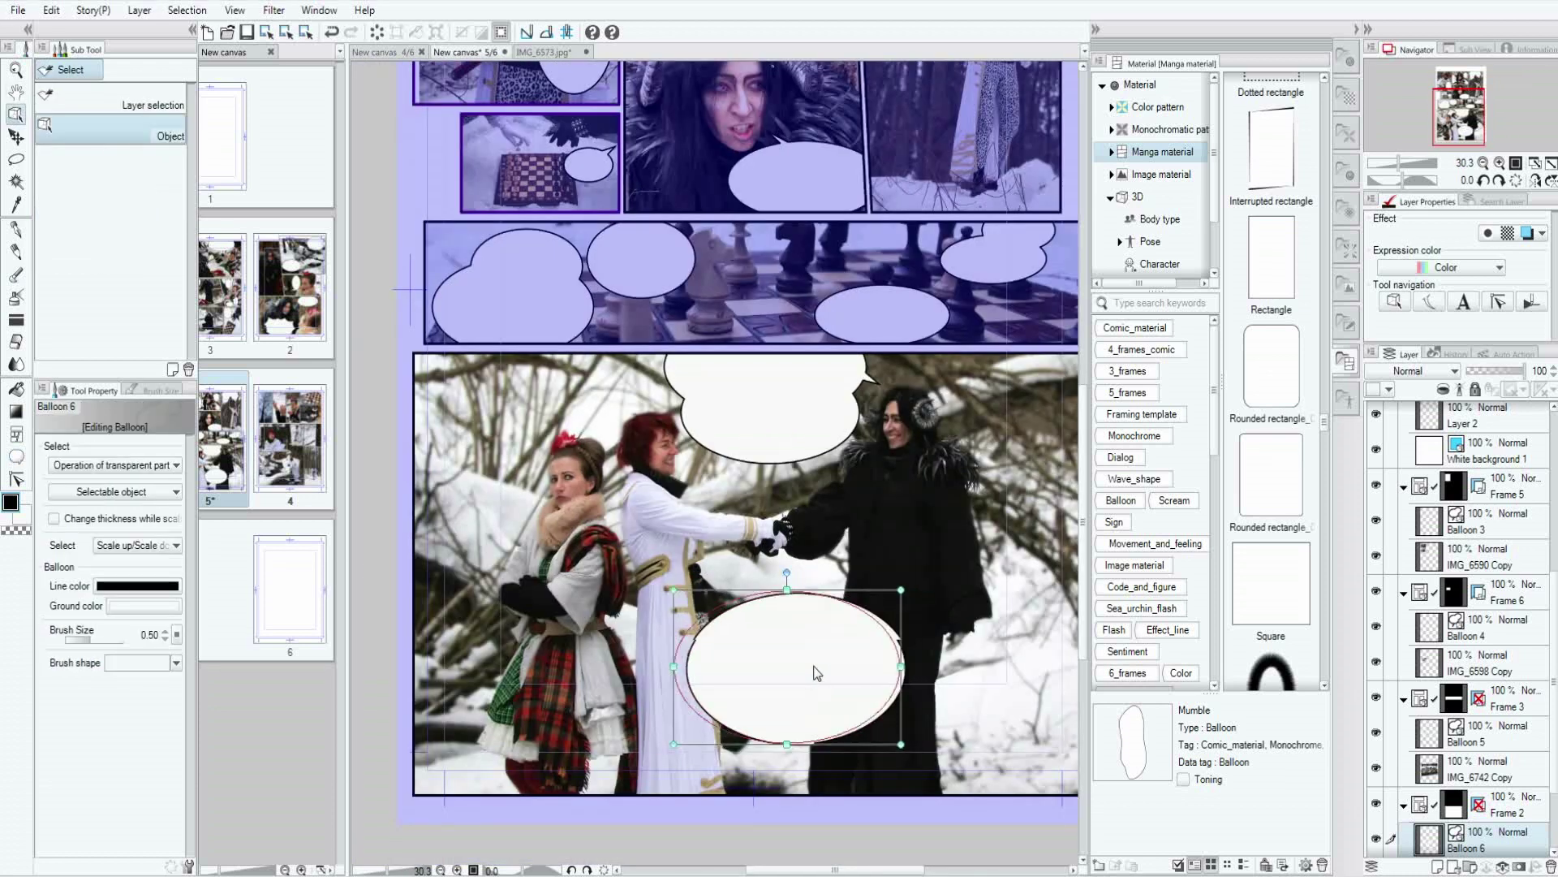
{"action": "key", "text": "t"}
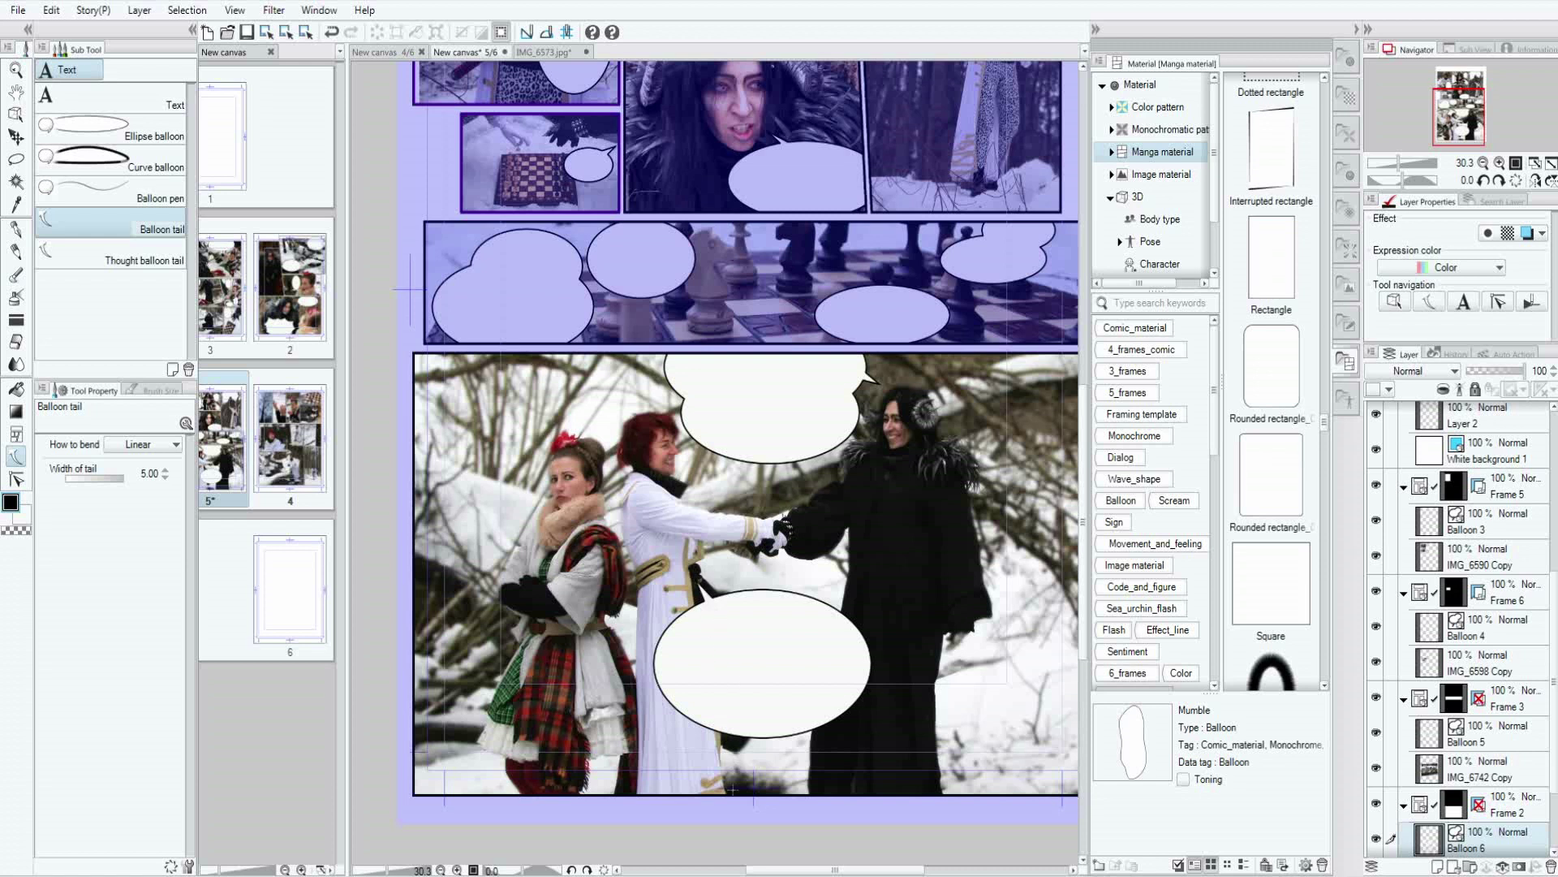
{"action": "key", "text": "t"}
{"action": "key", "text": "t"}
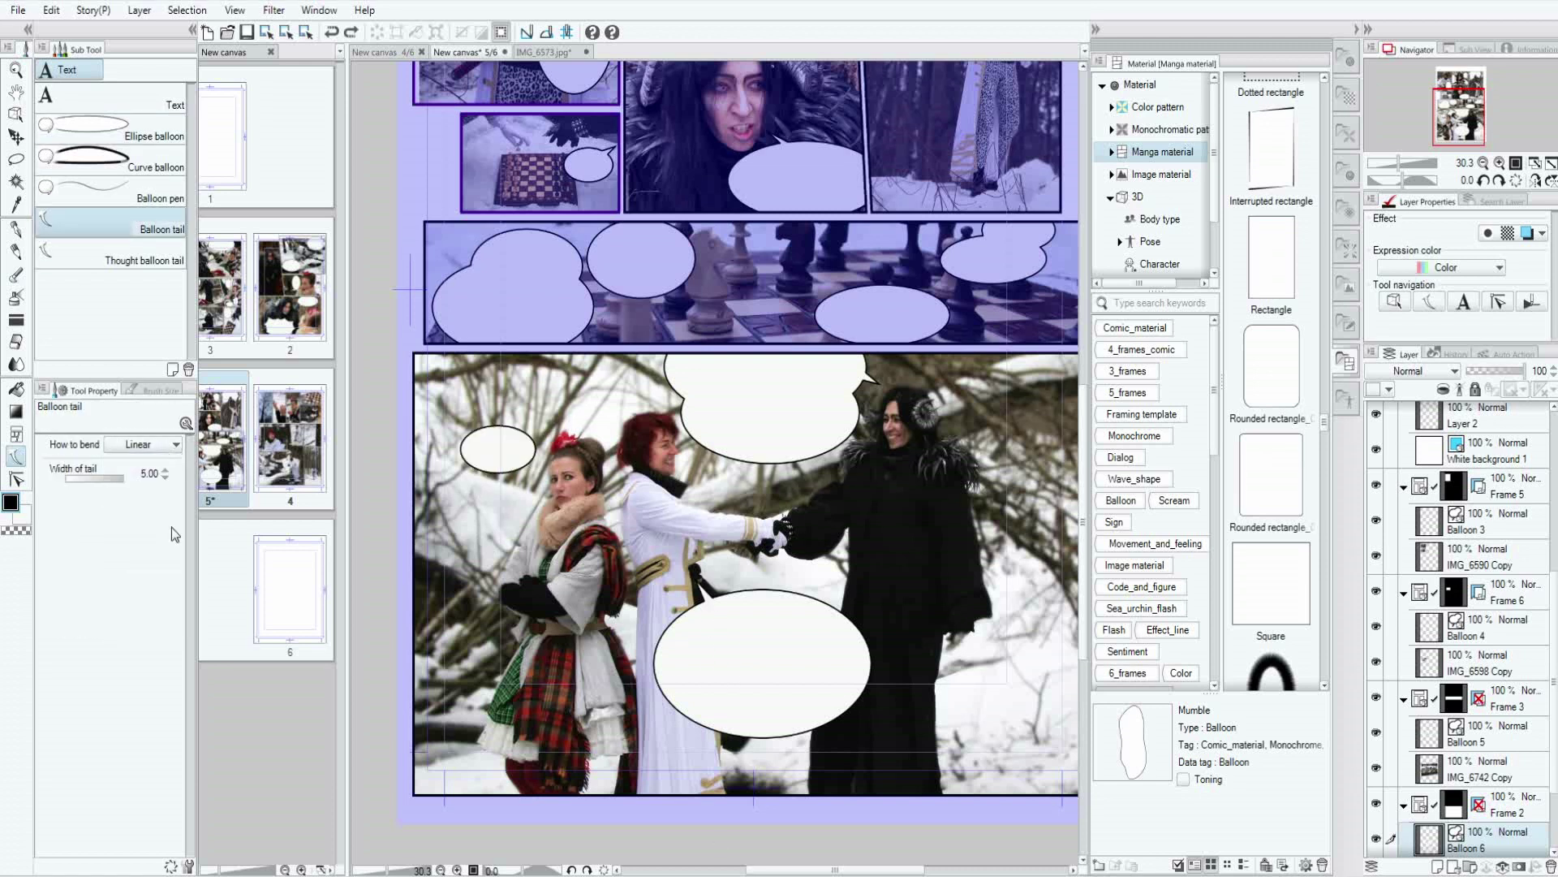
{"action": "key", "text": "t"}
{"action": "scroll", "coordinate": [477, 382], "scroll_direction": "up", "scroll_amount": 3}
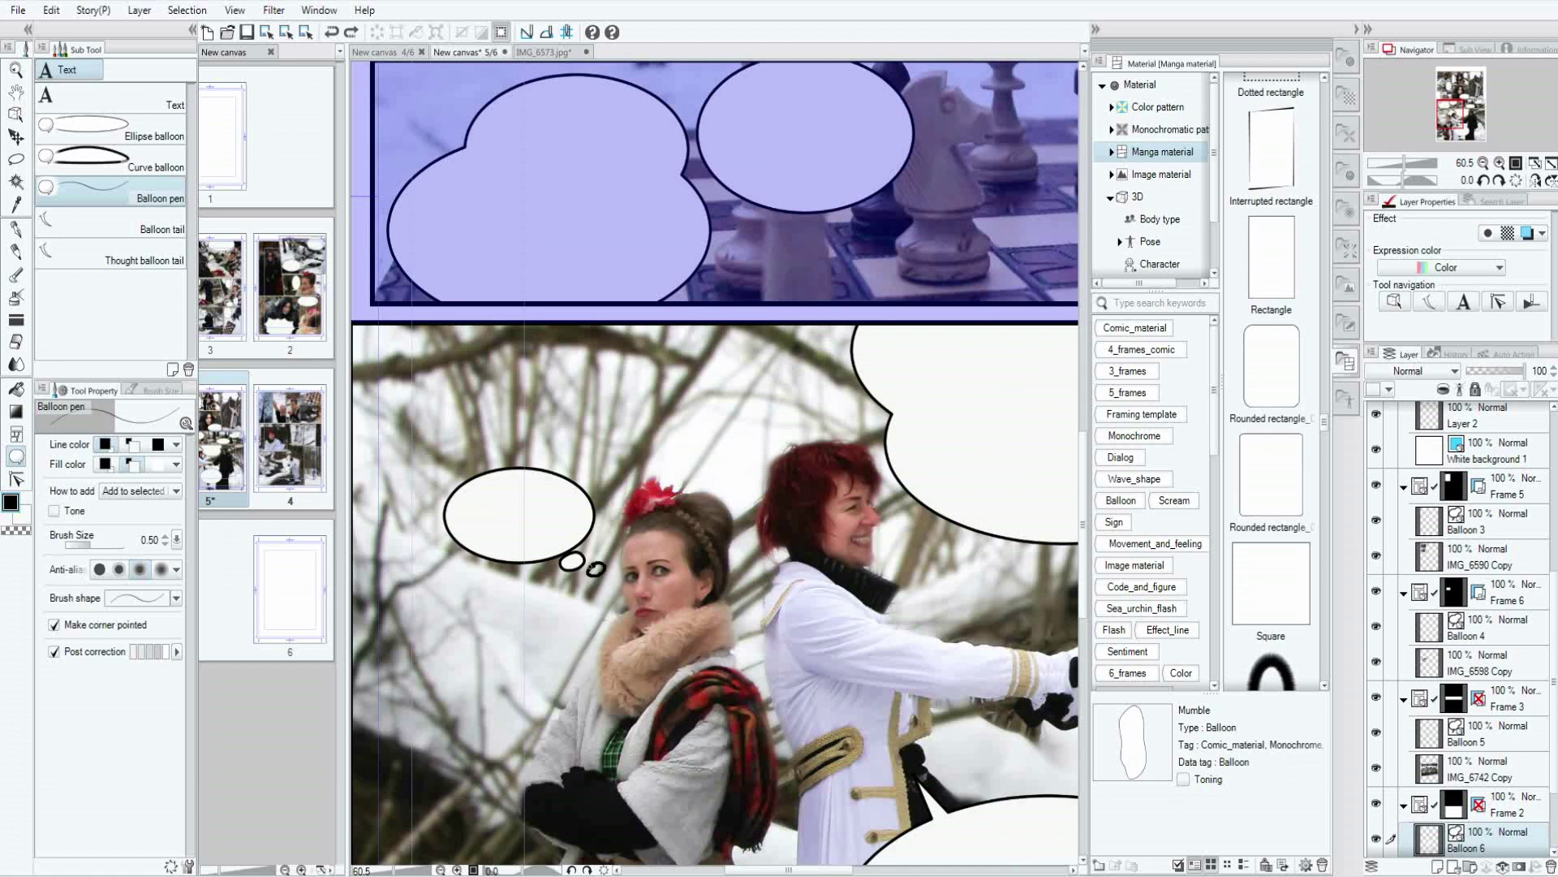
{"action": "scroll", "coordinate": [714, 463], "scroll_direction": "down", "scroll_amount": 3}
{"action": "scroll", "coordinate": [714, 463], "scroll_direction": "down", "scroll_amount": 2}
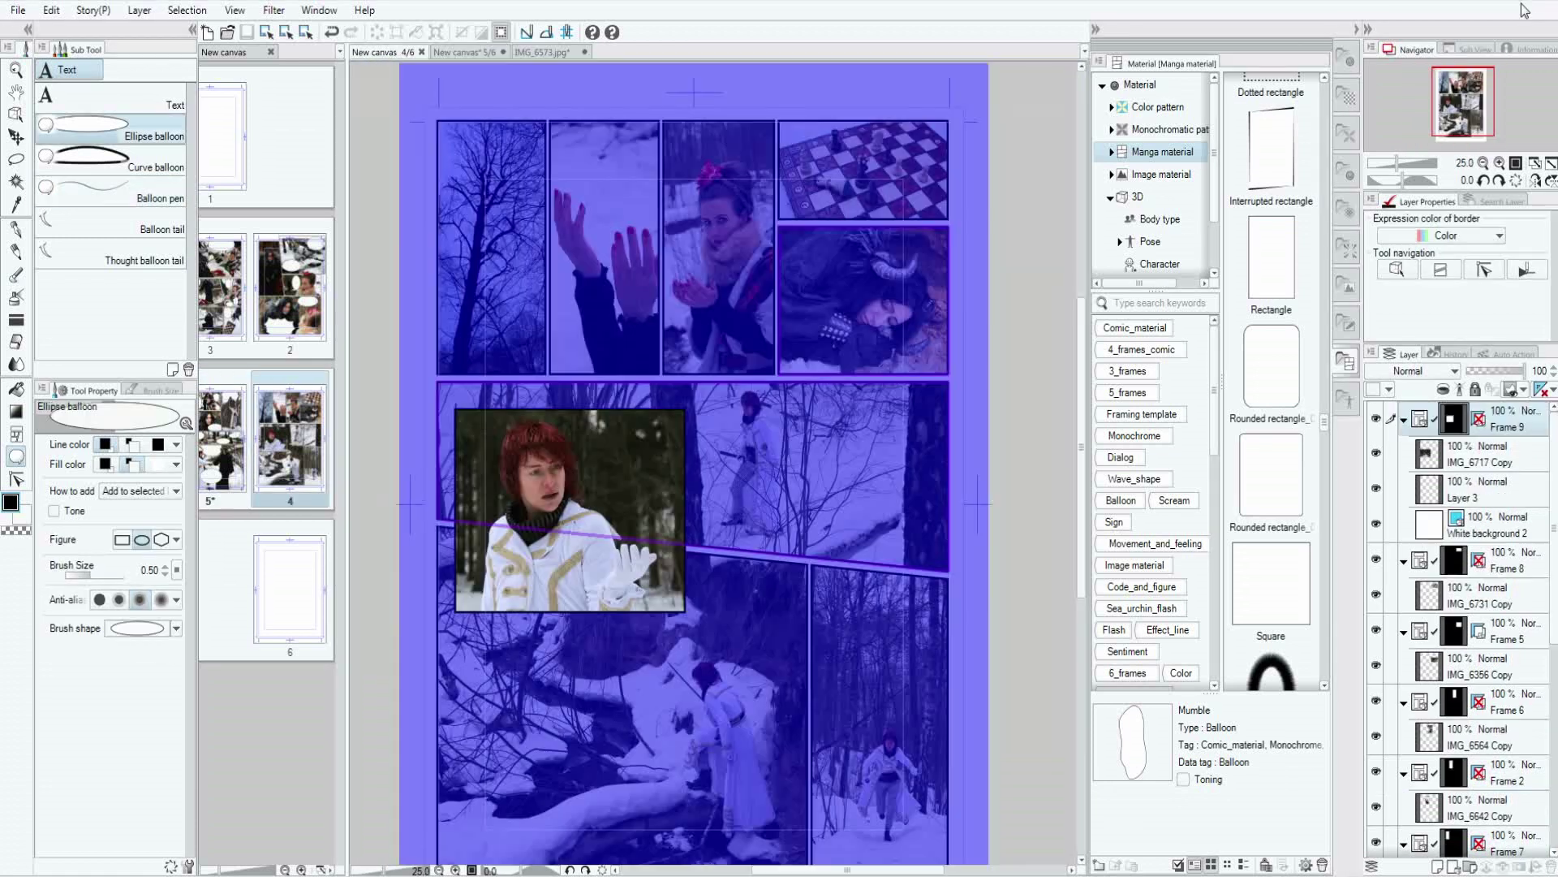
Adjust the first oval balloon and add a second at the inset photo's lower left.
{"action": "key", "text": "o"}
{"action": "left_click", "coordinate": [647, 461]}
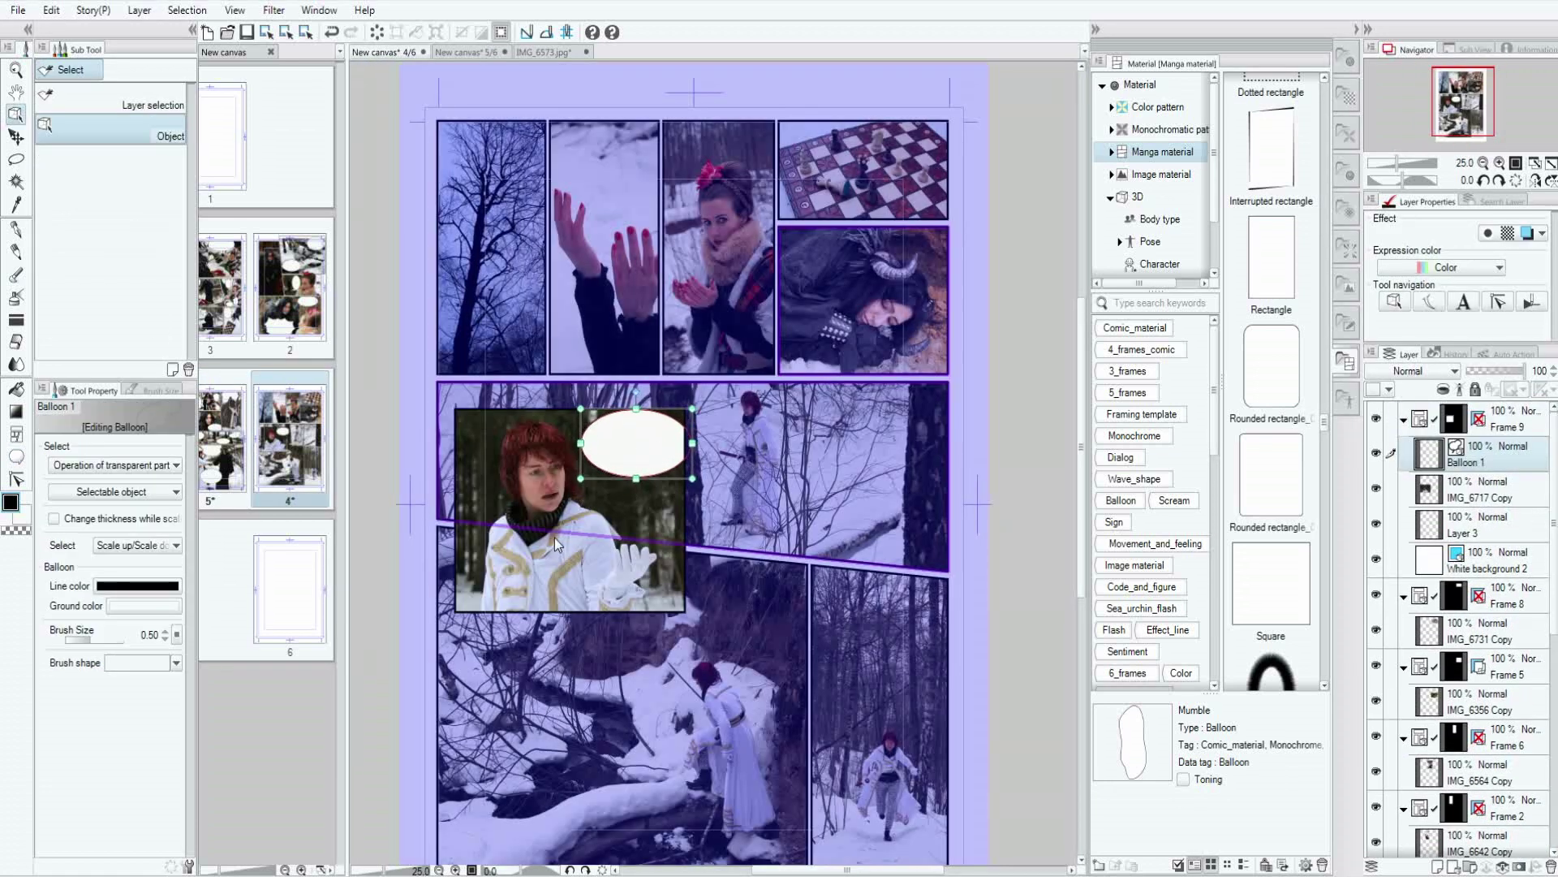
{"action": "key", "text": "t"}
{"action": "left_click_drag", "start_coordinate": [560, 557], "coordinate": [449, 613]}
{"action": "key", "text": "o"}
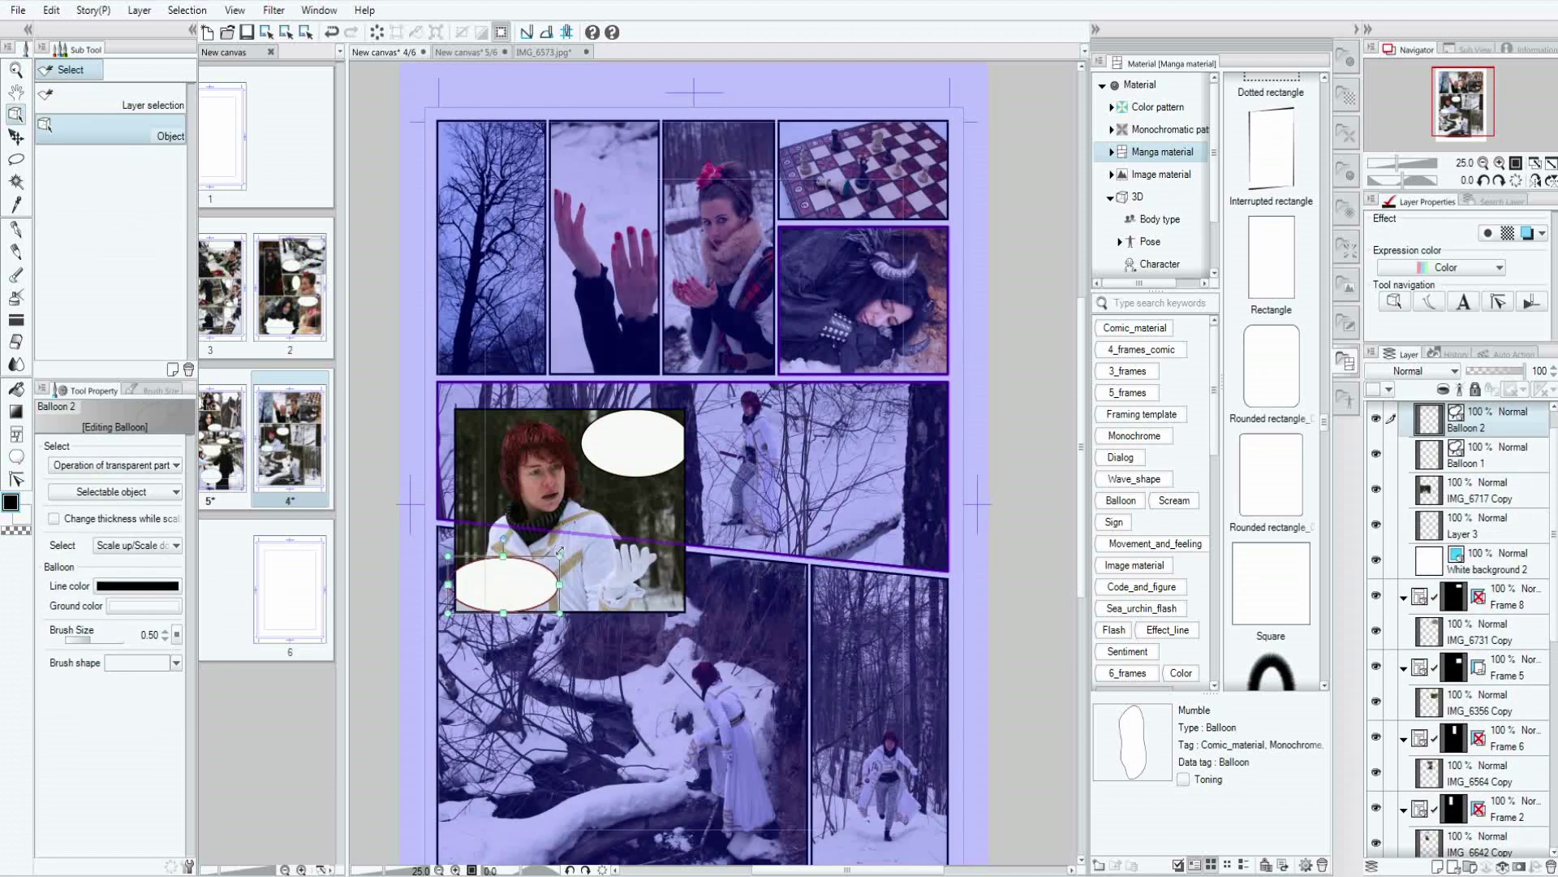
{"action": "left_click", "coordinate": [596, 450]}
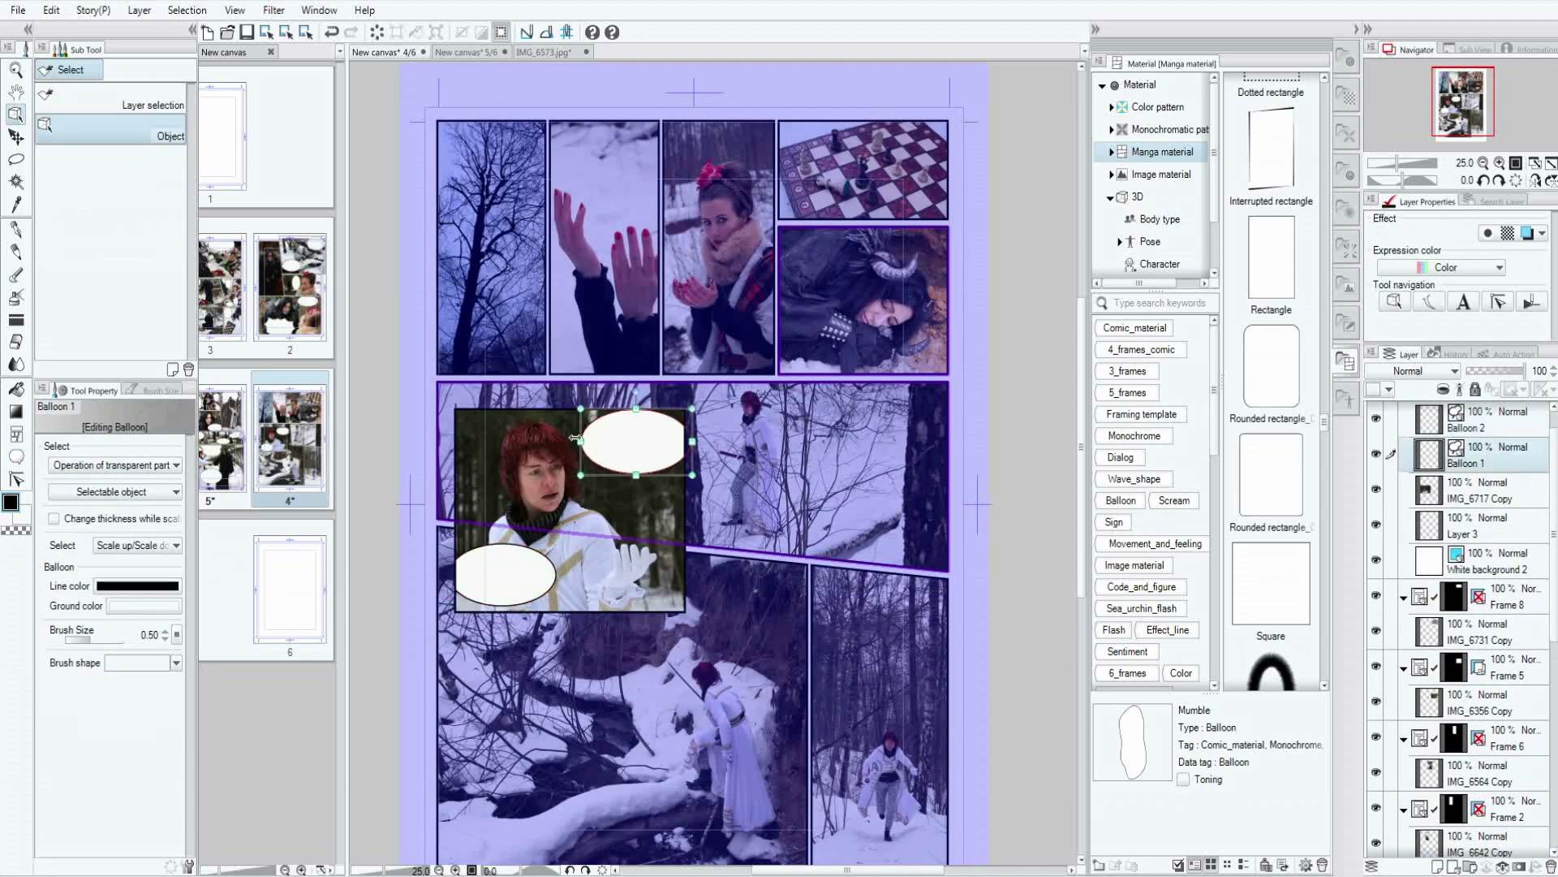
Draw a freehand thought balloon atop the centre top panel above the fur-collared woman.
{"action": "key", "text": "t"}
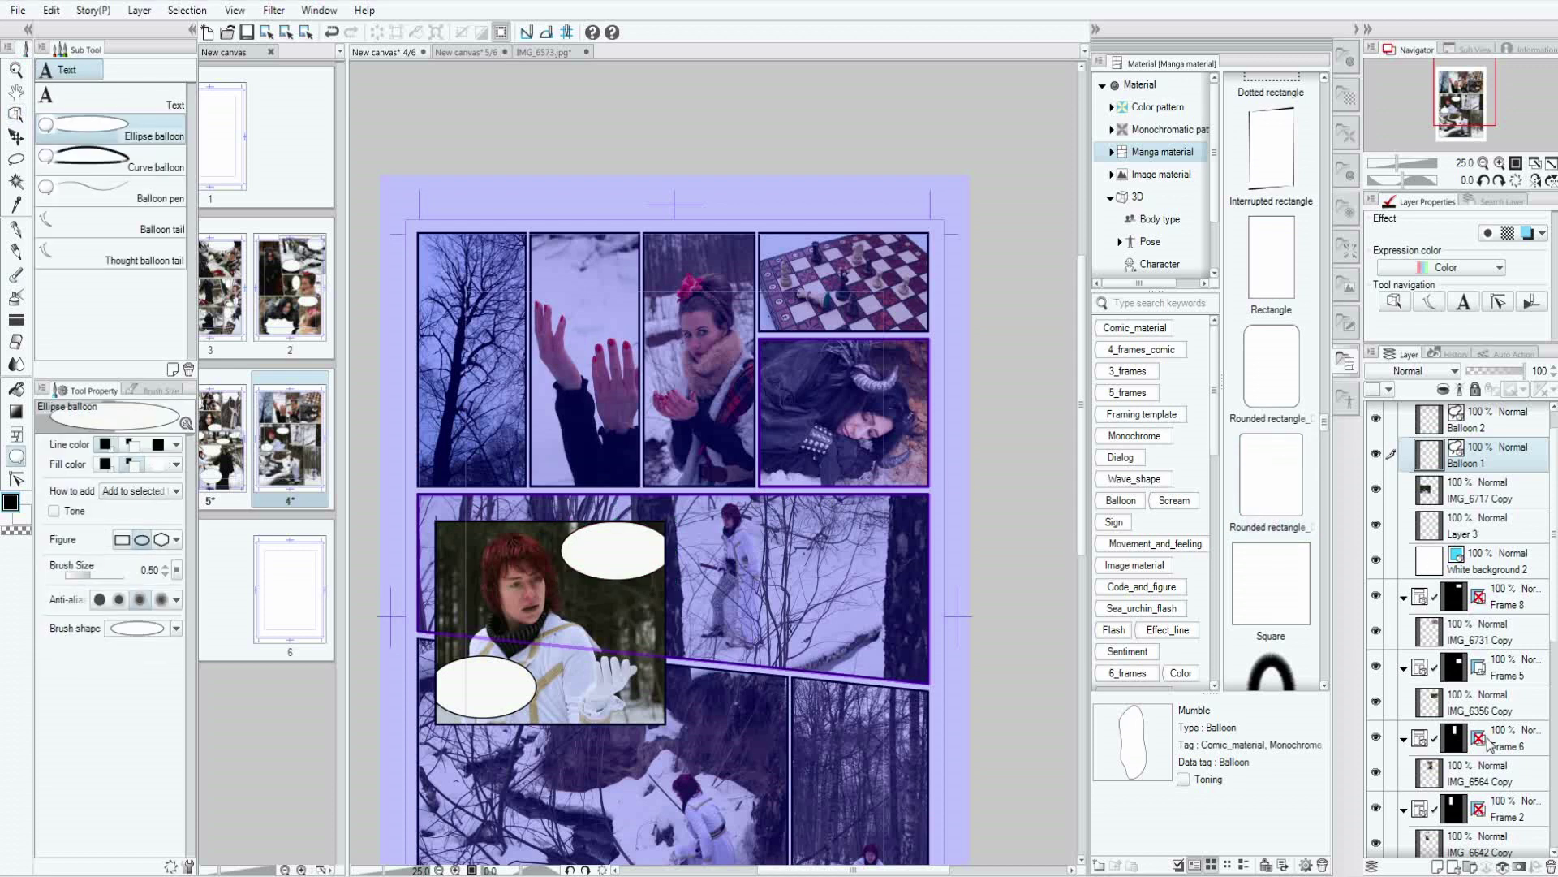
{"action": "scroll", "coordinate": [632, 470], "scroll_direction": "up", "scroll_amount": 2}
{"action": "left_click_drag", "start_coordinate": [575, 285], "coordinate": [741, 286]}
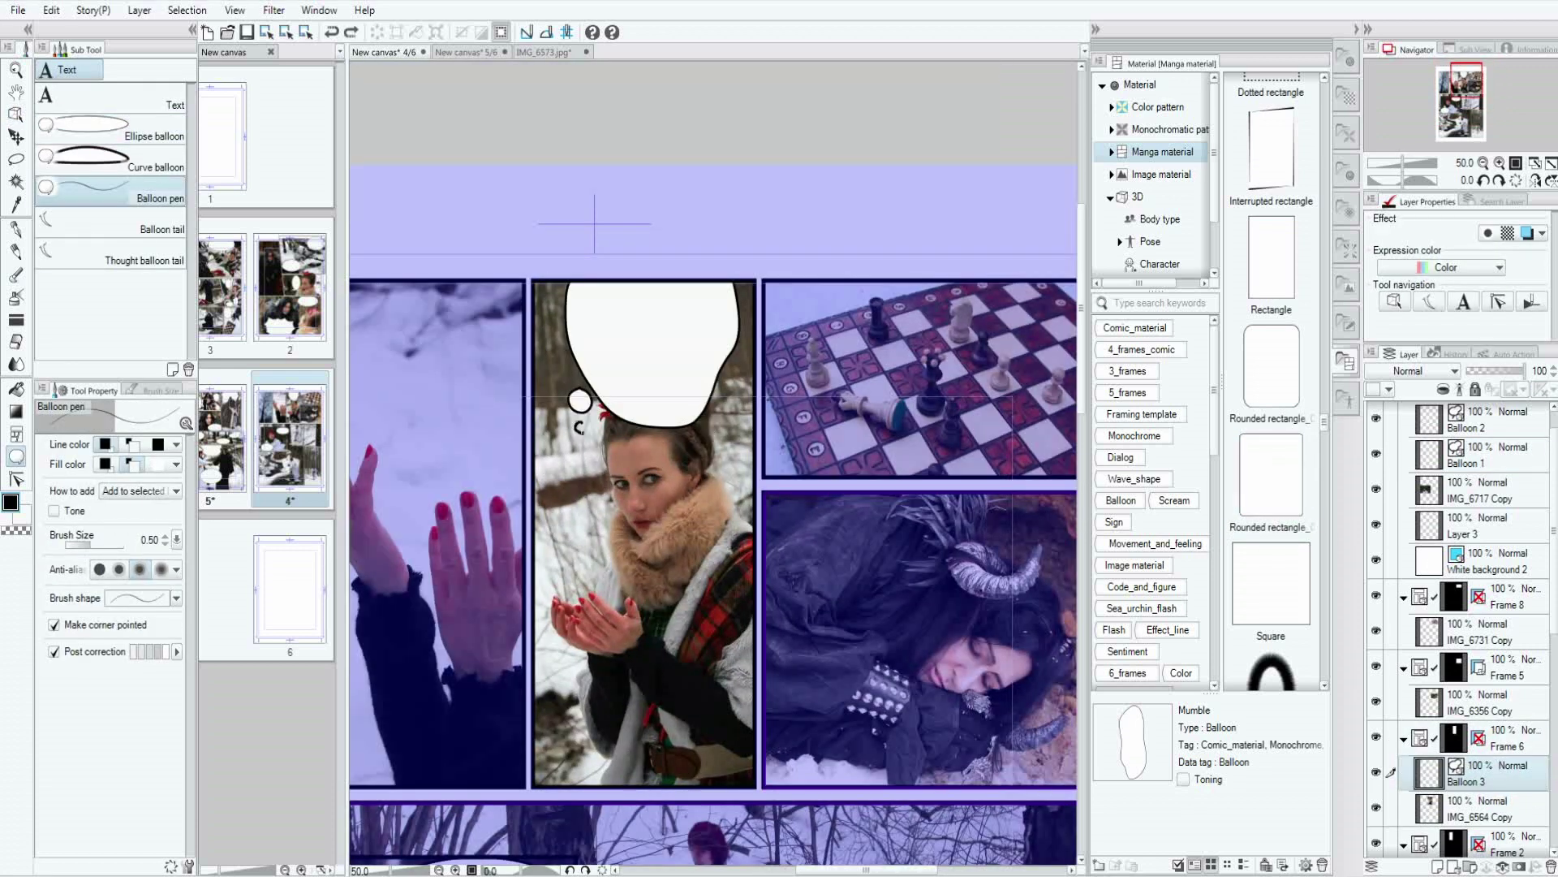
{"action": "scroll", "coordinate": [674, 503], "scroll_direction": "down", "scroll_amount": 3}
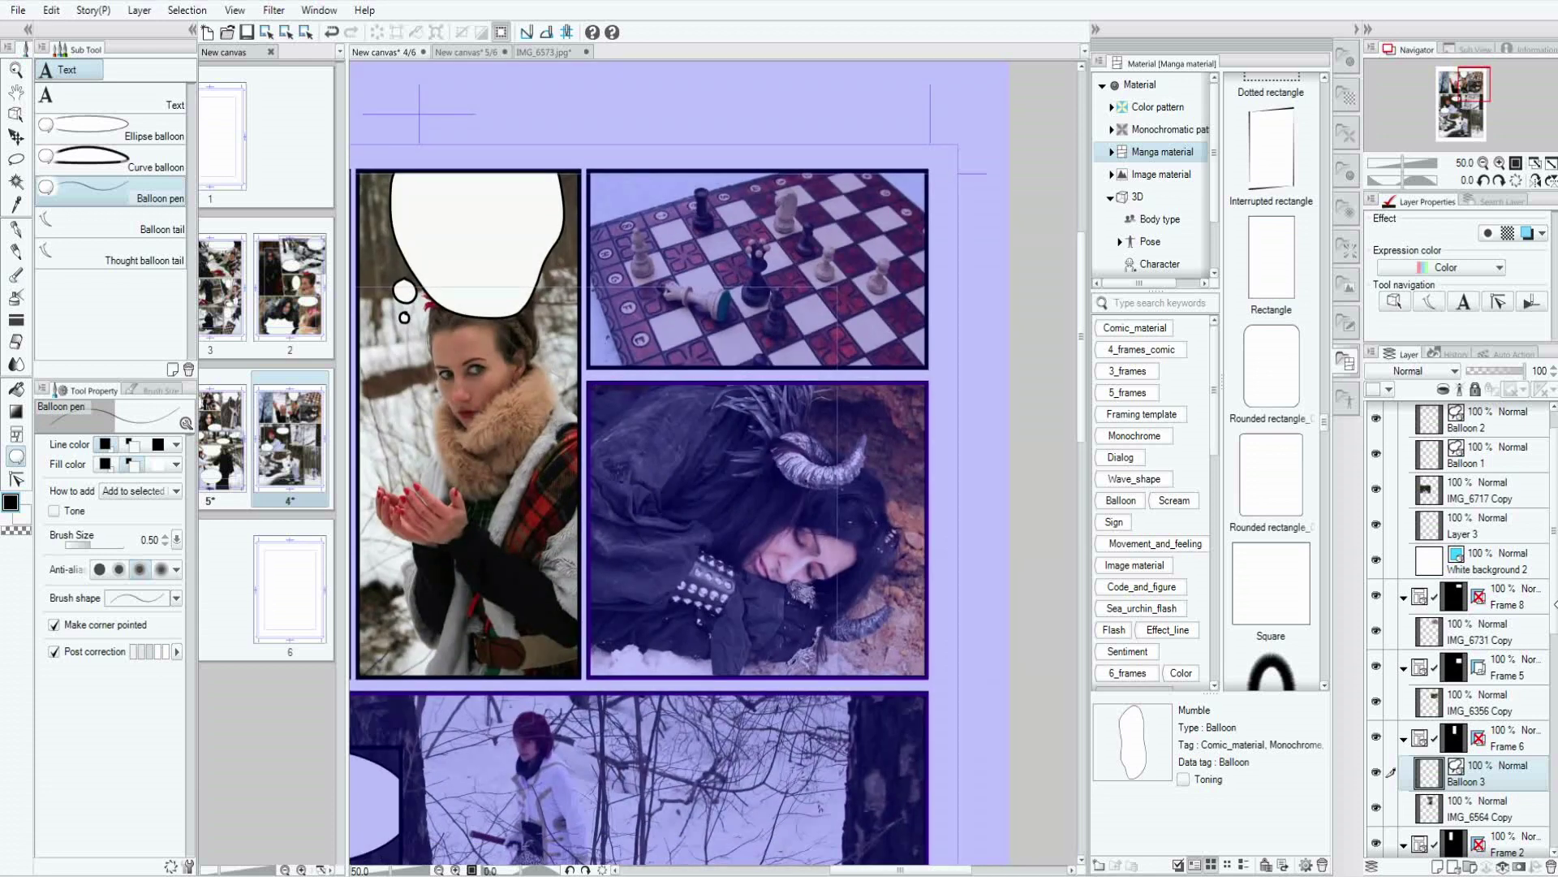
{"action": "key", "text": "ctrl+shift+n"}
Choose the Calligraphy pen and Layer 5 to letter ХР-Р-Р over the sleeping woman.
{"action": "key", "text": "p"}
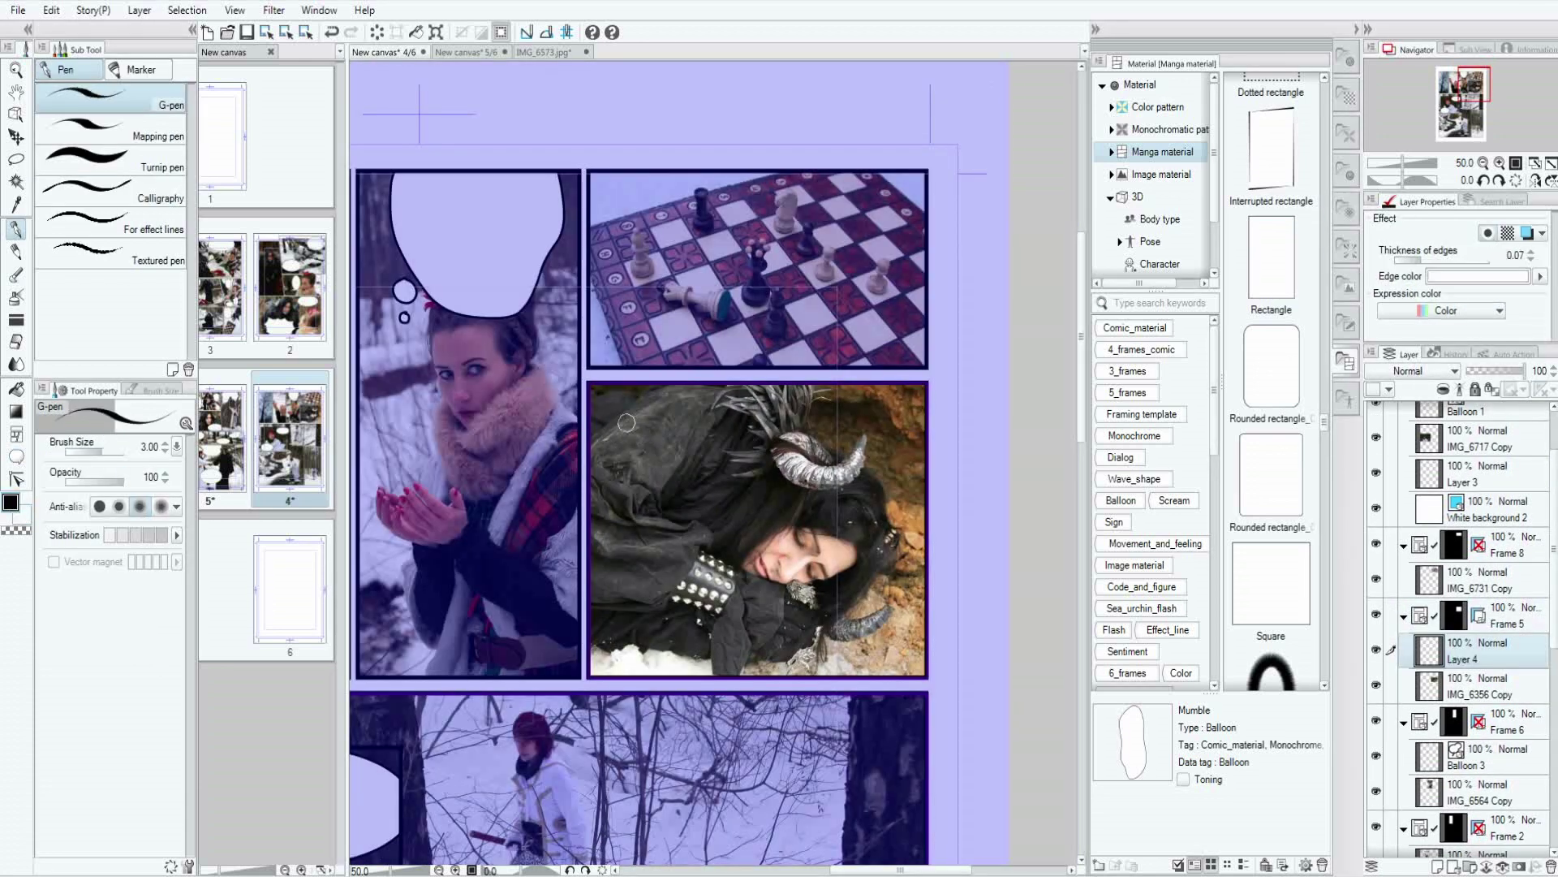
{"action": "left_click", "coordinate": [114, 192]}
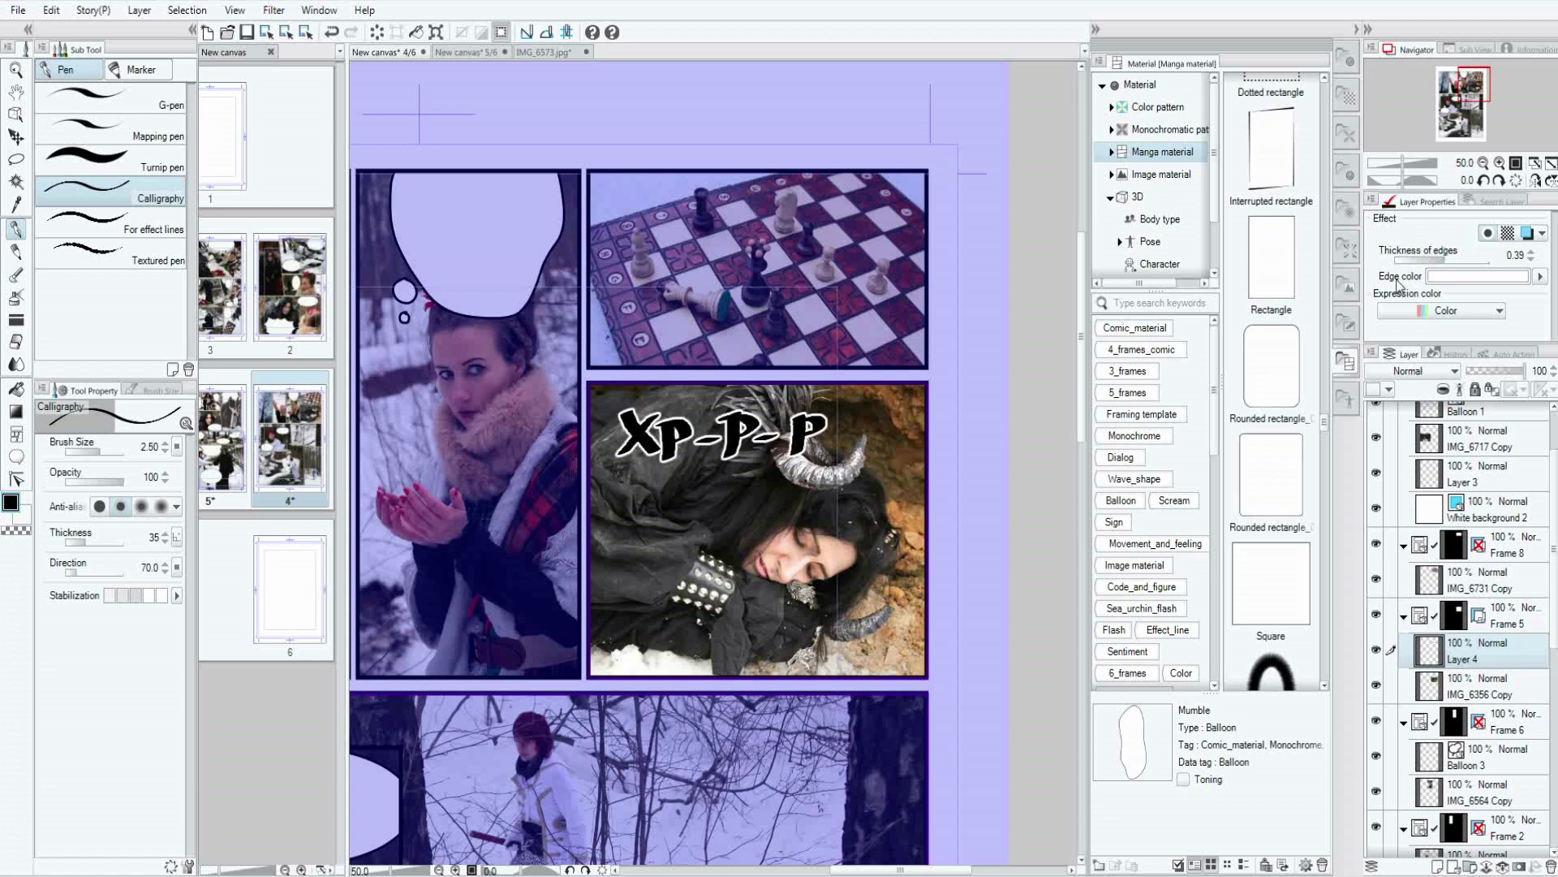
{"action": "scroll", "coordinate": [714, 463], "scroll_direction": "left", "scroll_amount": 5}
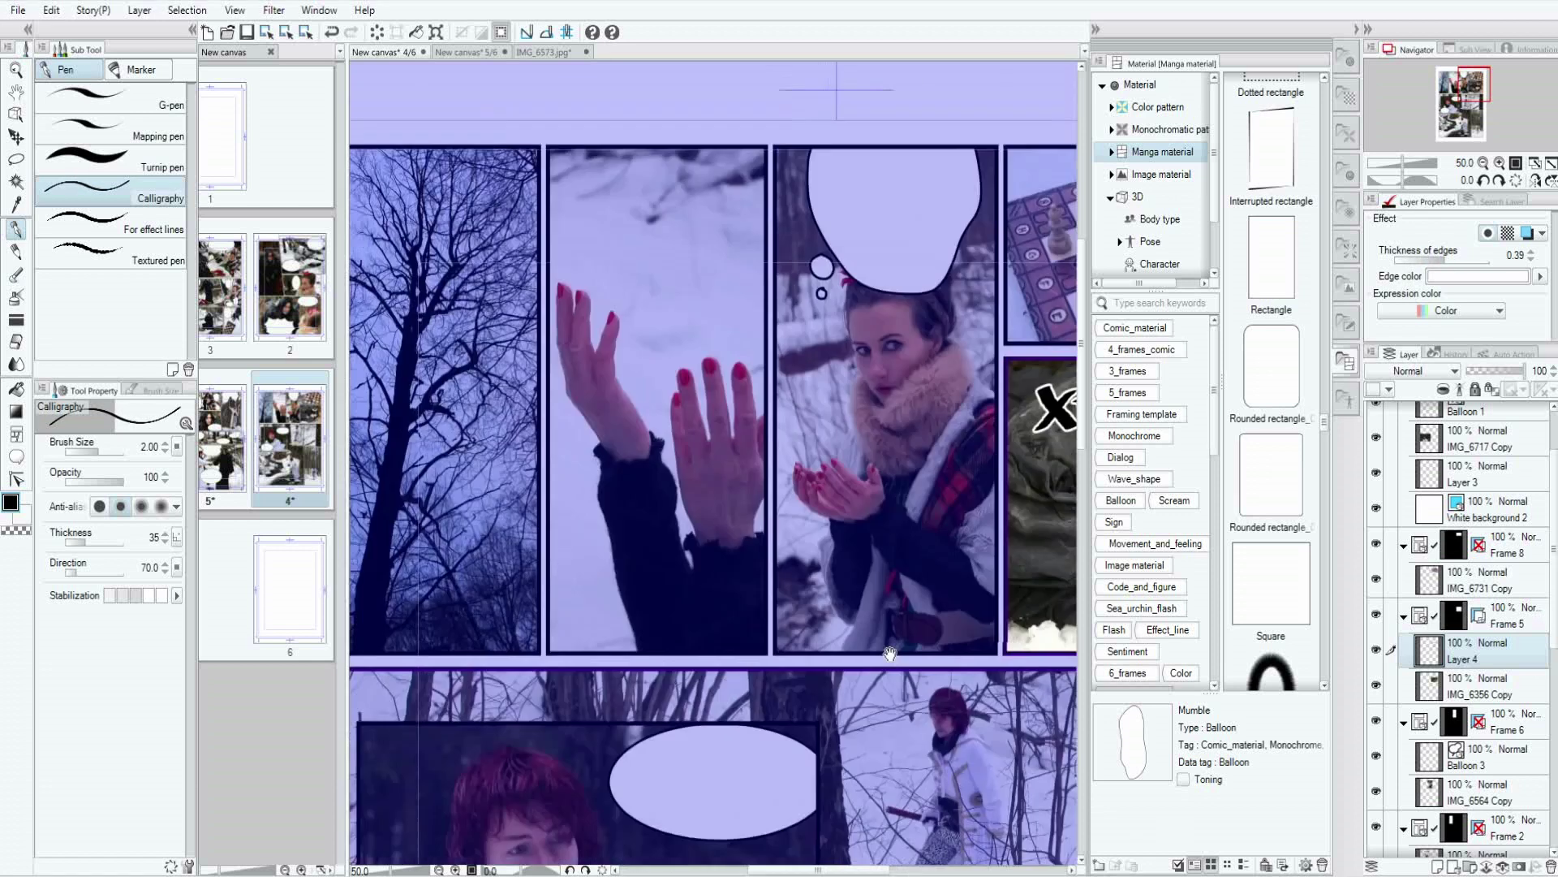
{"action": "scroll", "coordinate": [1523, 568], "scroll_direction": "up", "scroll_amount": 2}
{"action": "left_click", "coordinate": [1523, 422]}
Draw a tall oval balloon in the bare-tree panel.
{"action": "key", "text": "t"}
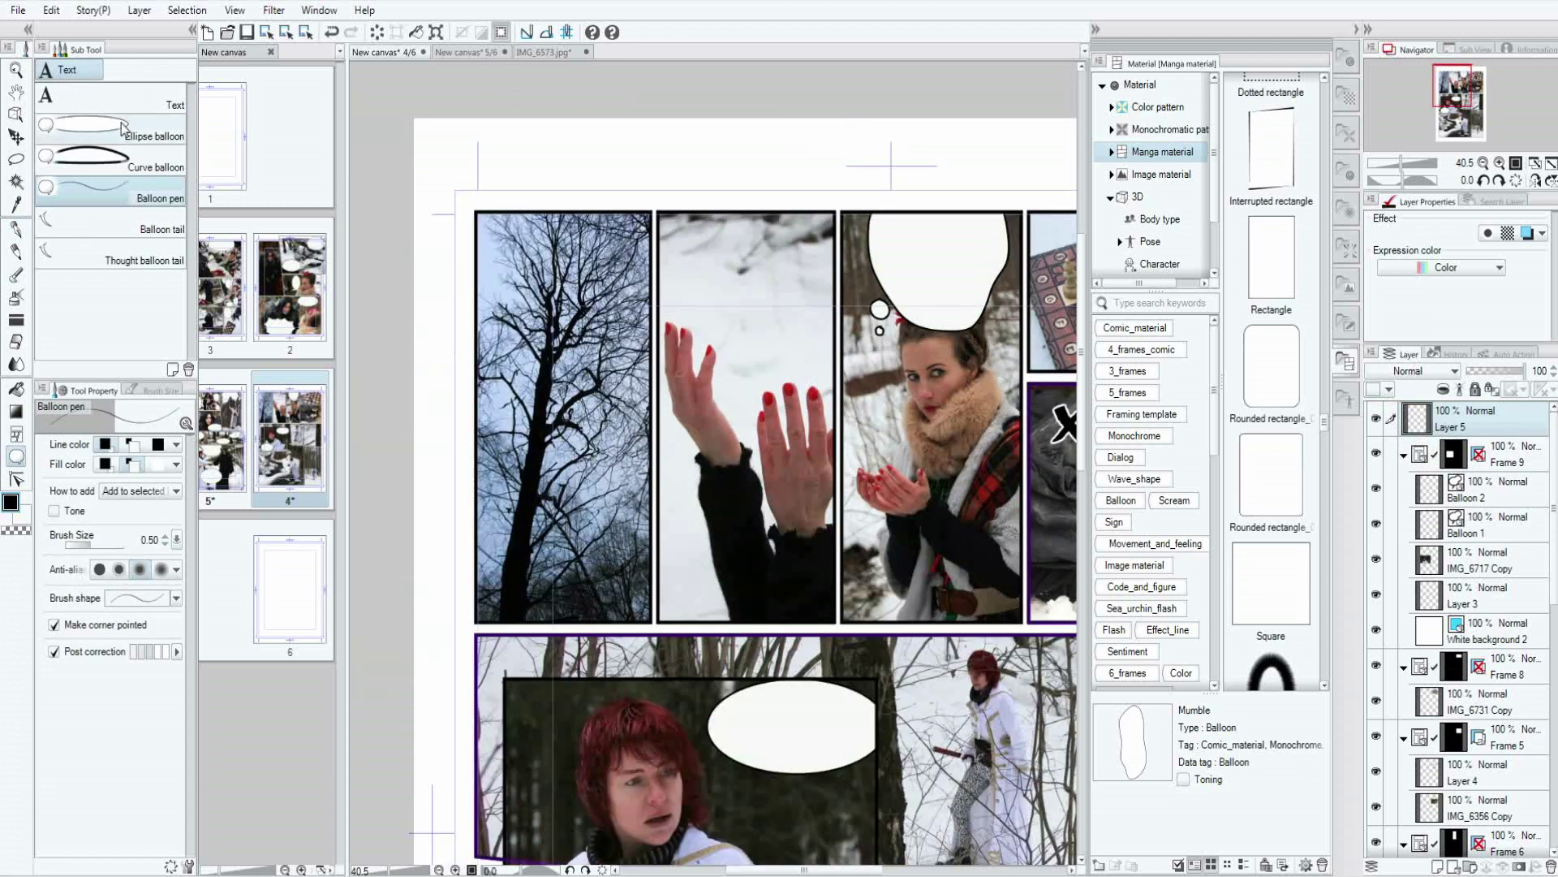
{"action": "left_click_drag", "start_coordinate": [705, 590], "coordinate": [584, 408]}
{"action": "key", "text": "o"}
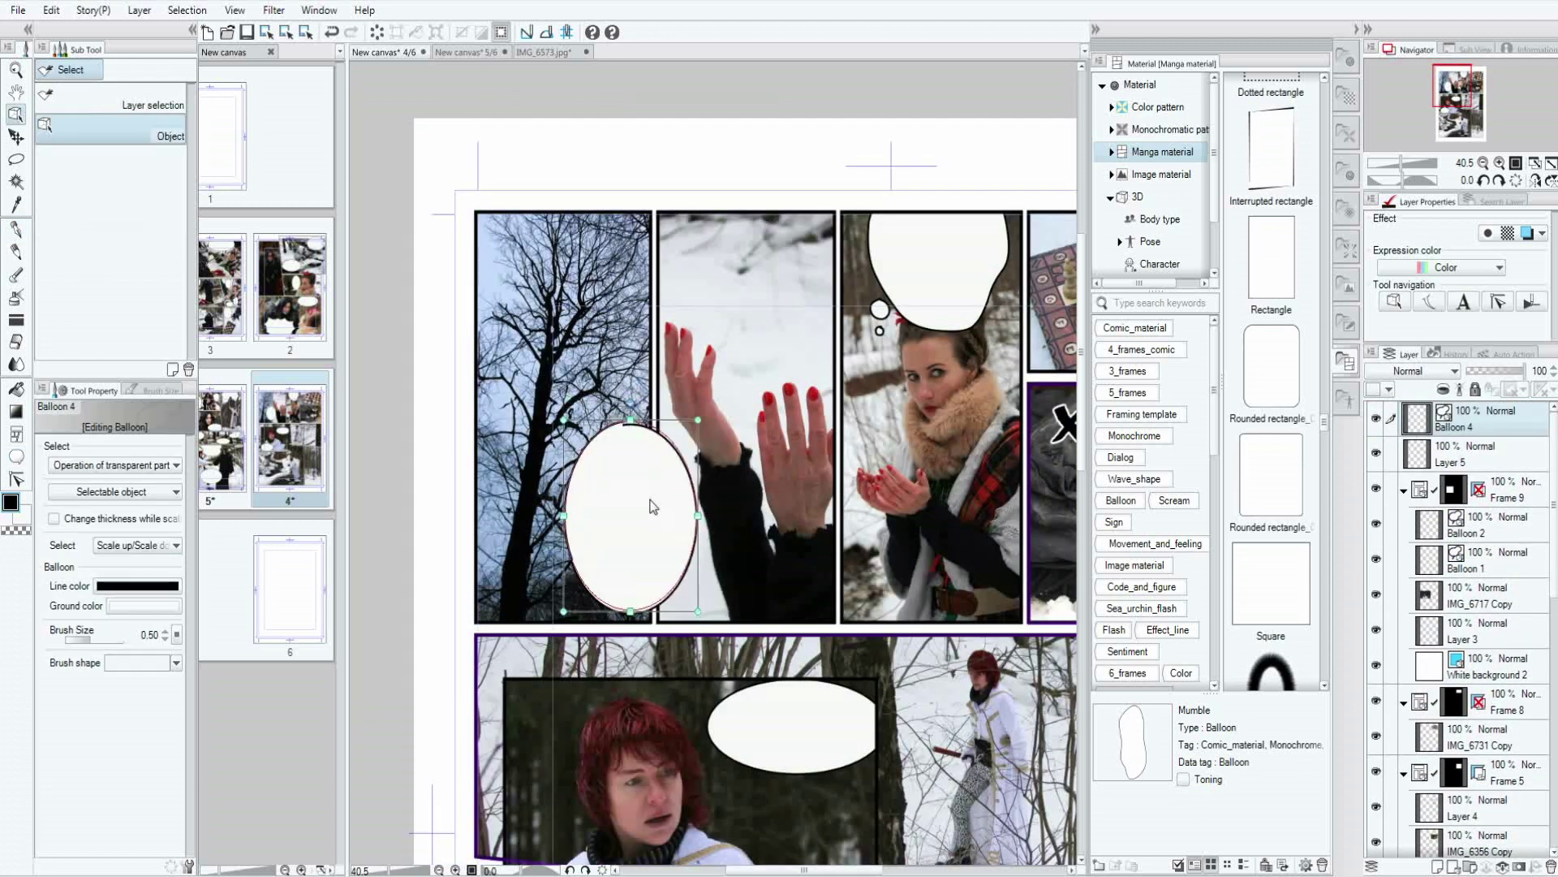
{"action": "scroll", "coordinate": [695, 426], "scroll_direction": "down", "scroll_amount": 5}
Add balloons in the lower-right running-figure panel and stream panel, then add a tail.
{"action": "key", "text": "t"}
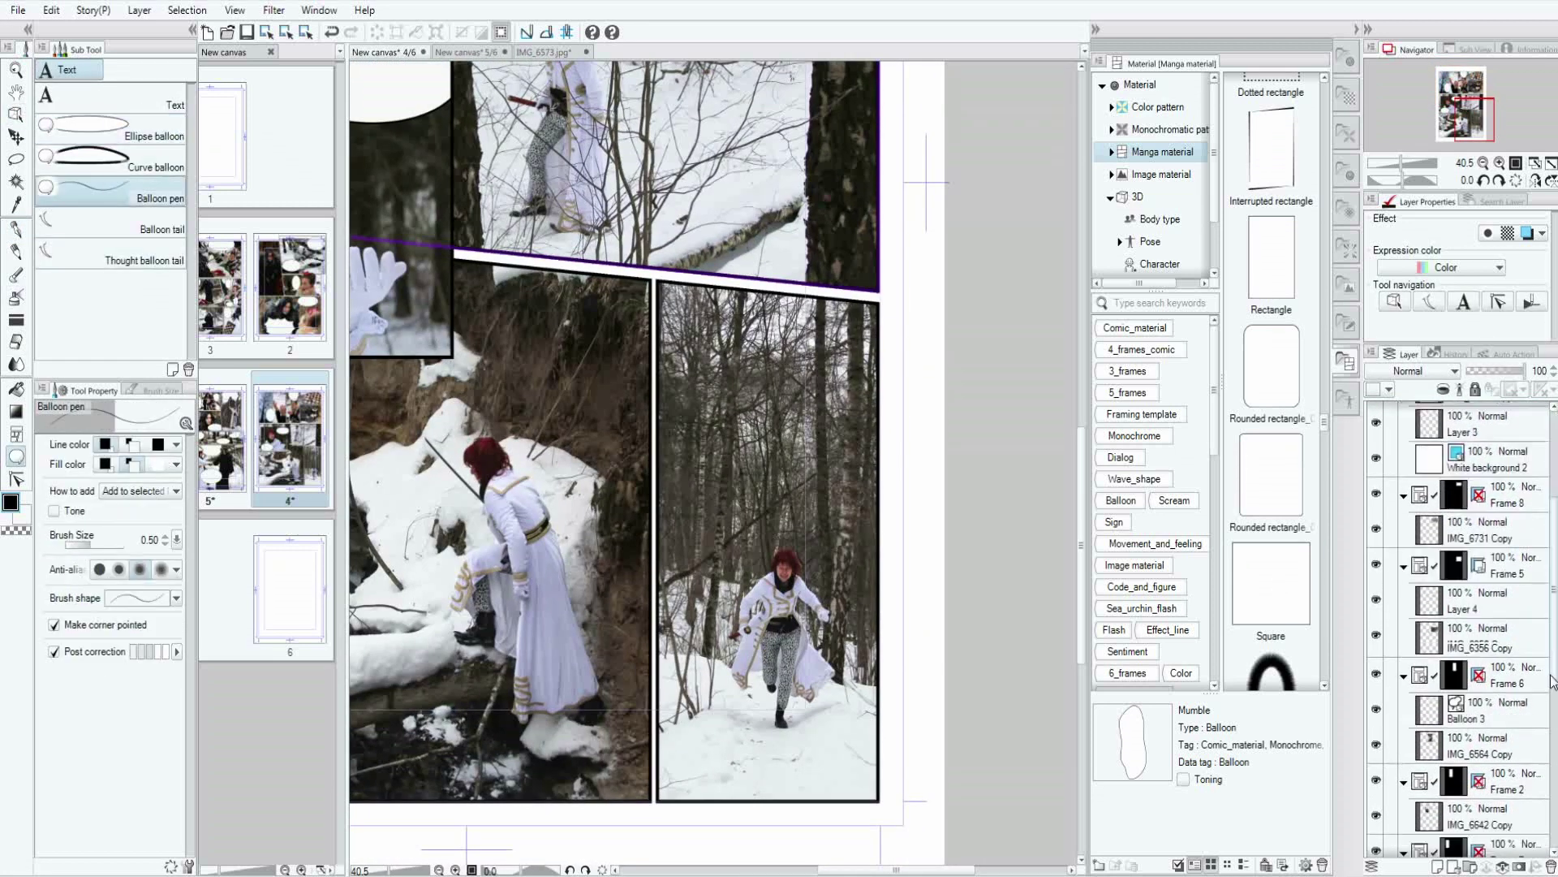
{"action": "left_click_drag", "start_coordinate": [763, 296], "coordinate": [759, 300]}
{"action": "scroll", "coordinate": [715, 487], "scroll_direction": "left", "scroll_amount": 5}
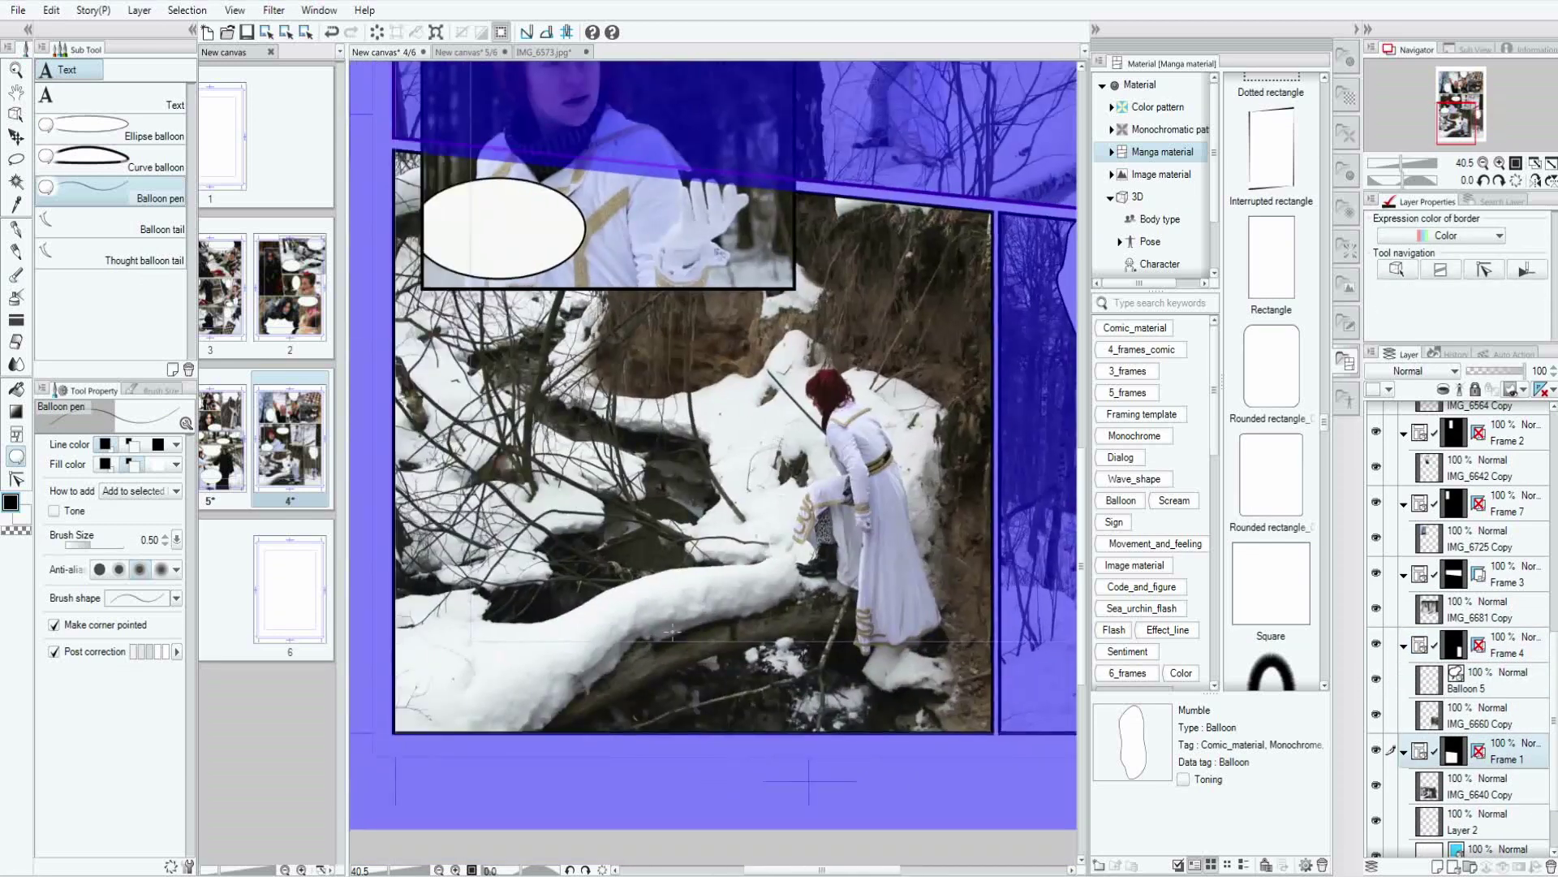
{"action": "left_click", "coordinate": [712, 561], "text": "ctrl+shift"}
{"action": "left_click_drag", "start_coordinate": [711, 562], "coordinate": [791, 581]}
{"action": "left_click", "coordinate": [155, 229]}
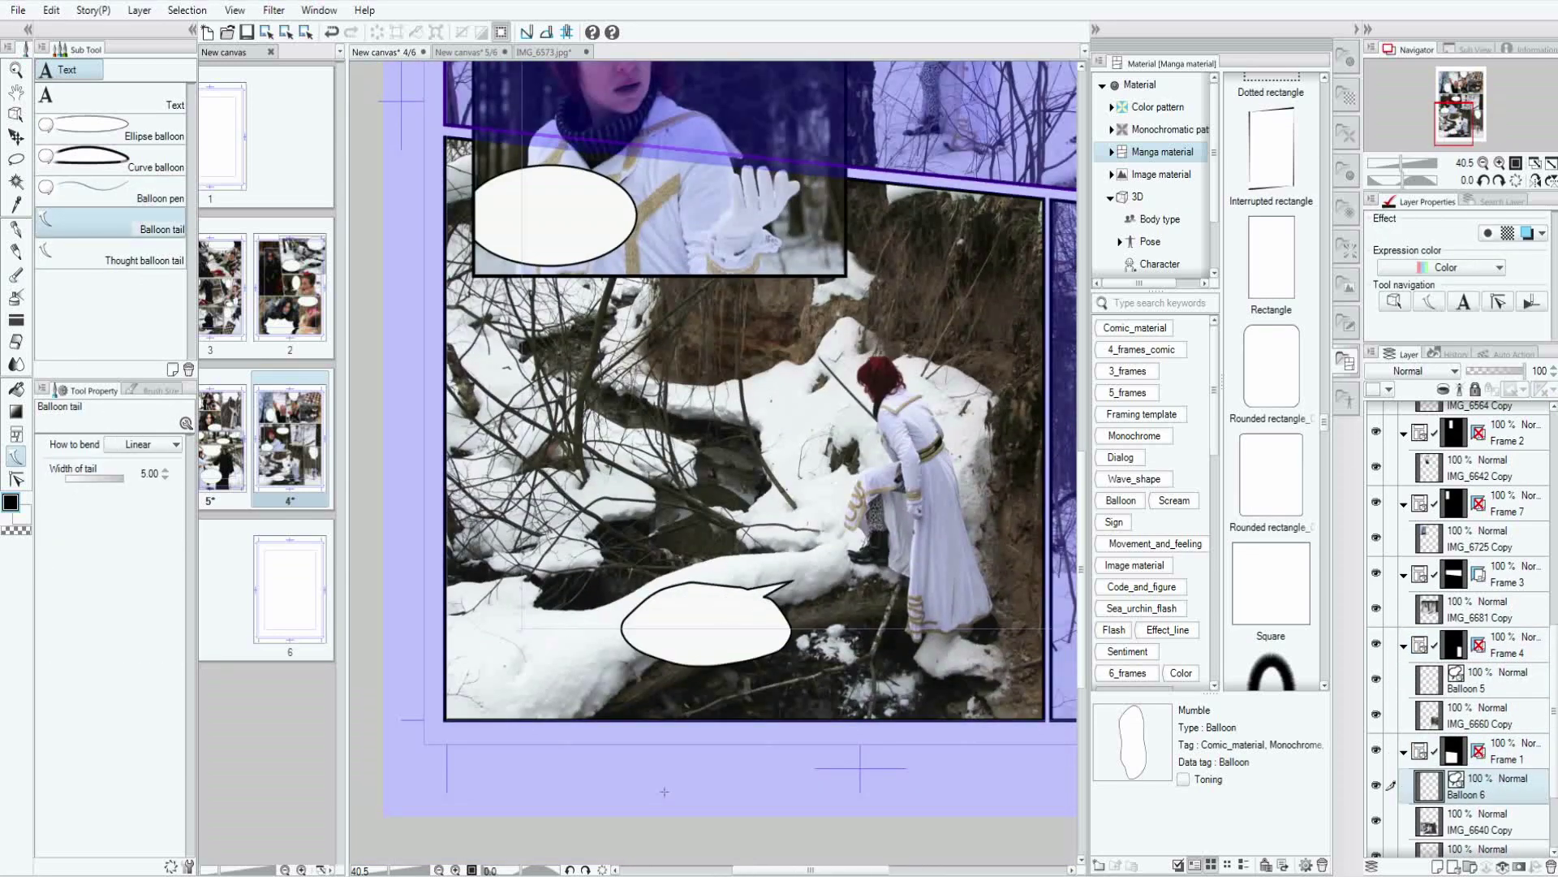
{"action": "key", "text": "ctrl+minus"}
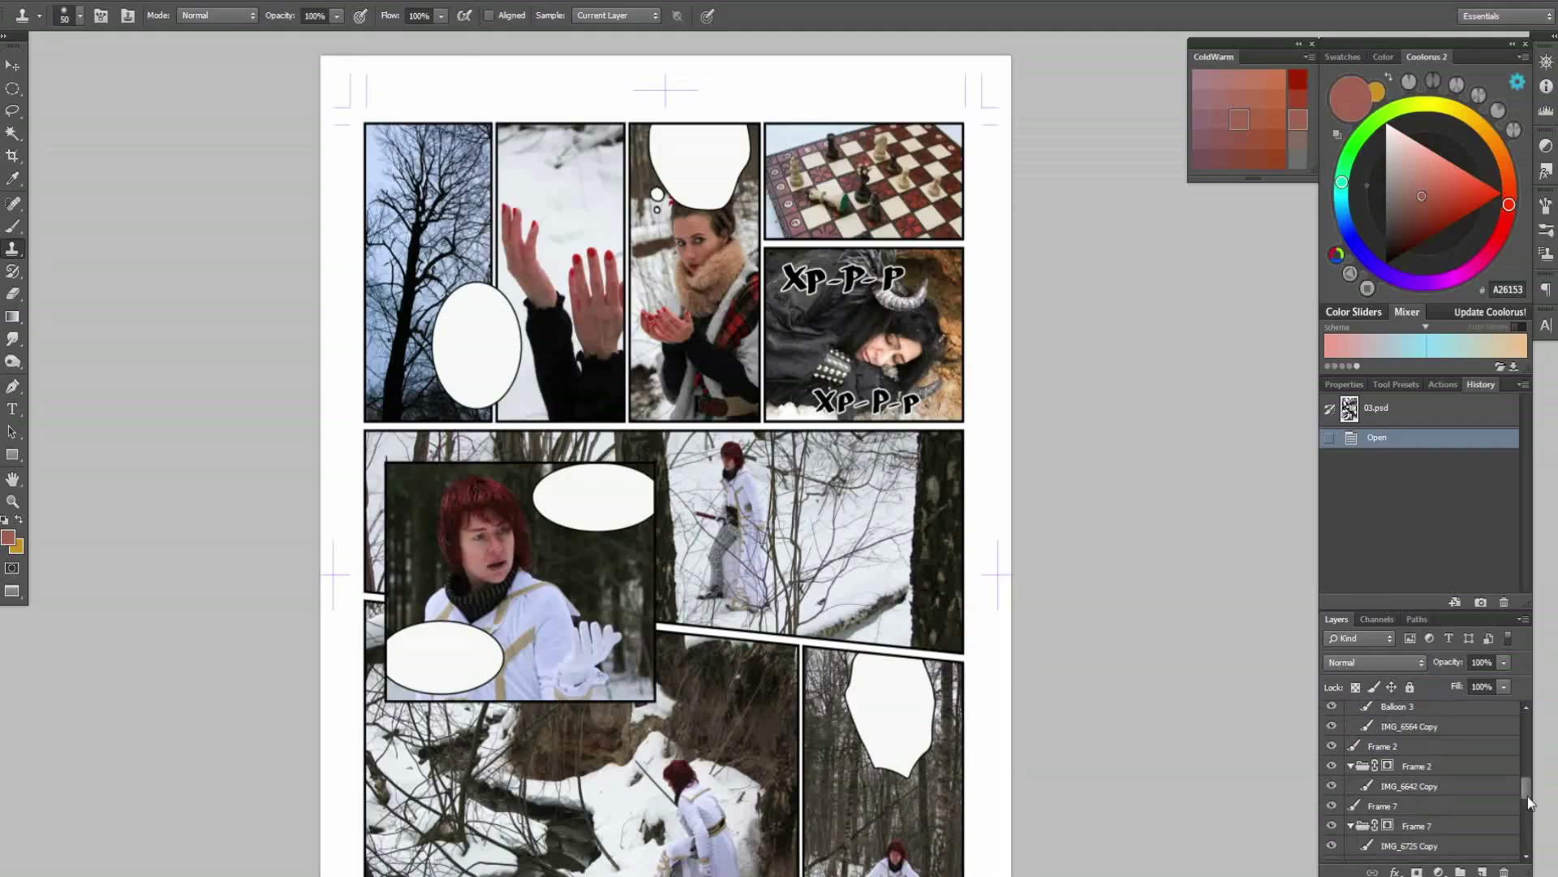
Group the page layers and set the dialogue in the Anime Ace v02 comic font.
{"action": "key", "text": "ctrl+g"}
{"action": "left_click", "coordinate": [1384, 714]}
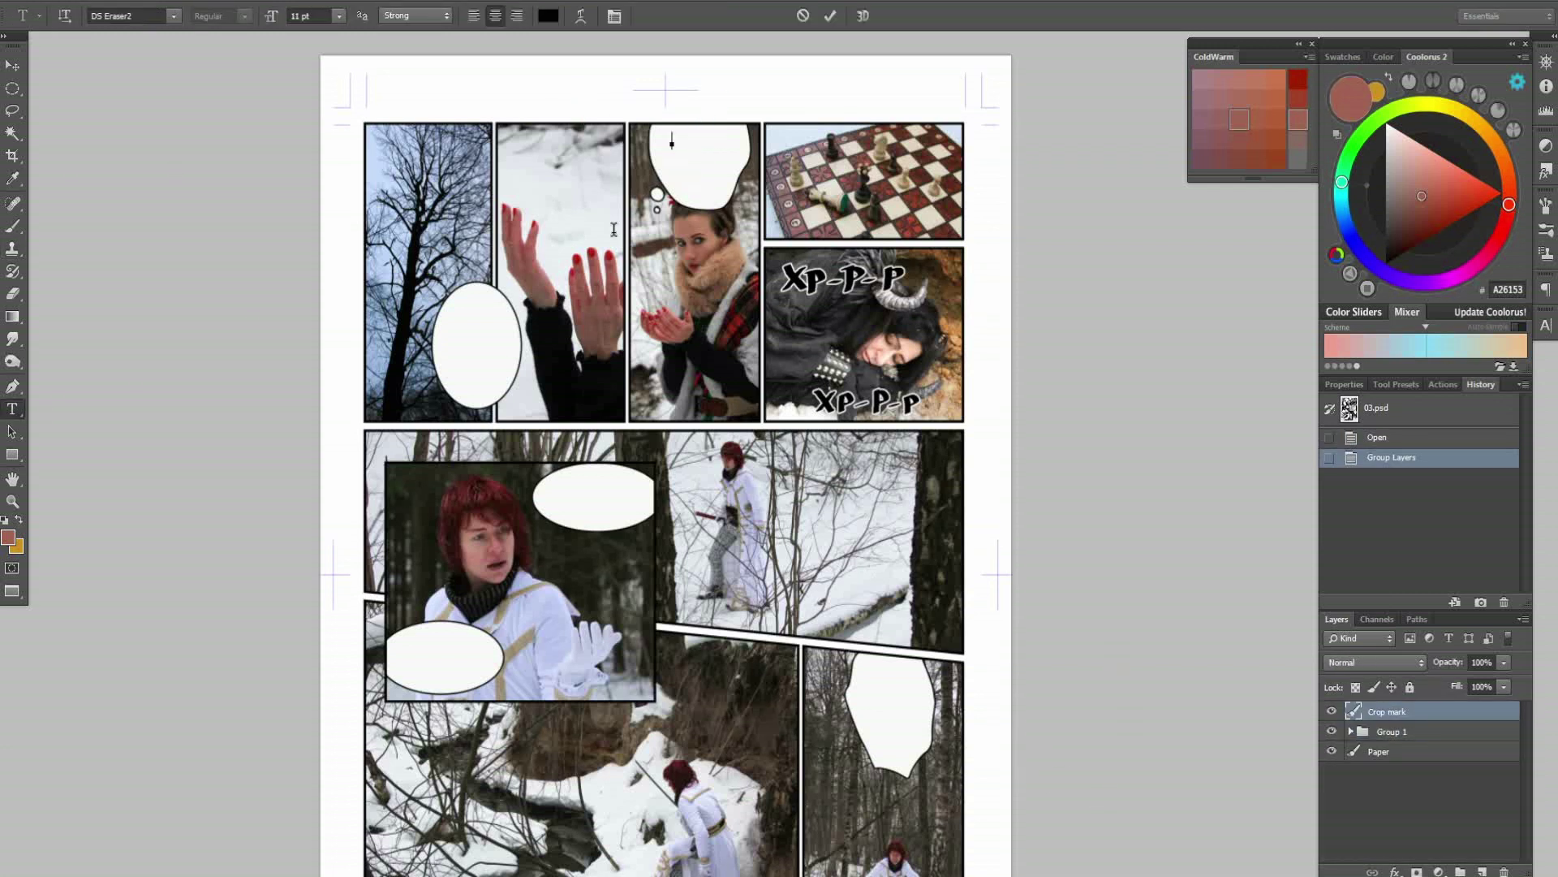
{"action": "left_click", "coordinate": [173, 16]}
{"action": "scroll", "coordinate": [203, 325], "scroll_direction": "up", "scroll_amount": 10}
{"action": "left_click", "coordinate": [138, 49]}
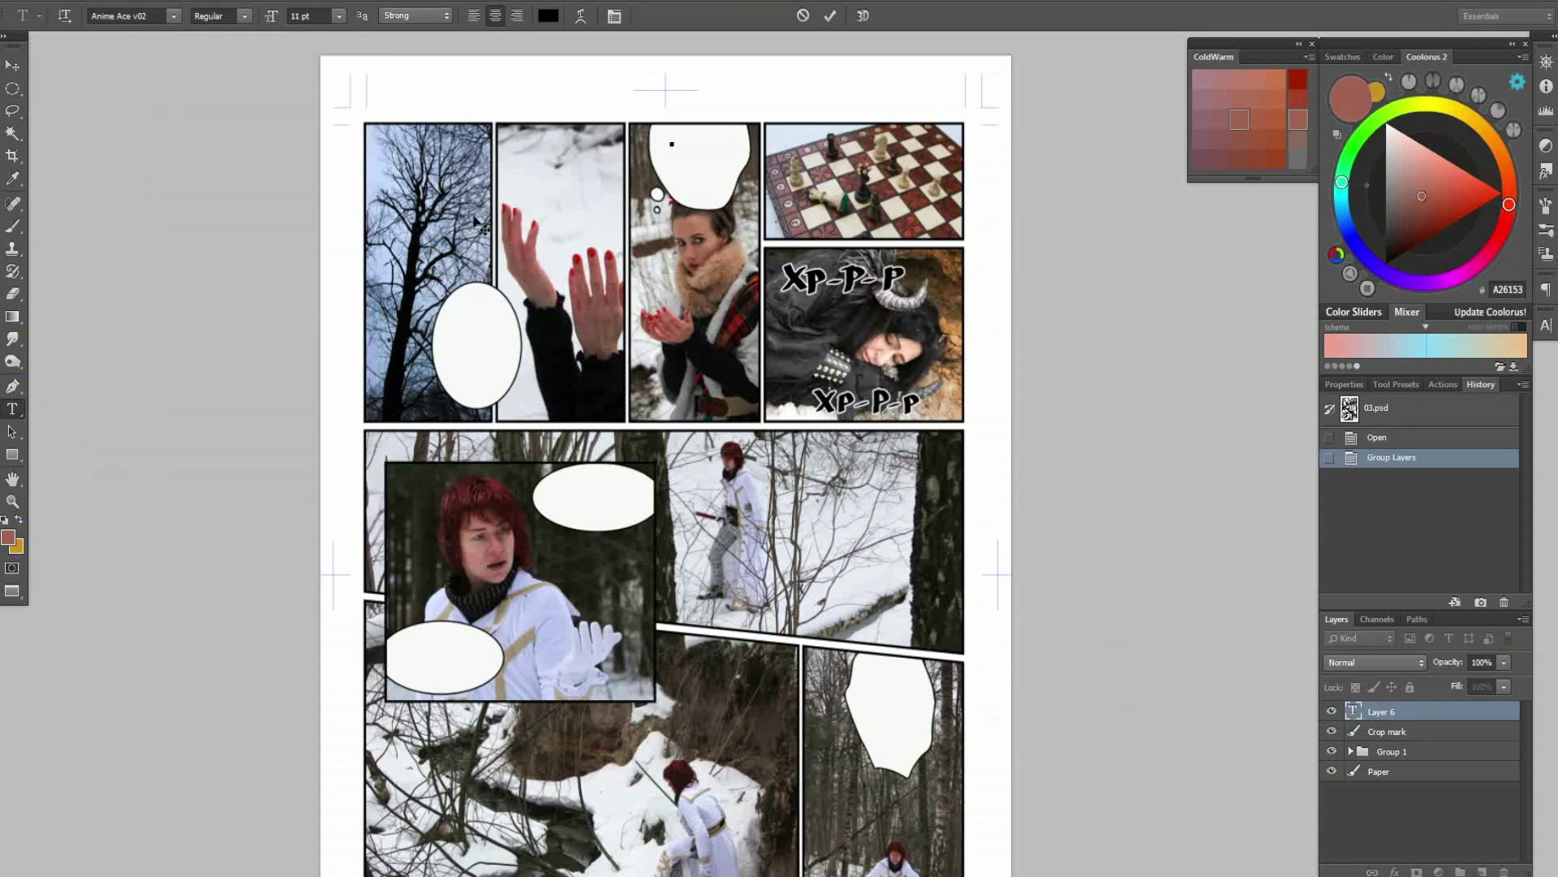
{"action": "key", "text": "ctrl+Return"}
Fit НАКОНЕЦ-ТО ОН УСНУЛ!, ЛЕТИ! ОТЫЩИ МОЕГО БРАТА! and БАБОЧКА? ЗИМОЙ? into their balloons.
{"action": "left_click_drag", "start_coordinate": [700, 257], "coordinate": [726, 266]}
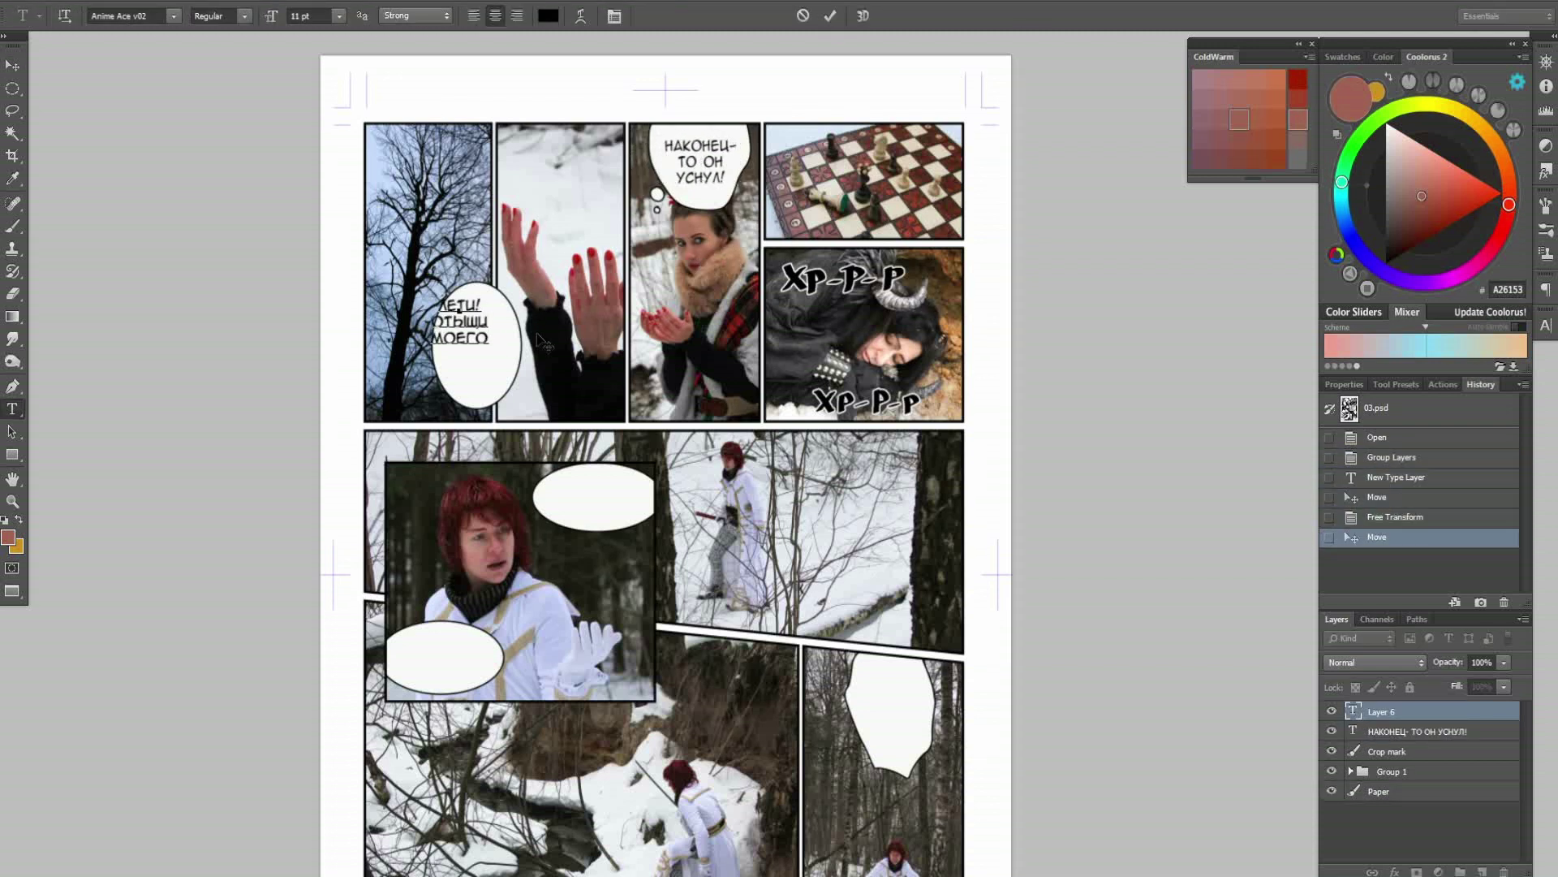
{"action": "type", "text": "БРАТА!"}
{"action": "key", "text": "ctrl+Return"}
{"action": "key", "text": "t"}
{"action": "left_click", "coordinate": [576, 482]}
{"action": "type", "text": "БАБОЧКА?"}
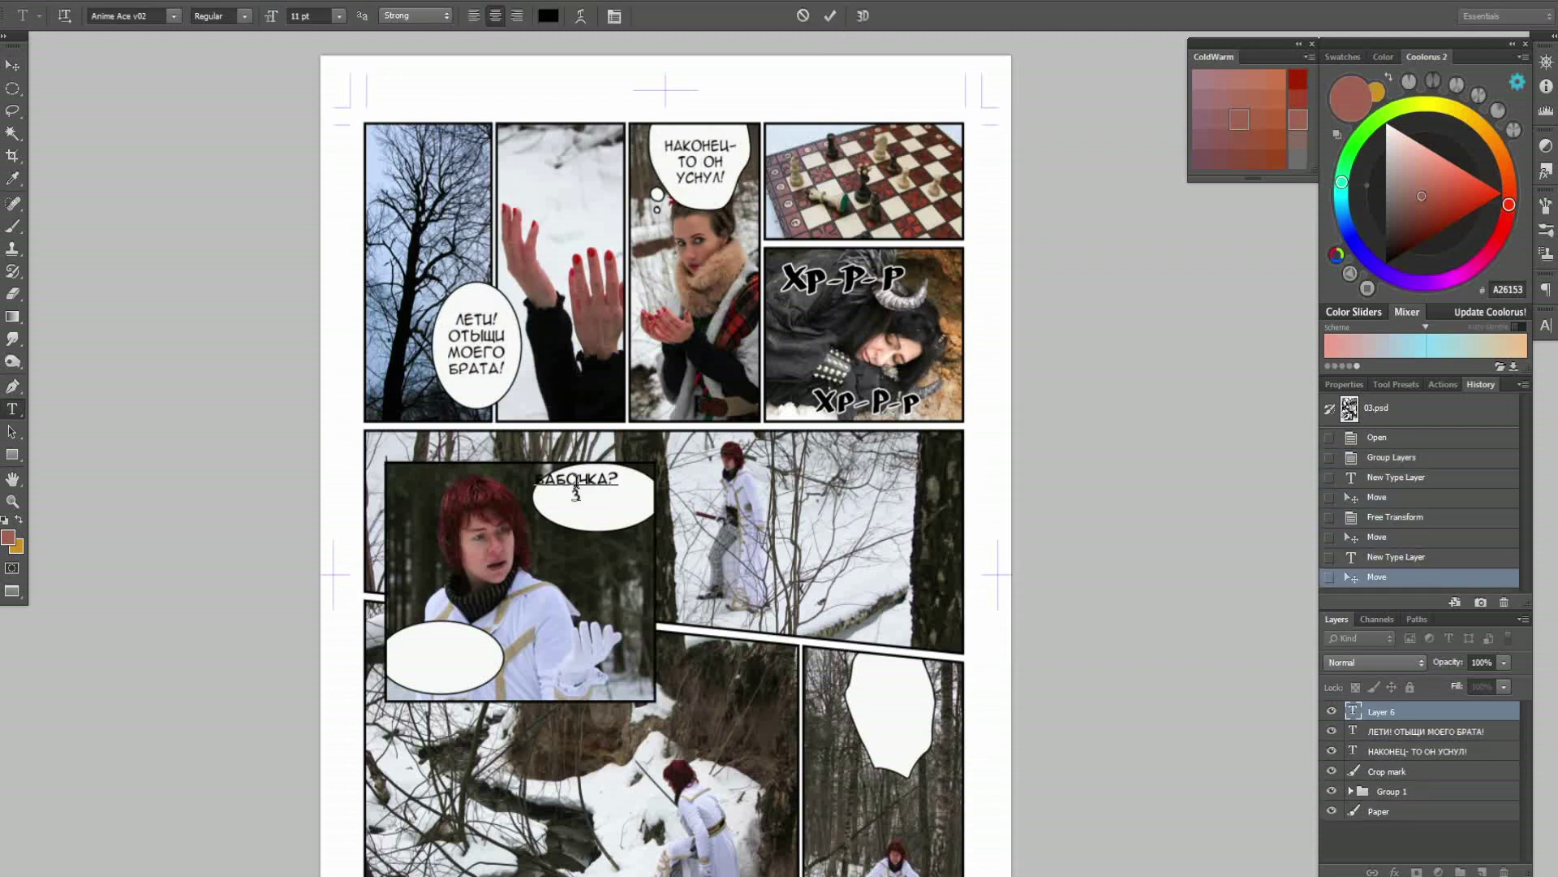
{"action": "type", "text": "ИМОЙ?"}
{"action": "key", "text": "ctrl+Return"}
Letter НЕУЖЕЛИ... МОЯ СЕСТРА?! in the lower-left oval balloon, enlarged to fill it.
{"action": "key", "text": "t"}
{"action": "left_click", "coordinate": [444, 643]}
{"action": "type", "text": "НЕУЖЕЛИ..."}
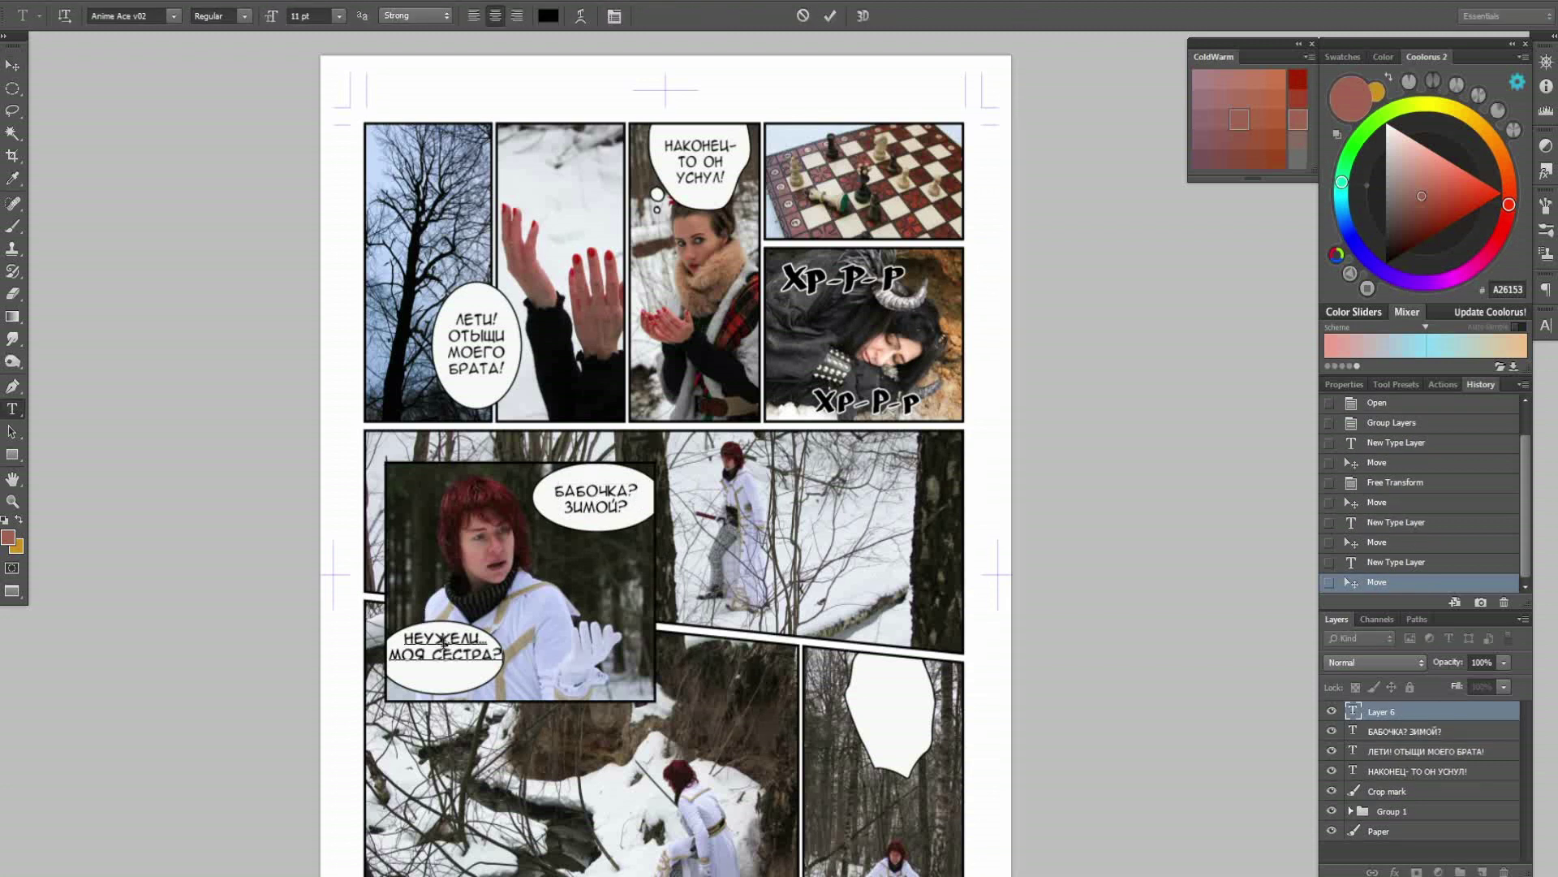
{"action": "key", "text": "ctrl+Return"}
{"action": "key", "text": "ctrl+t"}
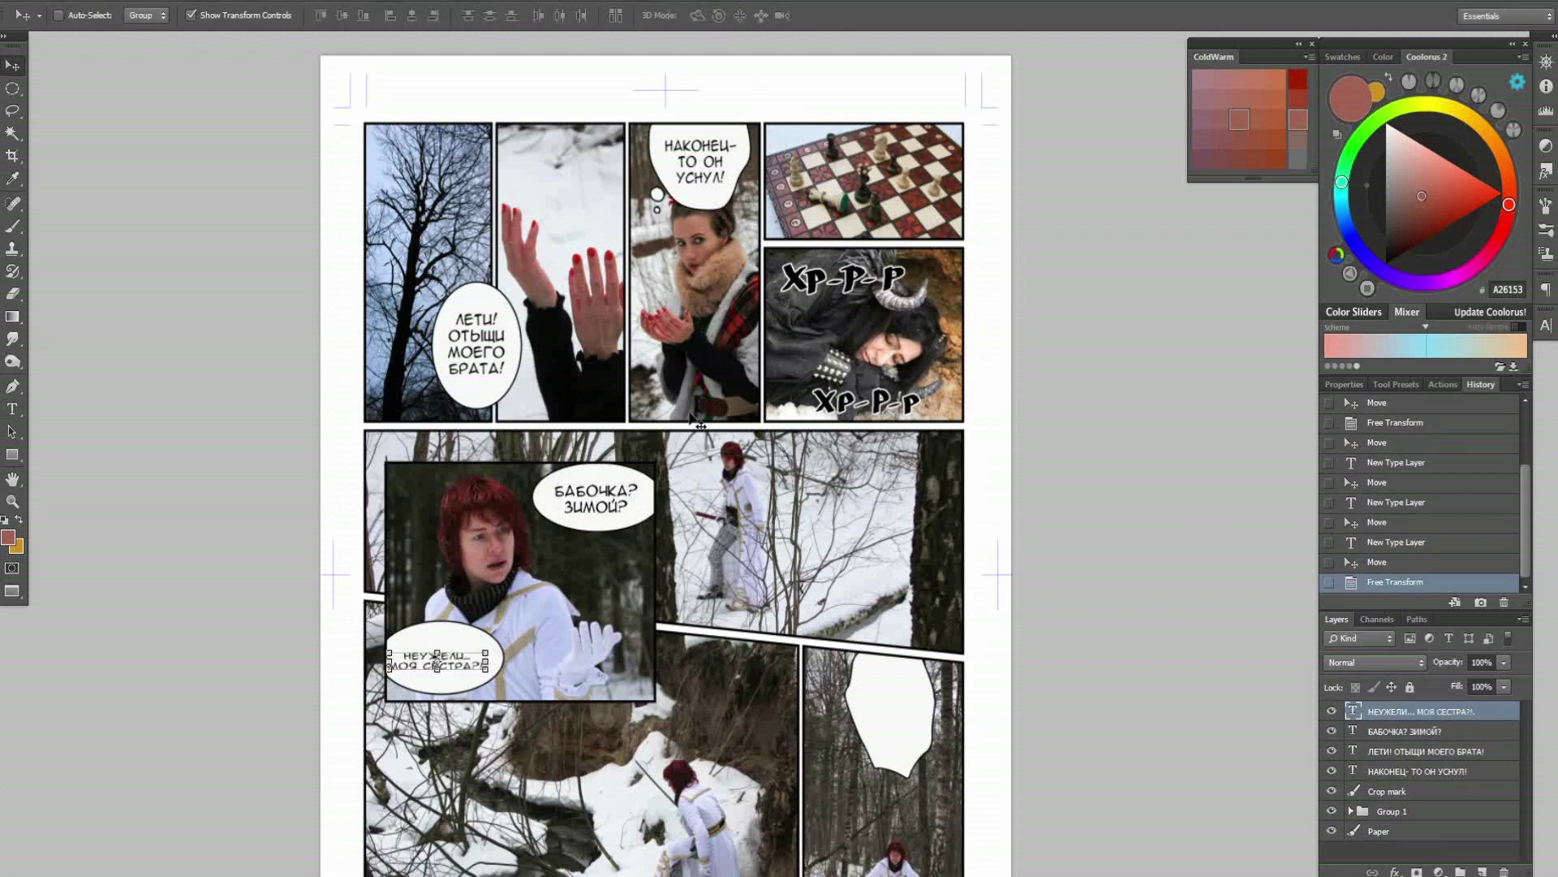
{"action": "key", "text": "Return"}
{"action": "mouse_move", "coordinate": [485, 670]}
{"action": "left_mouse_down"}
{"action": "mouse_move", "coordinate": [509, 679]}
{"action": "mouse_move", "coordinate": [530, 652]}
{"action": "left_mouse_up"}
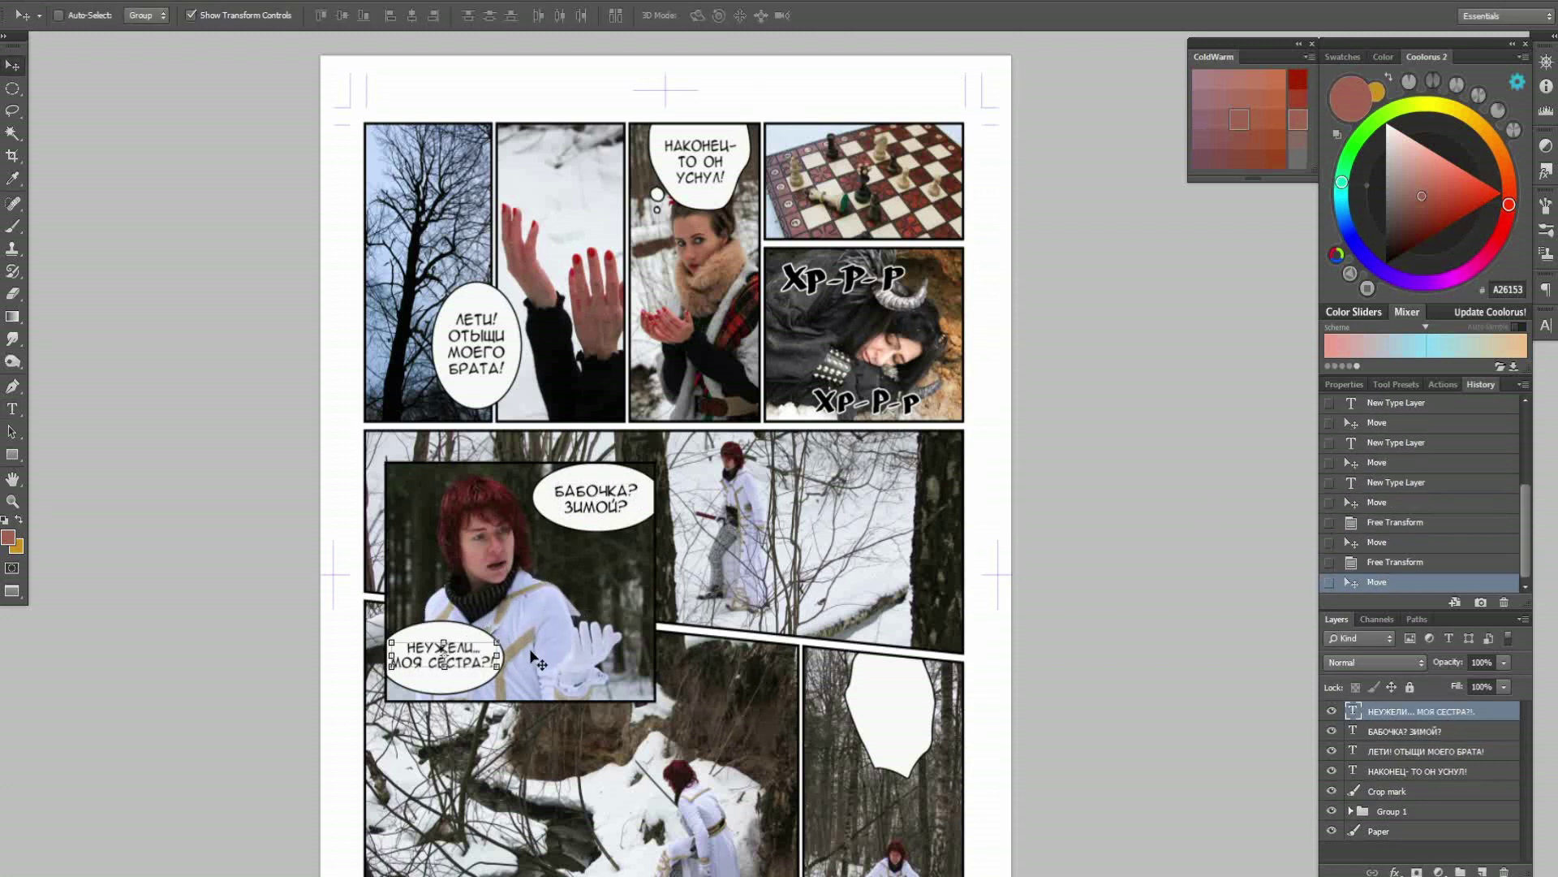
Resize ТЫ ПОКАЖЕШЬ МНЕ ДОРОГУ К НЕЙ! to fit the lower-right panel's balloon.
{"action": "key", "text": "t"}
{"action": "scroll", "coordinate": [990, 612], "scroll_direction": "down", "scroll_amount": 3}
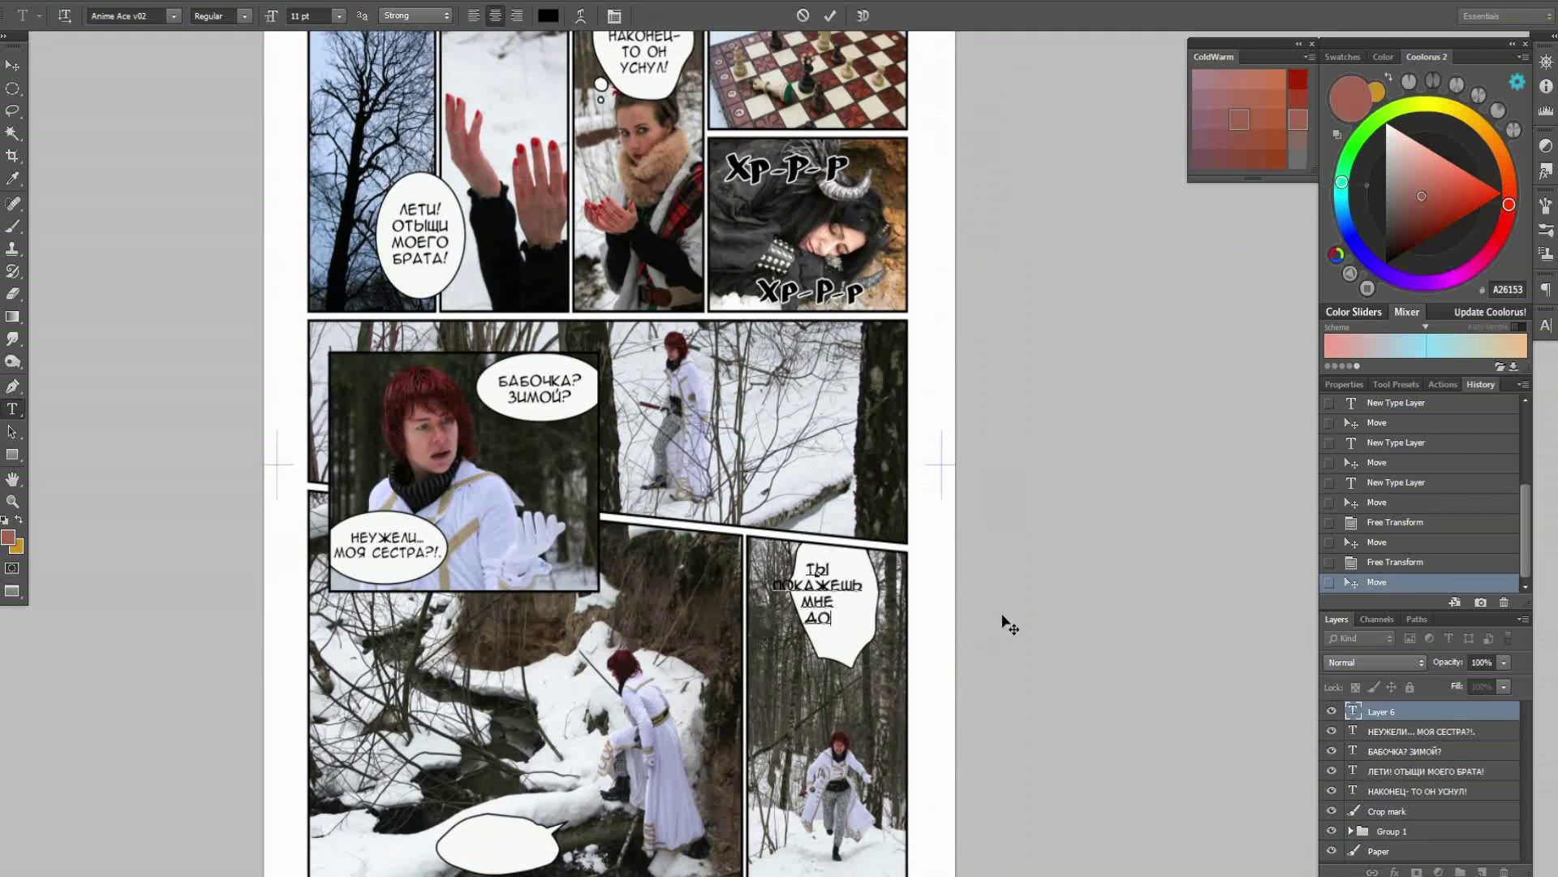
{"action": "left_click", "coordinate": [830, 15]}
{"action": "key", "text": "ctrl+t"}
{"action": "key", "text": "Return"}
Add ЭТО ЗДЕСЬ? in the bottom stream-panel balloon, enlarged and positioned to fill it.
{"action": "left_click", "coordinate": [479, 838]}
{"action": "type", "text": "ЭТО ЗДЕСЬ?"}
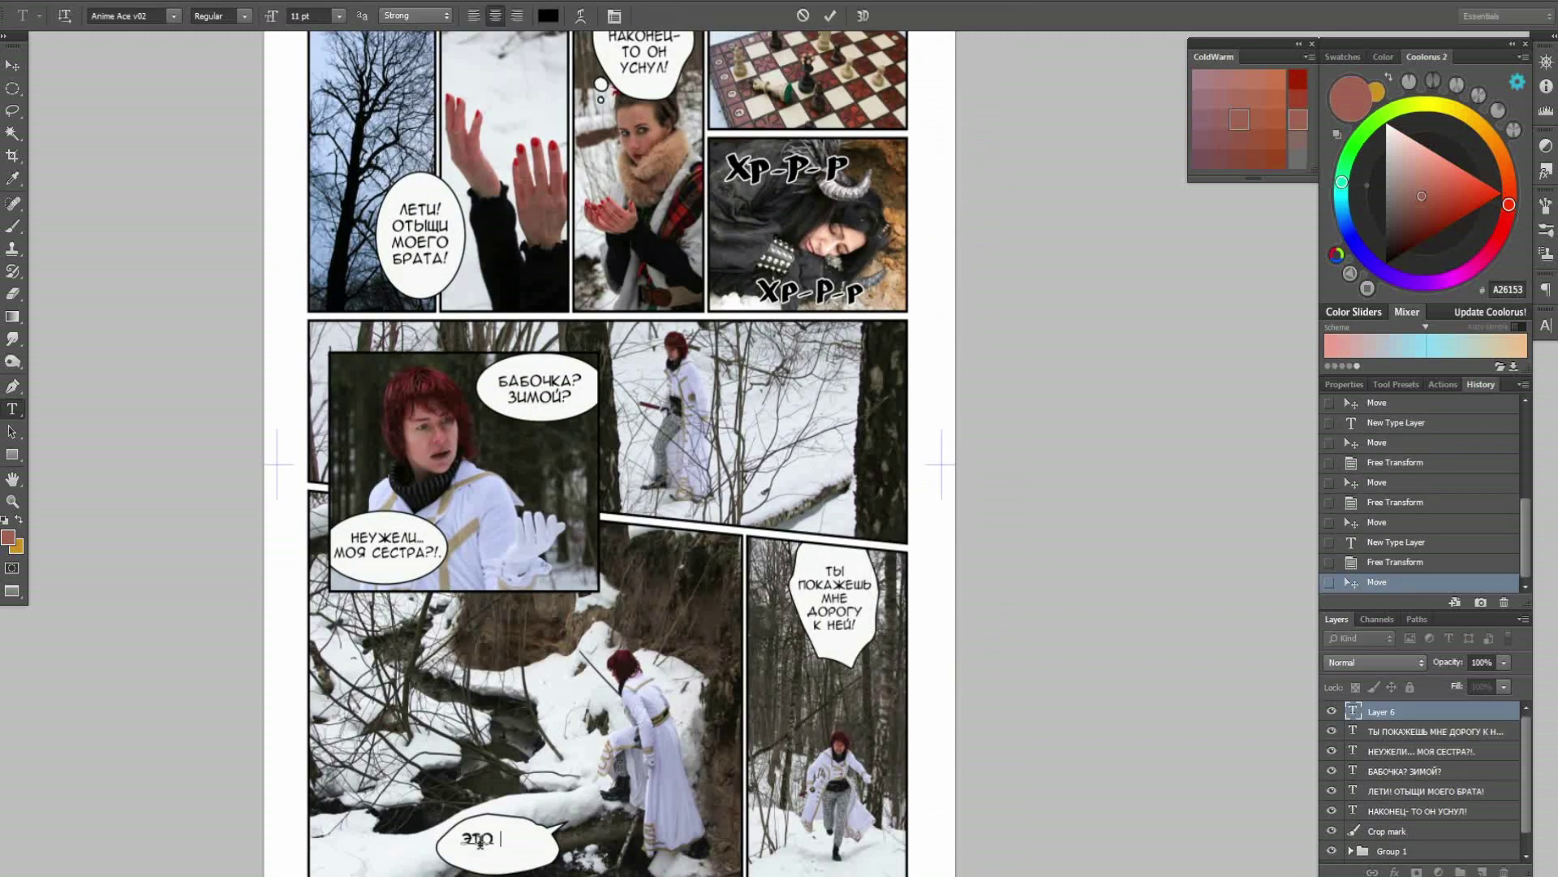
{"action": "key", "text": "ctrl+Return"}
{"action": "key", "text": "ctrl+t"}
{"action": "left_click_drag", "start_coordinate": [533, 845], "coordinate": [560, 853]}
{"action": "key", "text": "Return"}
{"action": "key", "text": "t"}
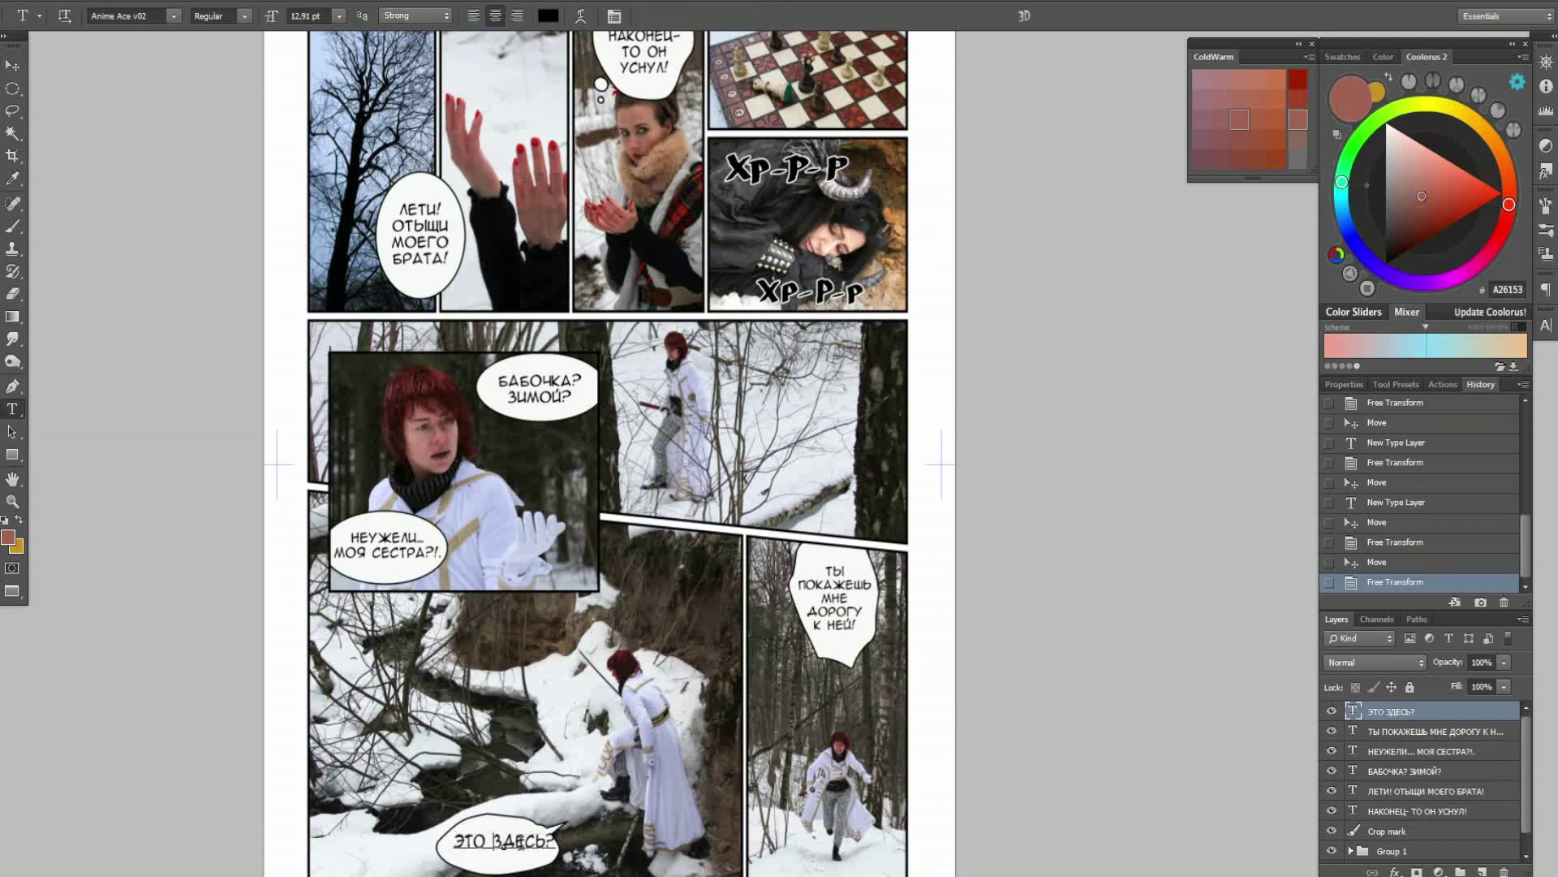
{"action": "key", "text": "ctrl+t"}
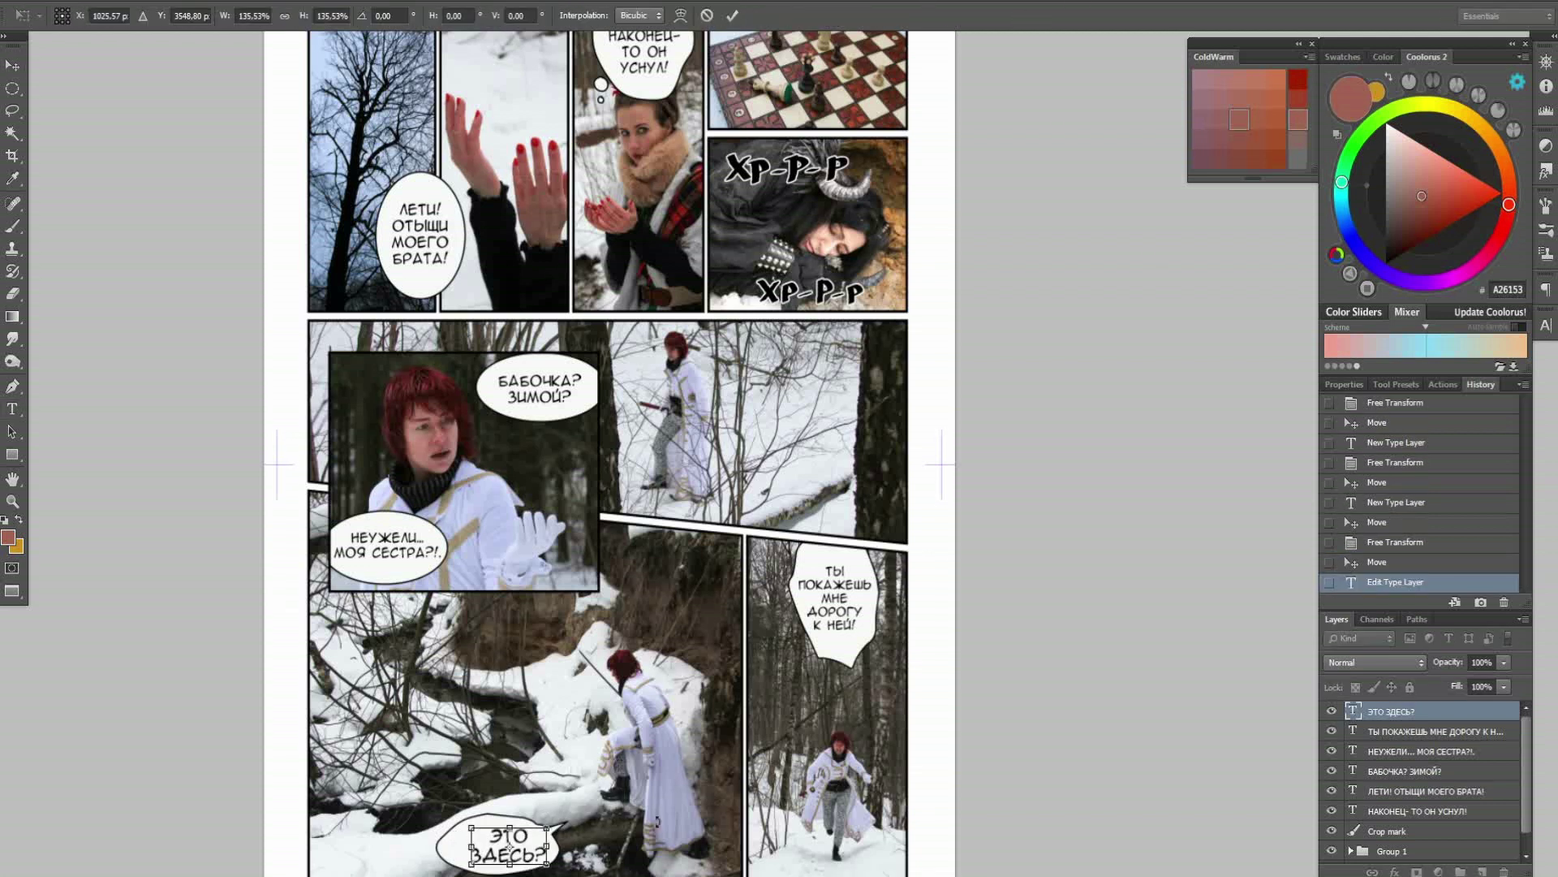
{"action": "key", "text": "Return"}
{"action": "left_click_drag", "start_coordinate": [511, 844], "coordinate": [520, 849]}
Open the next comic page, 04.psd, from the file browser.
{"action": "scroll", "coordinate": [542, 610], "scroll_direction": "up", "scroll_amount": 1}
{"action": "scroll", "coordinate": [541, 610], "scroll_direction": "up", "scroll_amount": 1}
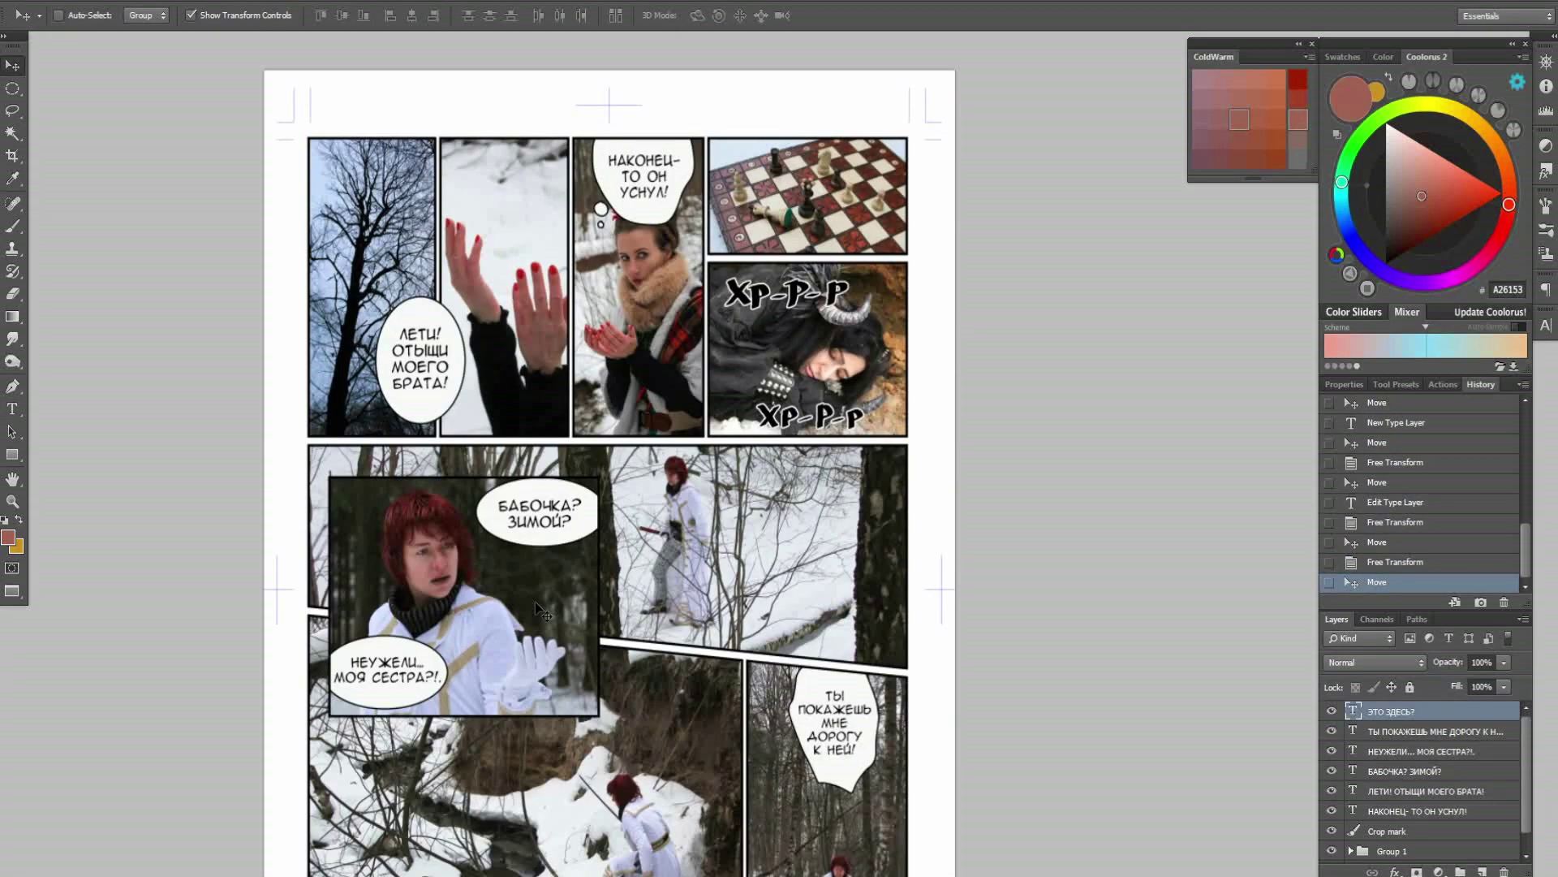
{"action": "left_click", "coordinate": [865, 821]}
{"action": "left_click_drag", "start_coordinate": [1409, 122], "coordinate": [719, 391]}
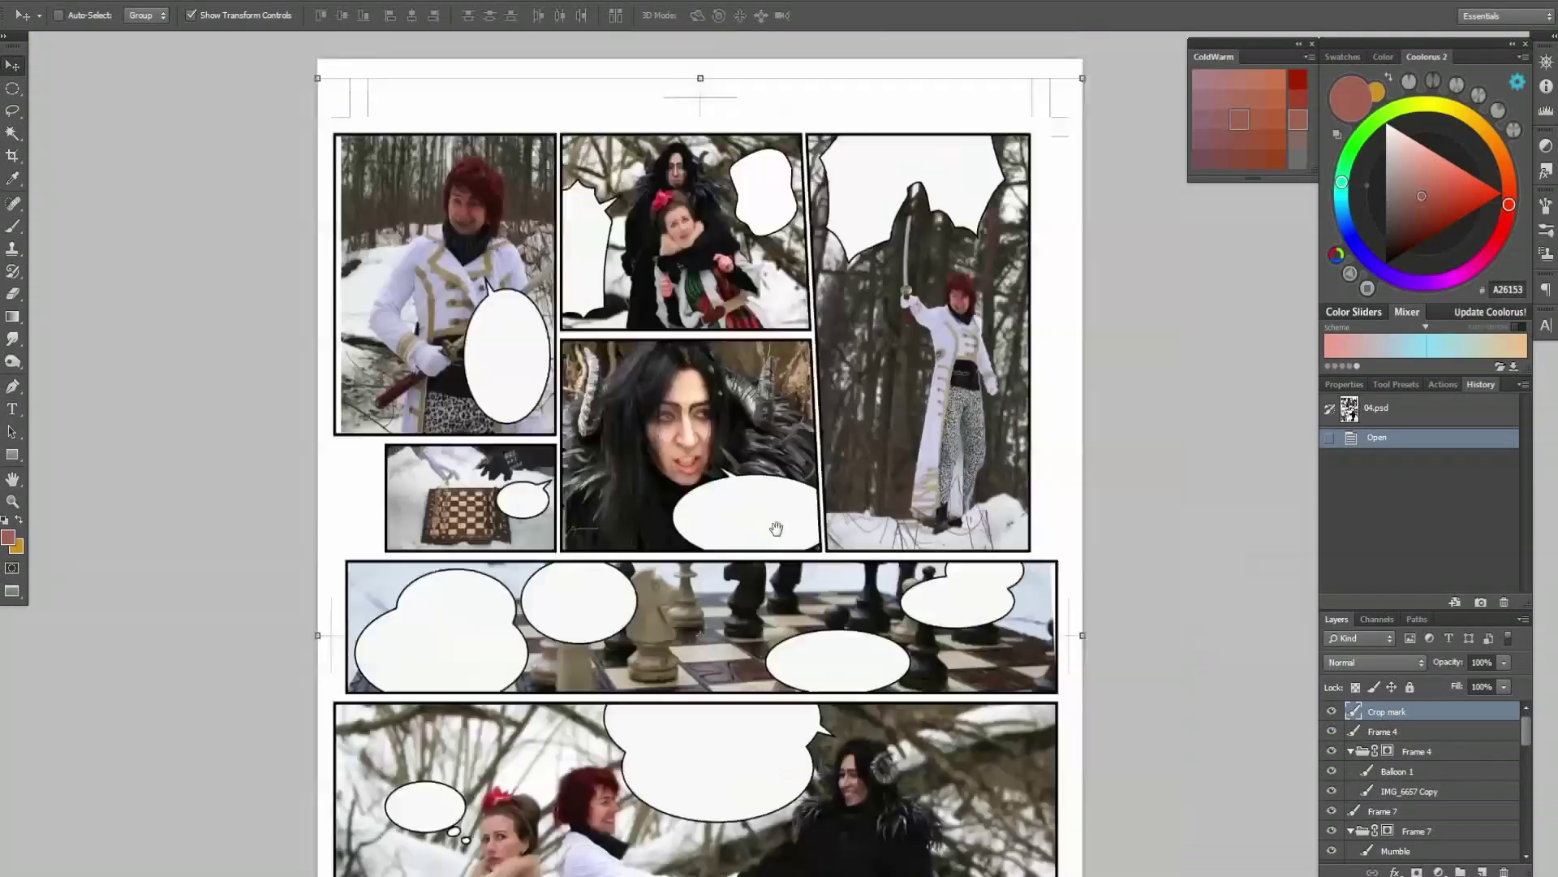
Letter СЕСТРА! and ГДЕ ТЫ?! in the top-right panel's balloon.
{"action": "left_click_drag", "start_coordinate": [776, 529], "coordinate": [685, 670]}
{"action": "key", "text": "t"}
{"action": "left_click", "coordinate": [1450, 739]}
{"action": "left_click", "coordinate": [868, 307]}
{"action": "type", "text": "СЕСТРА!"}
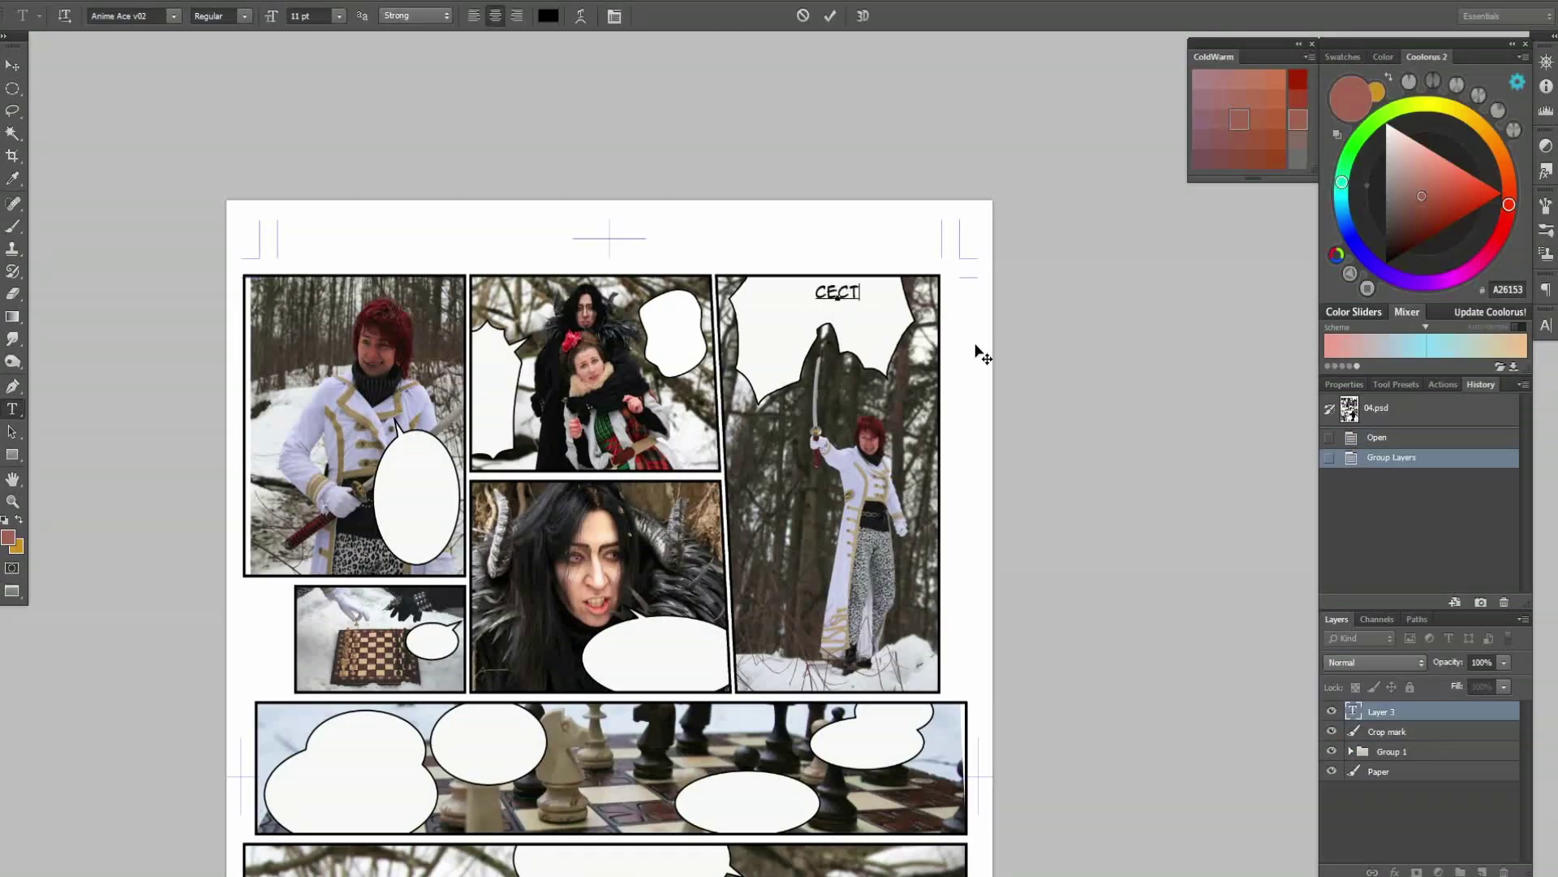
{"action": "left_click_drag", "start_coordinate": [844, 292], "coordinate": [865, 306]}
{"action": "left_click", "coordinate": [755, 313]}
{"action": "type", "text": "ГДЕ ТЫ?!"}
{"action": "left_click", "coordinate": [829, 15]}
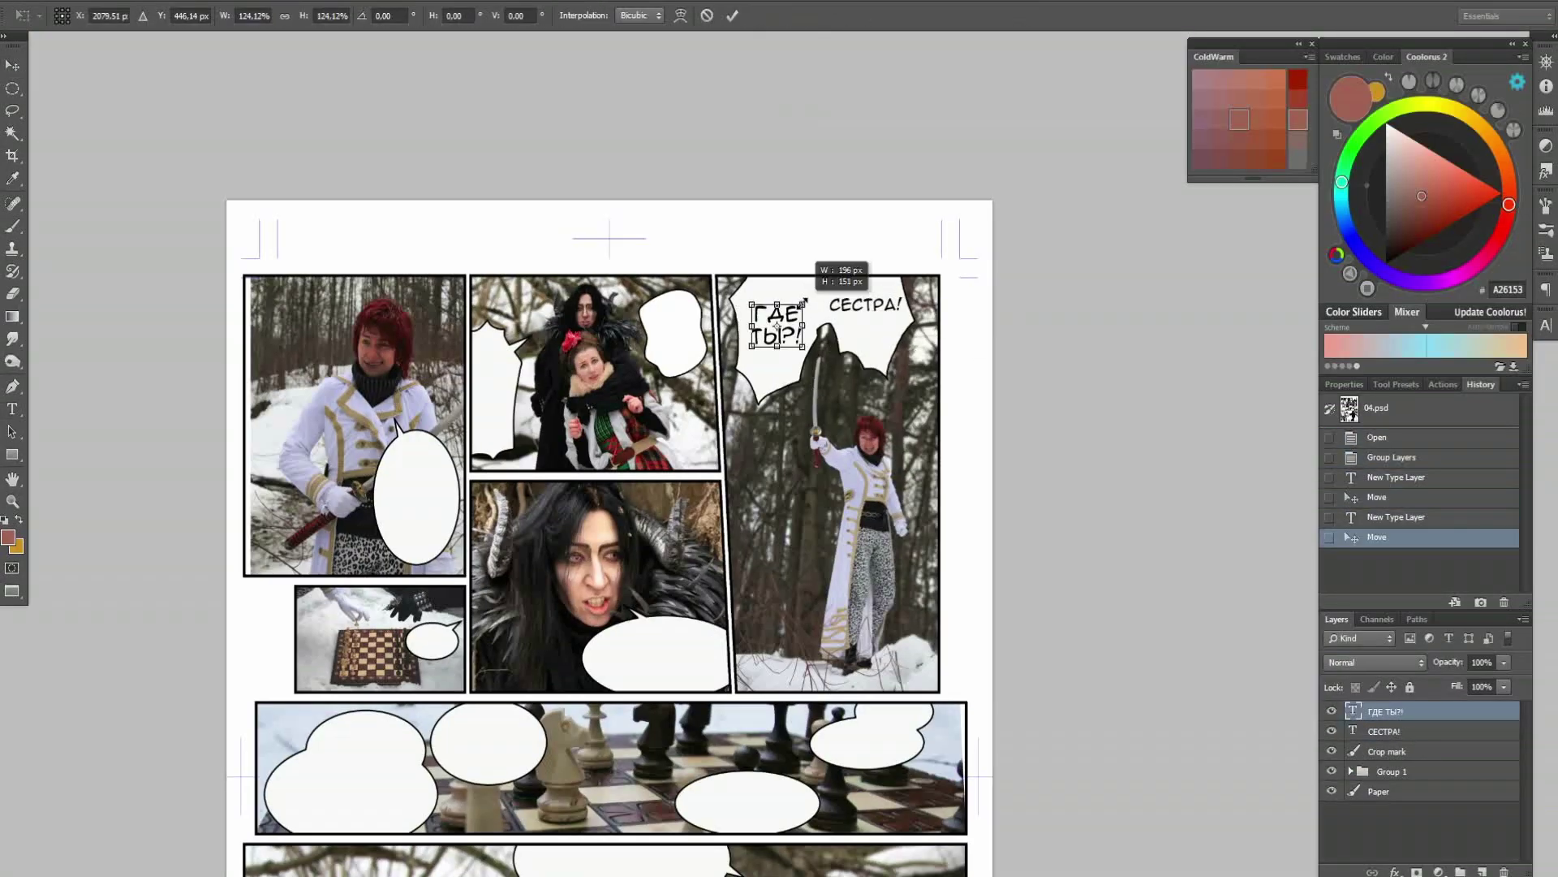
Add БРАТИК! ТЫ ПРИШЁЛ! to the middle panel's balloon, scaled to fit.
{"action": "left_click", "coordinate": [664, 312]}
{"action": "type", "text": "БРАТИК! ТЫ П"}
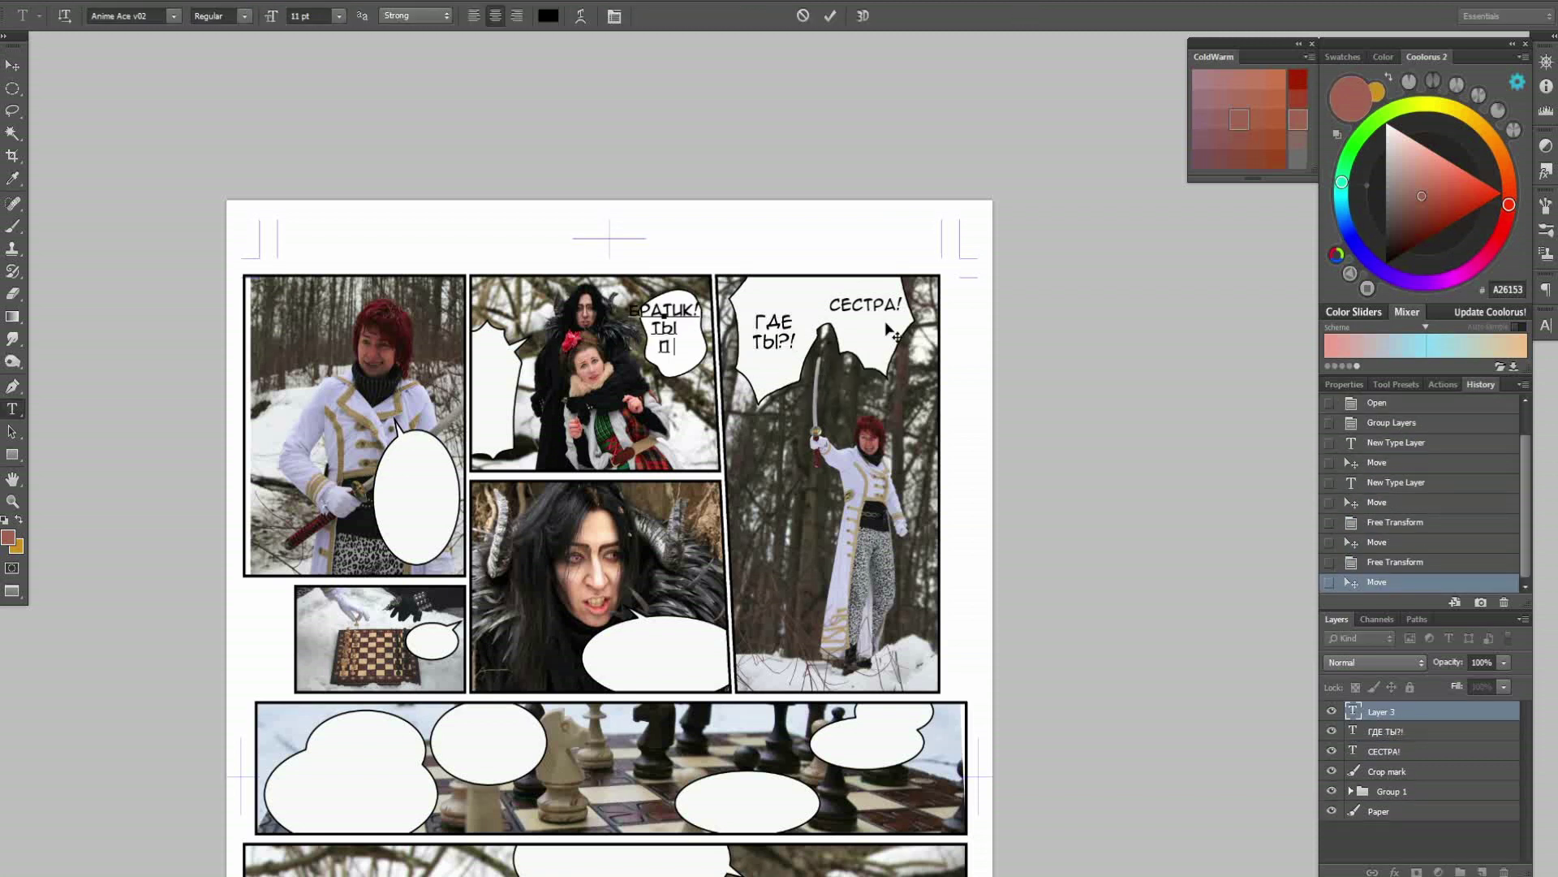
{"action": "type", "text": "РИШЁЛ!"}
{"action": "key", "text": "ctrl+Return"}
{"action": "key", "text": "ctrl+t"}
{"action": "key", "text": "Return"}
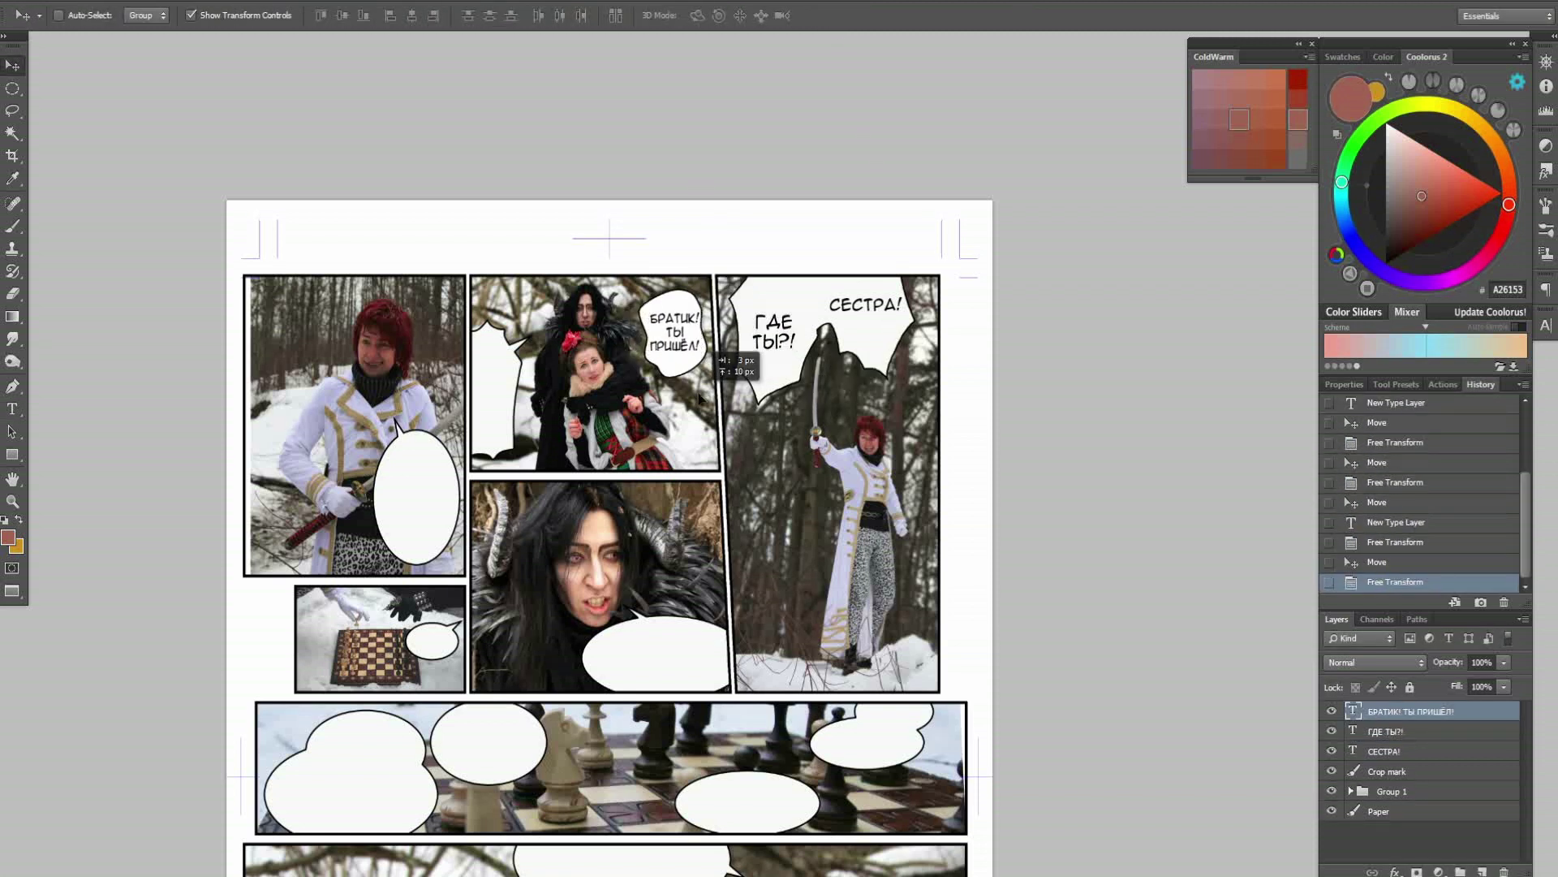
Add the В ШАХМАТЫ? dialogue to the left panel's oval balloon, scaled down.
{"action": "key", "text": "t"}
{"action": "left_click", "coordinate": [405, 459]}
{"action": "type", "text": "В ШАХ"}
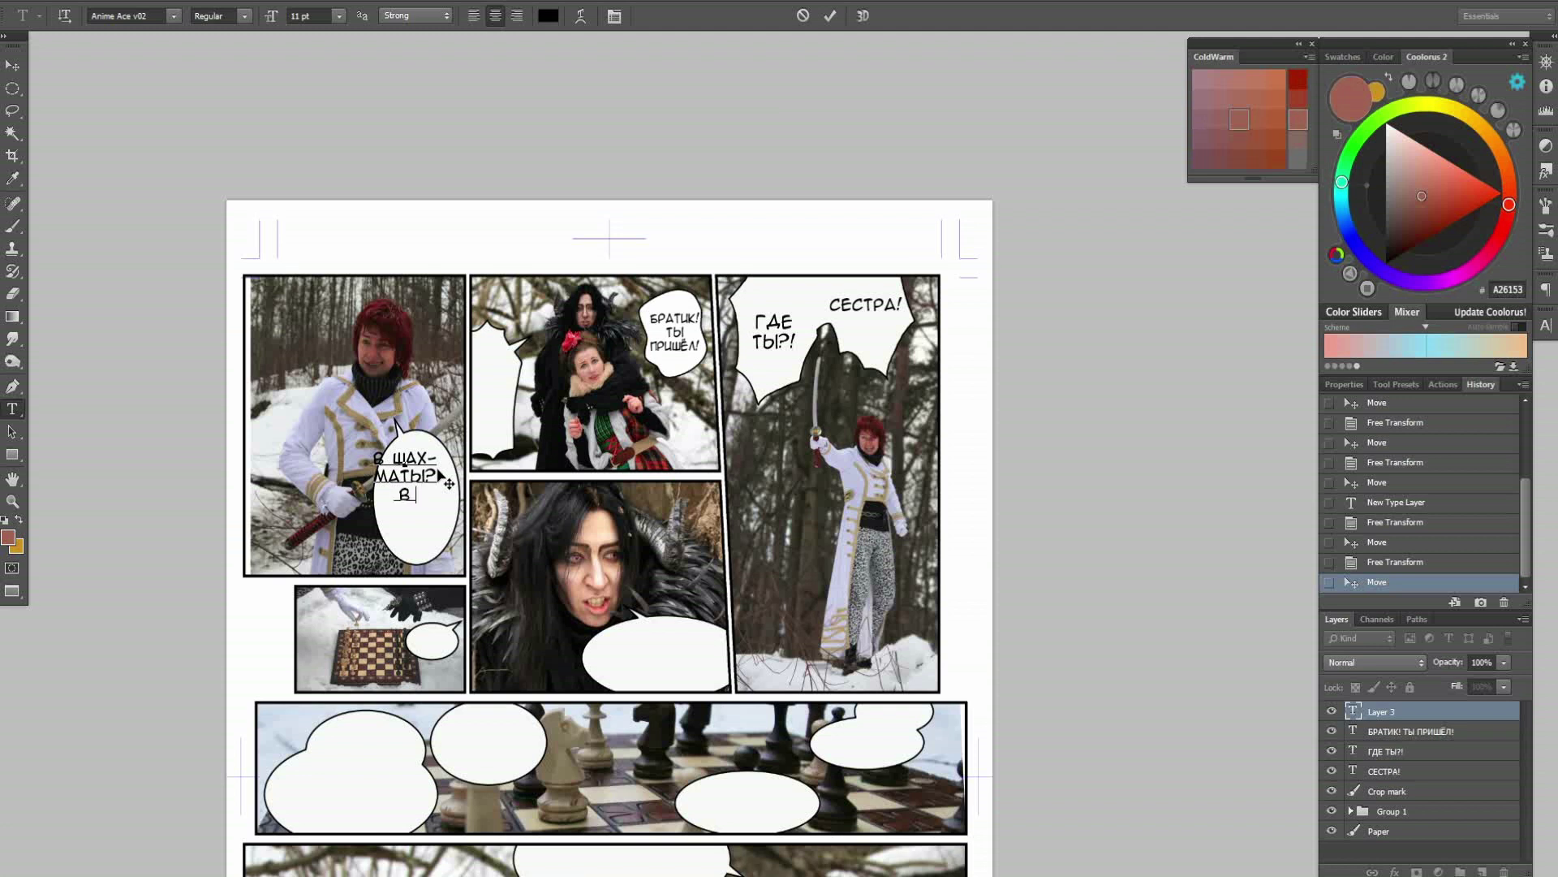
{"action": "type", "text": "-ВАЕШЬ?"}
{"action": "key", "text": "ctrl+Return"}
{"action": "key", "text": "ctrl+t"}
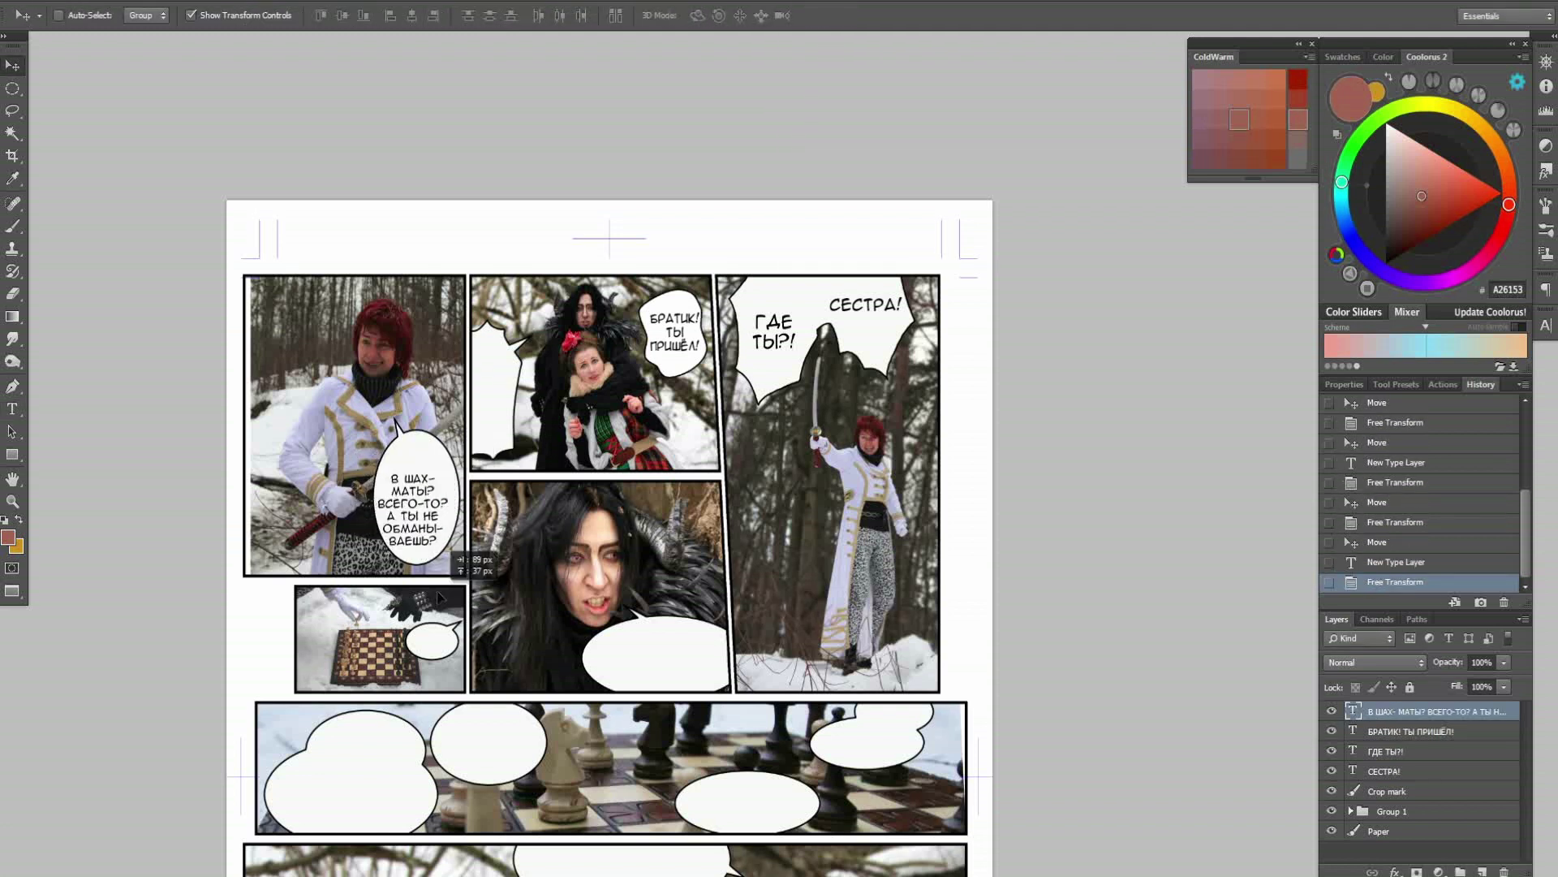
{"action": "key", "text": "Return"}
Letter ТОГДА ТЫ ТЕРЯЕШЬ КОНЯ. in the chess panel's right balloon, sized to fit.
{"action": "key", "text": "t"}
{"action": "scroll", "coordinate": [774, 715], "scroll_direction": "down", "scroll_amount": 2}
{"action": "left_click", "coordinate": [712, 698]}
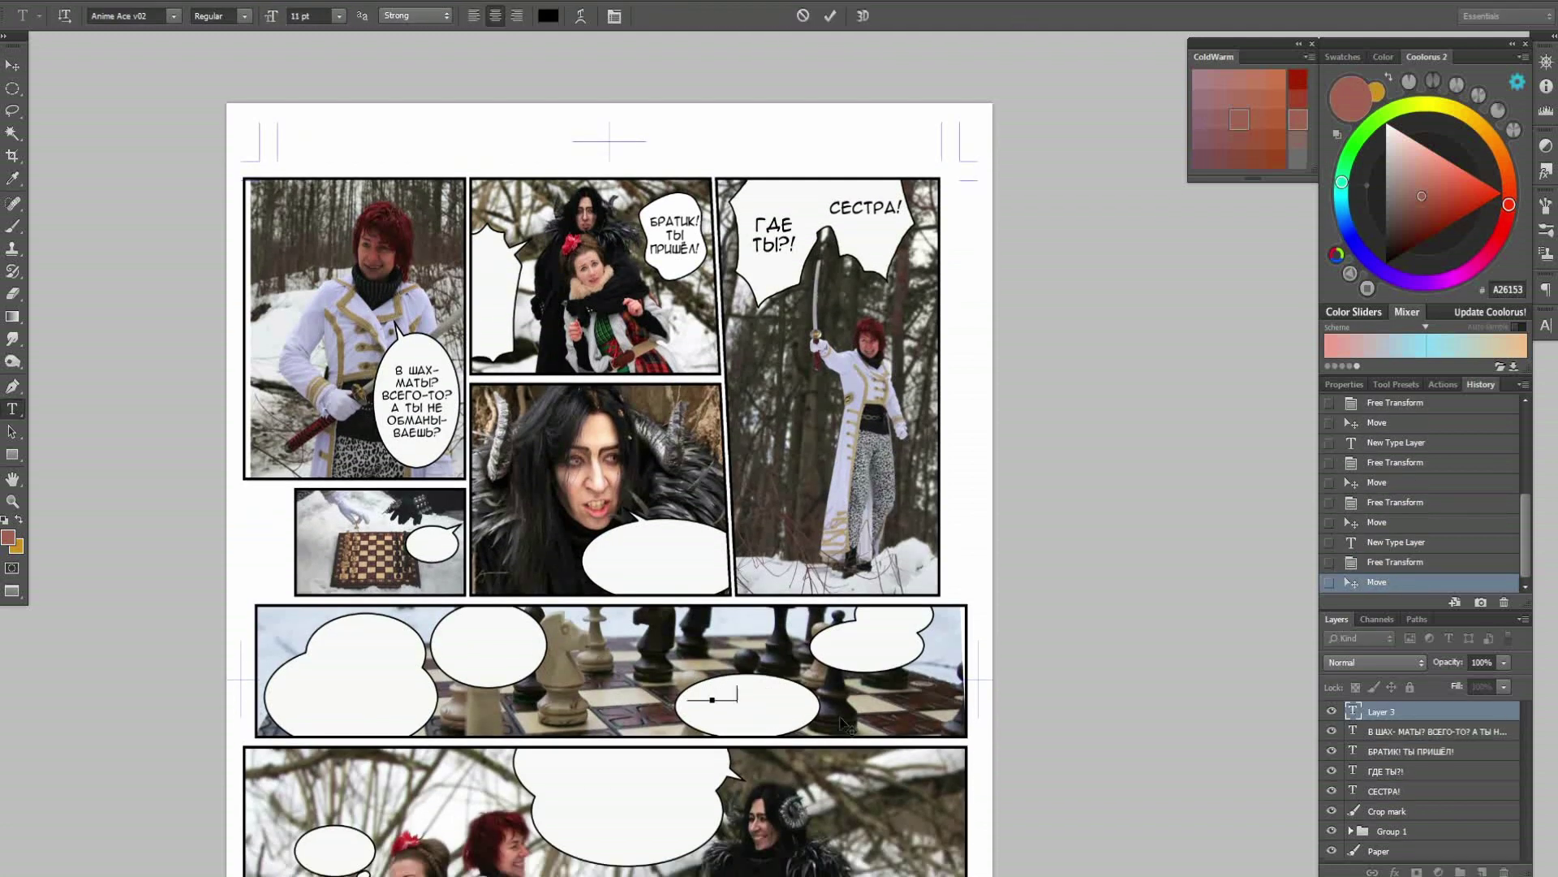
{"action": "type", "text": "."}
{"action": "key", "text": "ctrl+Return"}
{"action": "key", "text": "ctrl+t"}
{"action": "key", "text": "Return"}
Type the chess panel's left balloon text, removing the ХЕ-ХЕ! line, and resize it.
{"action": "key", "text": "t"}
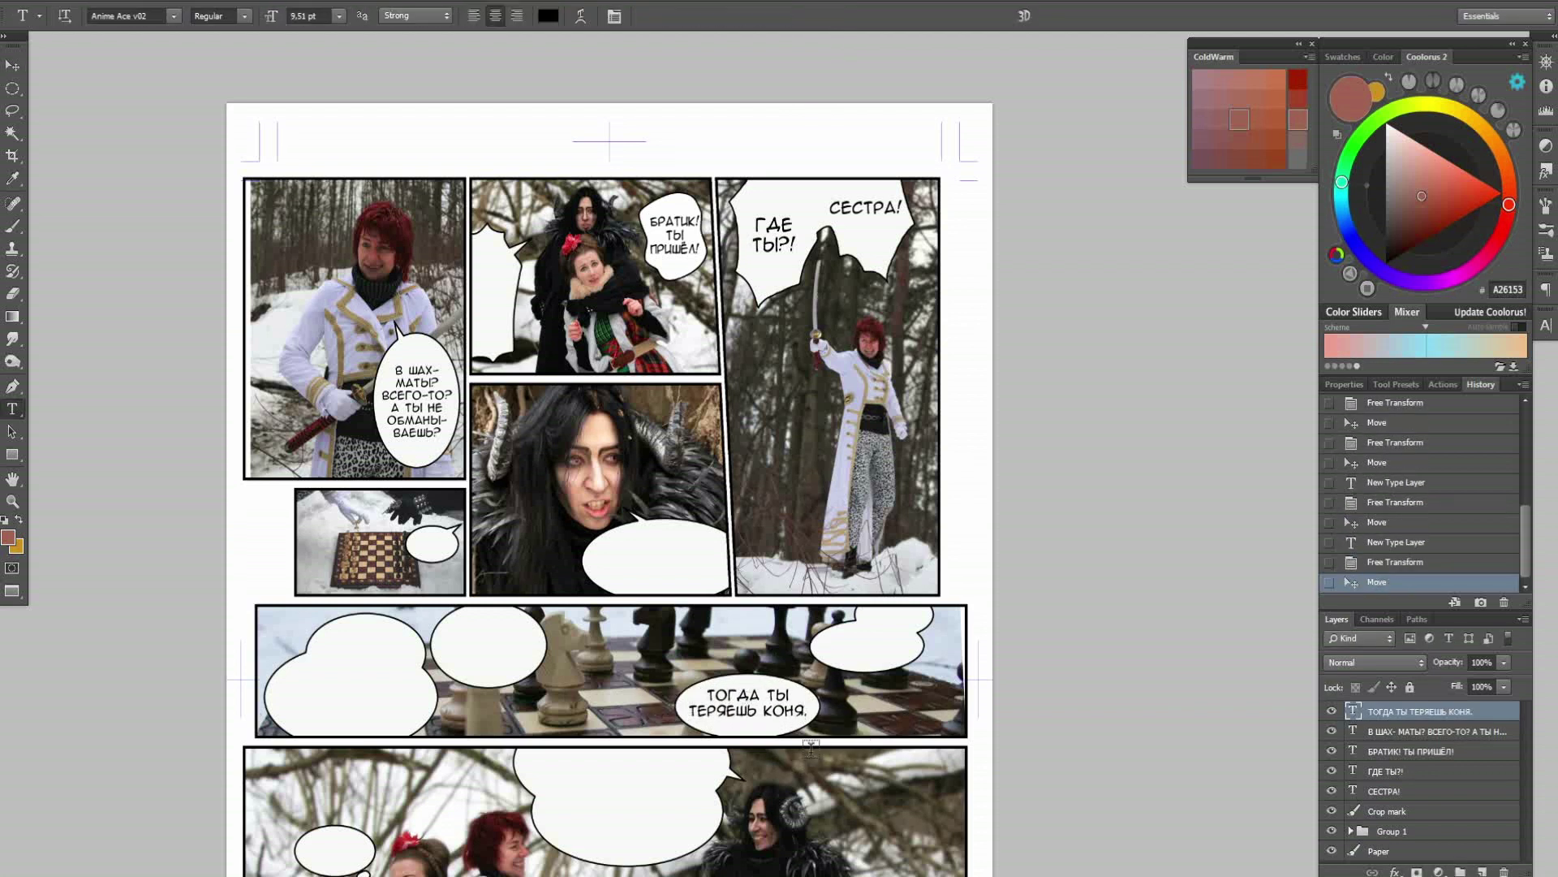
{"action": "left_click", "coordinate": [346, 637]}
{"action": "type", "text": "ХЕ-ХЕ! НЕПЛОХОЙ ХОД! НО ВСЁ РАВНО ТЕБЕ ШАХ"}
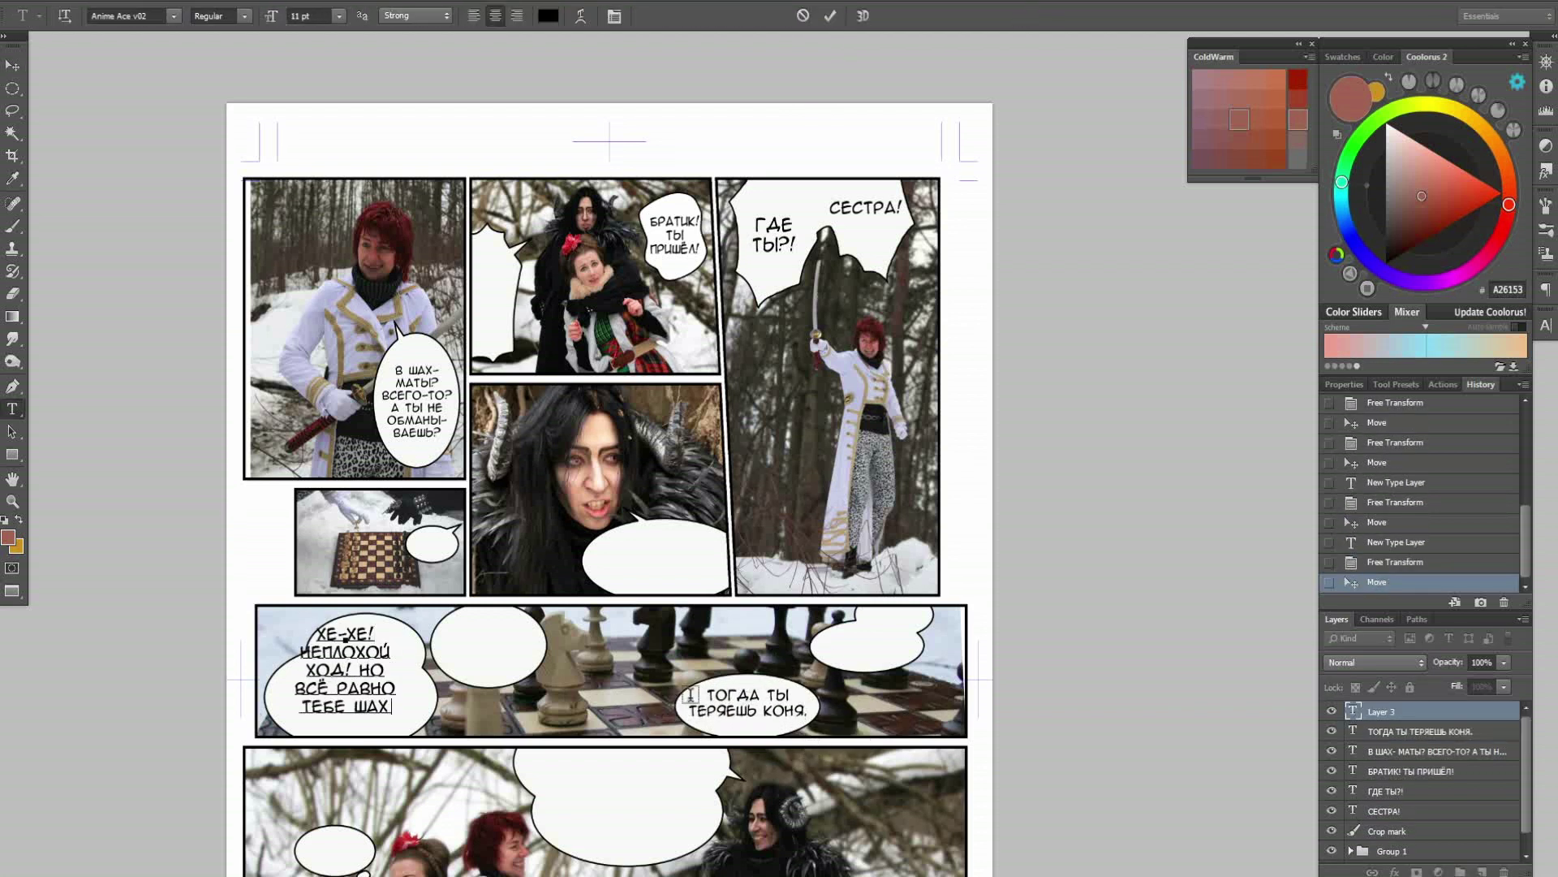
{"action": "type", "text": "!"}
{"action": "mouse_move", "coordinate": [300, 633]}
{"action": "left_mouse_down"}
{"action": "mouse_move", "coordinate": [375, 633]}
{"action": "mouse_move", "coordinate": [411, 664]}
{"action": "left_mouse_up"}
{"action": "key", "text": "BackSpace"}
{"action": "key", "text": "ctrl+Return"}
{"action": "key", "text": "ctrl+t"}
{"action": "key", "text": "Return"}
Move the left balloon text lower and add ХЕ-ХЕ! as a separate line.
{"action": "key", "text": "t"}
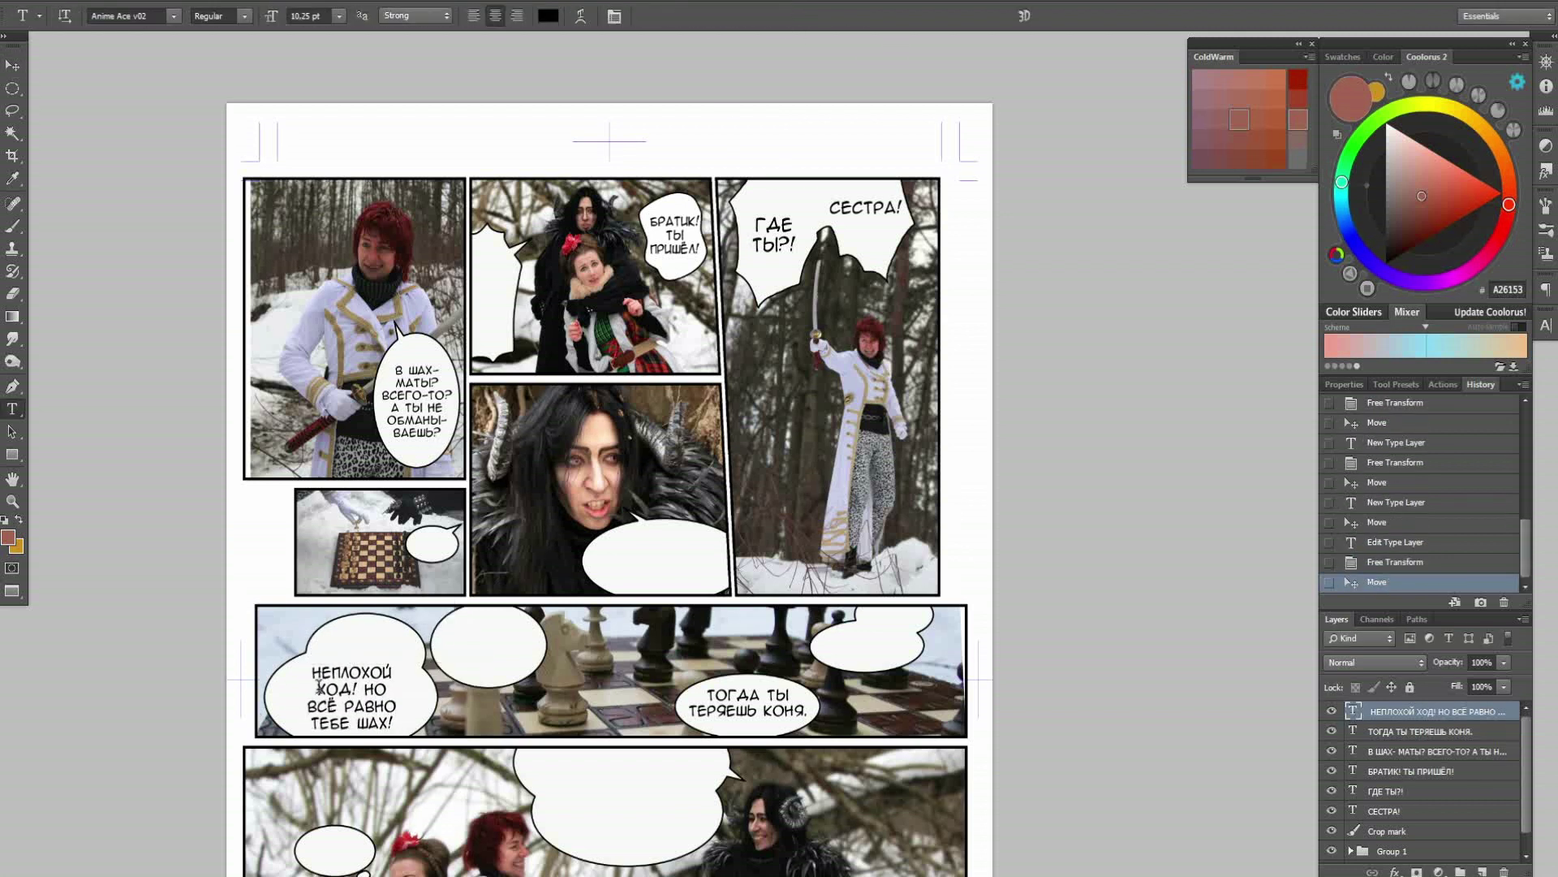
{"action": "left_click", "coordinate": [382, 694]}
{"action": "key", "text": "ctrl+Return"}
{"action": "mouse_move", "coordinate": [351, 673]}
{"action": "left_mouse_down"}
{"action": "mouse_move", "coordinate": [351, 688]}
{"action": "mouse_move", "coordinate": [370, 649]}
{"action": "left_mouse_up"}
{"action": "type", "text": "ХЕ-ХЕ!"}
{"action": "key", "text": "ctrl+Return"}
{"action": "key", "text": "ctrl+t"}
{"action": "key", "text": "Return"}
Begin the КОНЕЧНО! line in the bottom panel's lower balloon.
{"action": "scroll", "coordinate": [601, 568], "scroll_direction": "down", "scroll_amount": 5}
{"action": "key", "text": "t"}
{"action": "left_click", "coordinate": [598, 504]}
{"action": "type", "text": "КОНЕЧНО! Я ТАК РАДА ВСТРЕ-ТИТЬ ДОСТОЙНОГО ПРОТИВНИКА! У НАС ВО ДВОРЦЕ НИКТО НЕ ЛЮБИТ ИГРАТЬ В ШАХМА"}
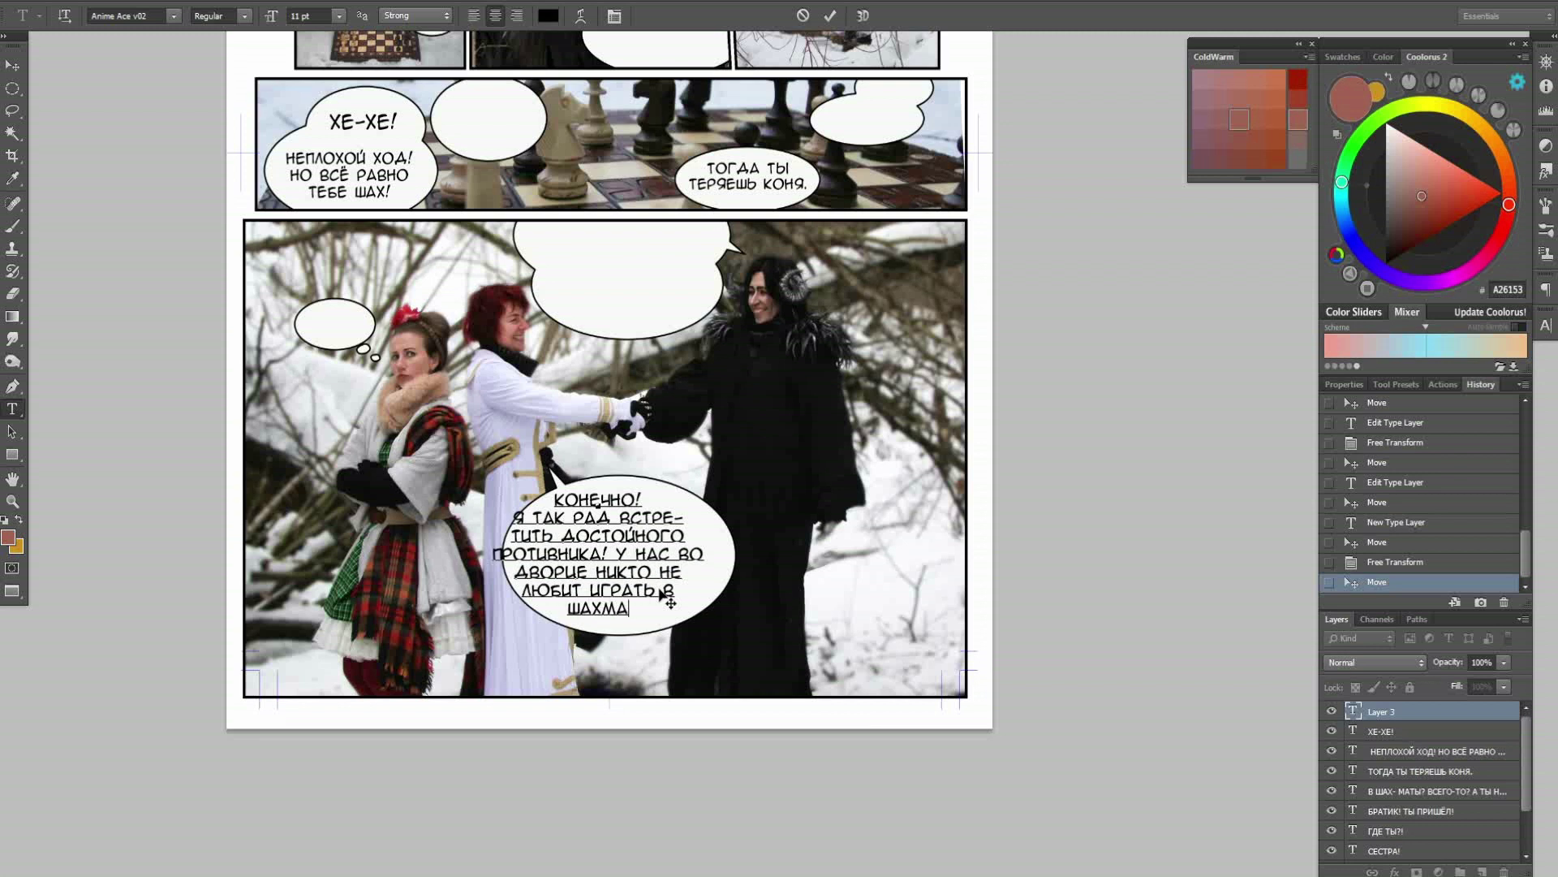
Finish the КОНЕЧНО! balloon and add СПАСИБО ТЕБЕ! in the DS Eraser2 font.
{"action": "type", "text": "ТЫ."}
{"action": "key", "text": "ctrl+Return"}
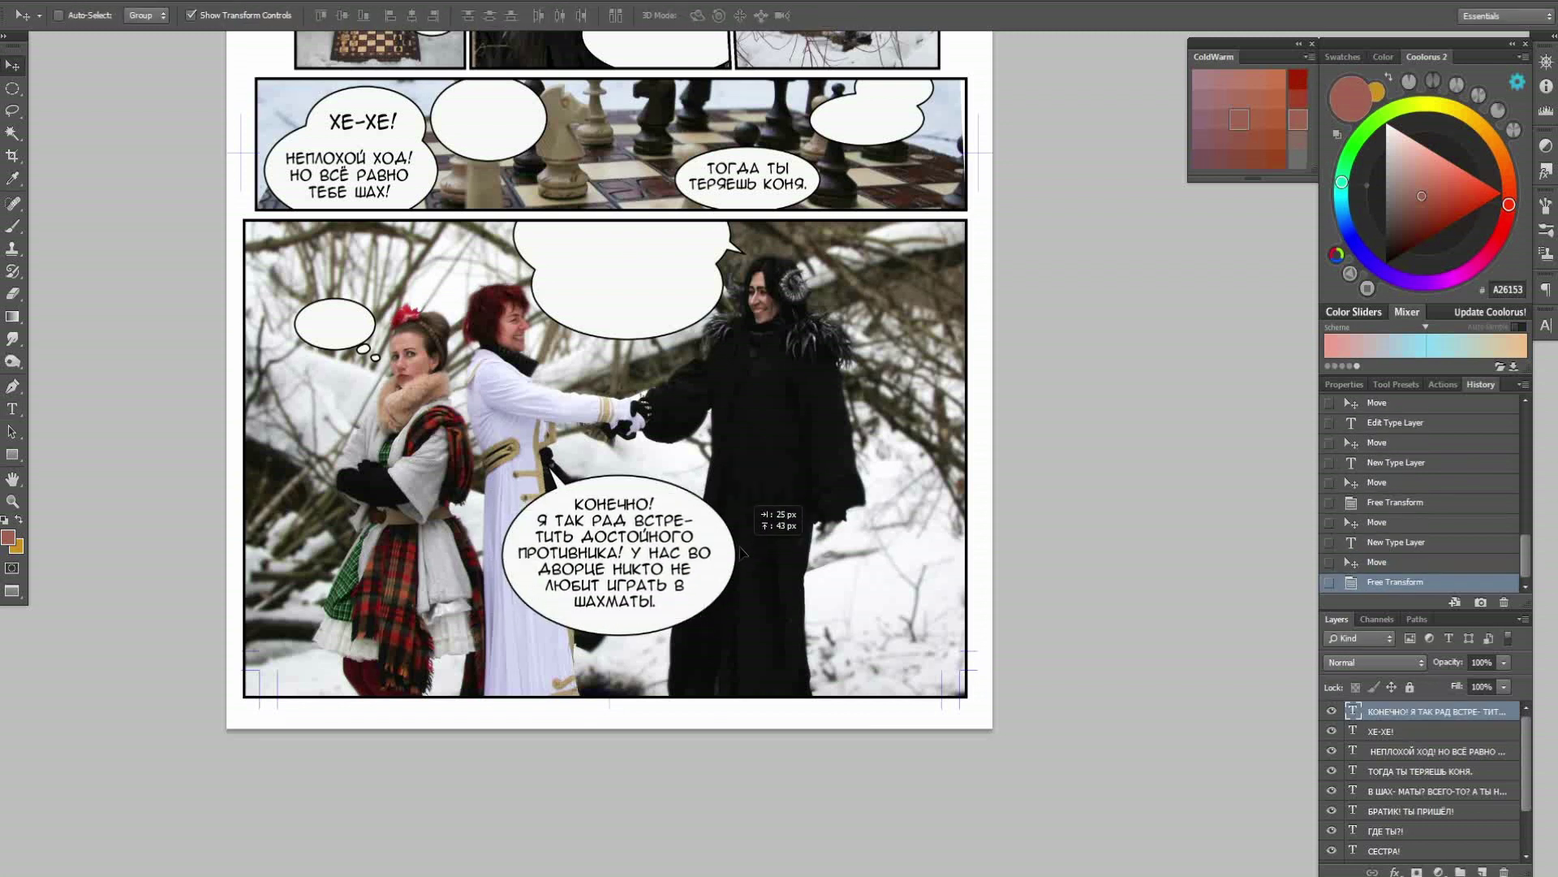
{"action": "left_click", "coordinate": [574, 239]}
{"action": "left_click", "coordinate": [173, 16]}
{"action": "left_click_drag", "start_coordinate": [374, 195], "coordinate": [374, 236]}
{"action": "left_click", "coordinate": [202, 106]}
{"action": "type", "text": "СПАСИБО ТЕБЕ!"}
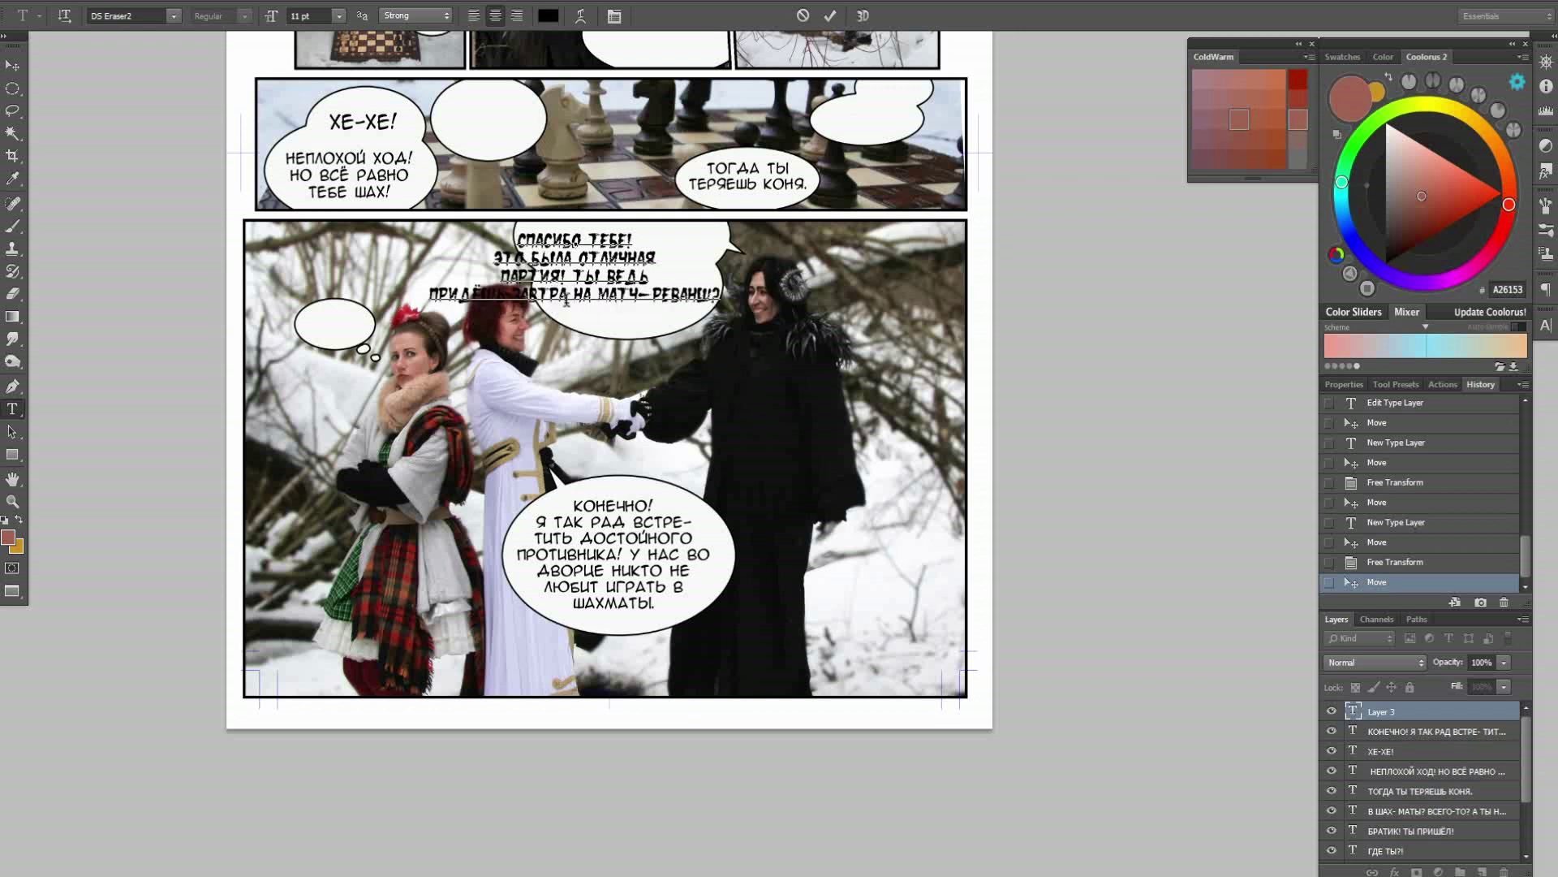
{"action": "key", "text": "ctrl+Return"}
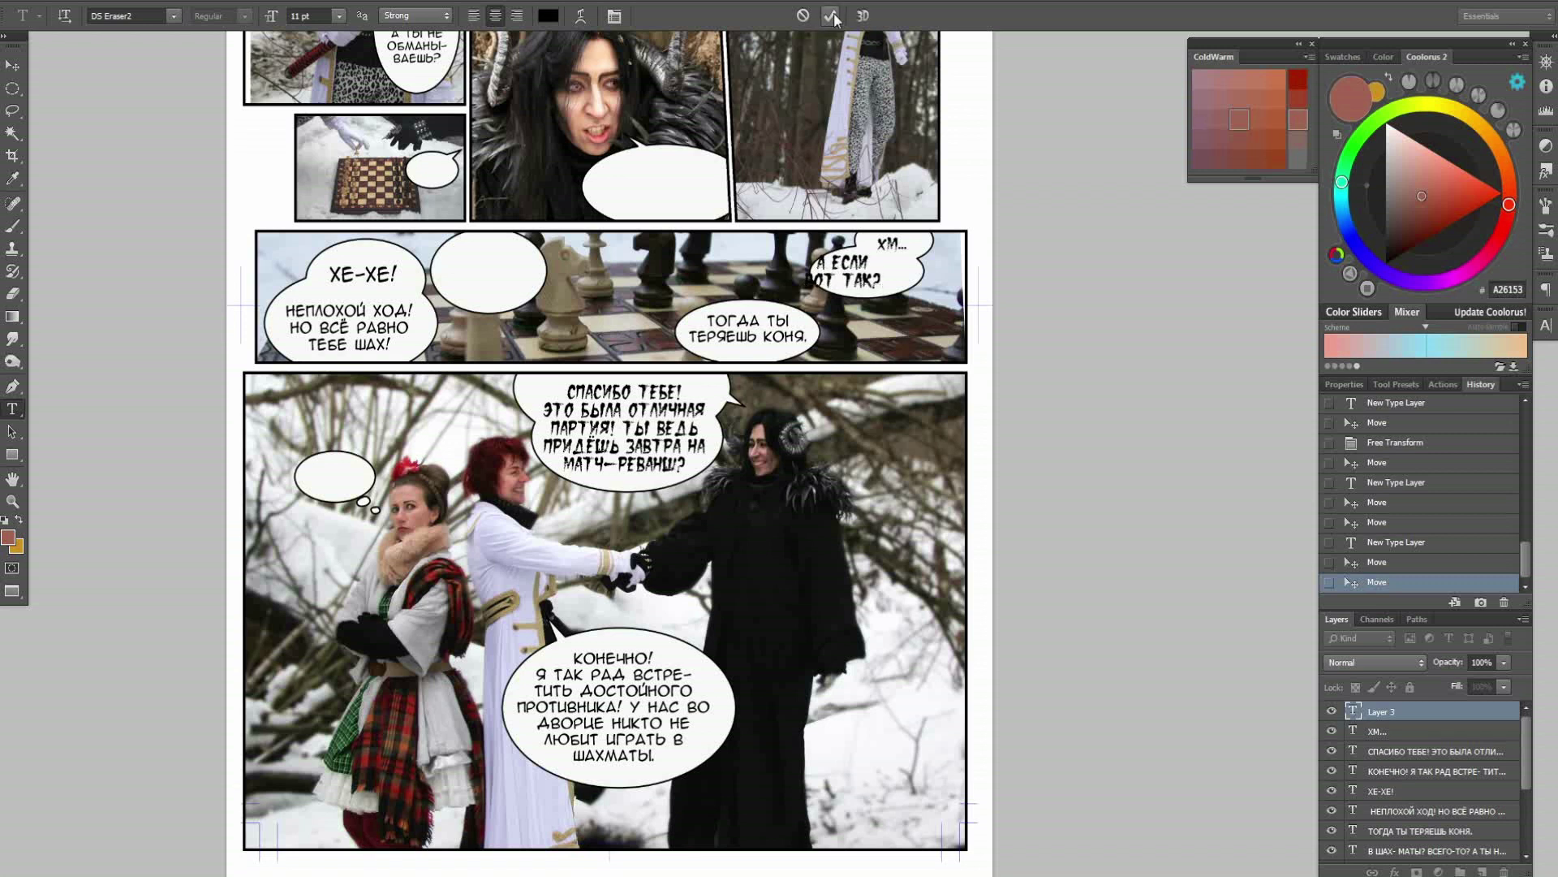
Fit ХМ... А ЕСЛИ ВОТ ТАК? into its balloon and start the chess panel's empty balloon.
{"action": "left_click", "coordinate": [833, 16]}
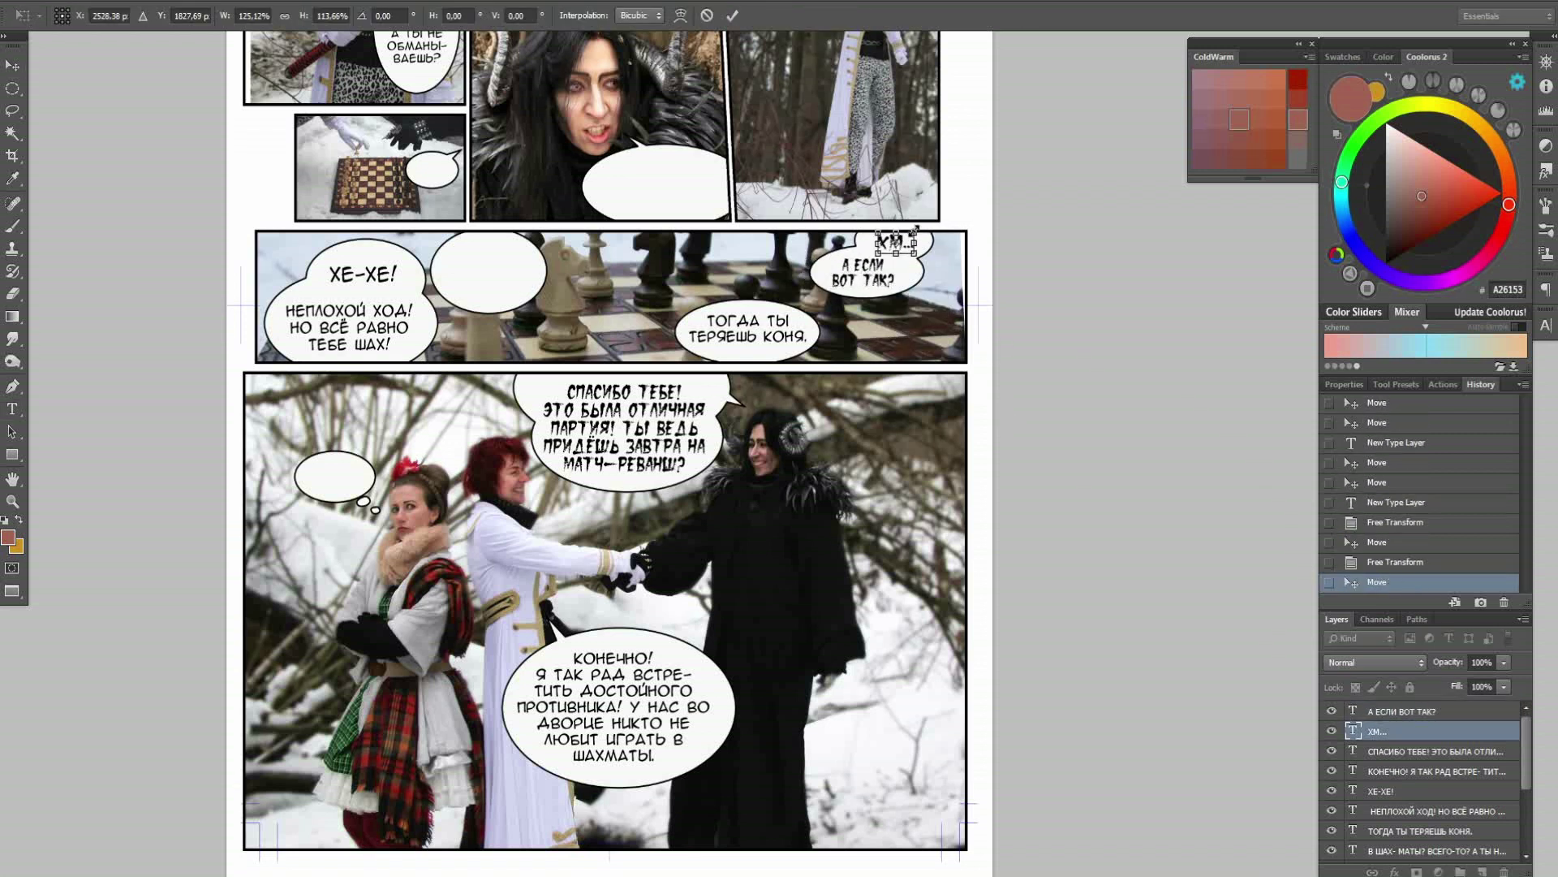
{"action": "key", "text": "Return"}
{"action": "key", "text": "t"}
{"action": "left_click", "coordinate": [474, 258]}
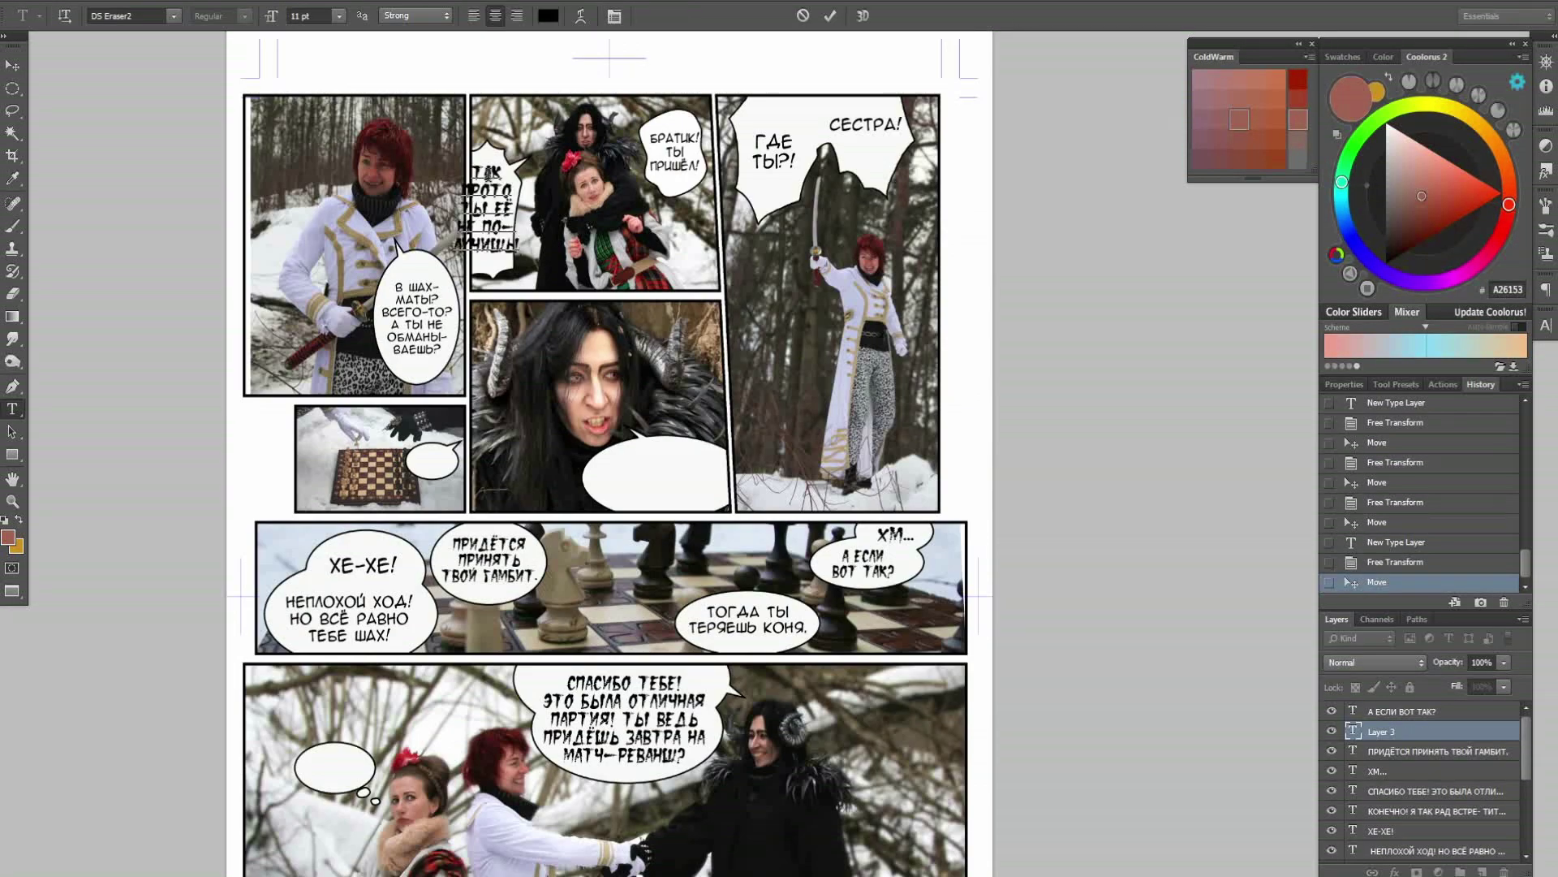
Move ТАК ПРОСТО ТЫ ЕЁ НЕ ПОЛУЧИШЬ! down into the tall balloon and correct its hyphenation.
{"action": "left_click", "coordinate": [830, 16]}
{"action": "key", "text": "v"}
{"action": "left_click_drag", "start_coordinate": [537, 208], "coordinate": [545, 233]}
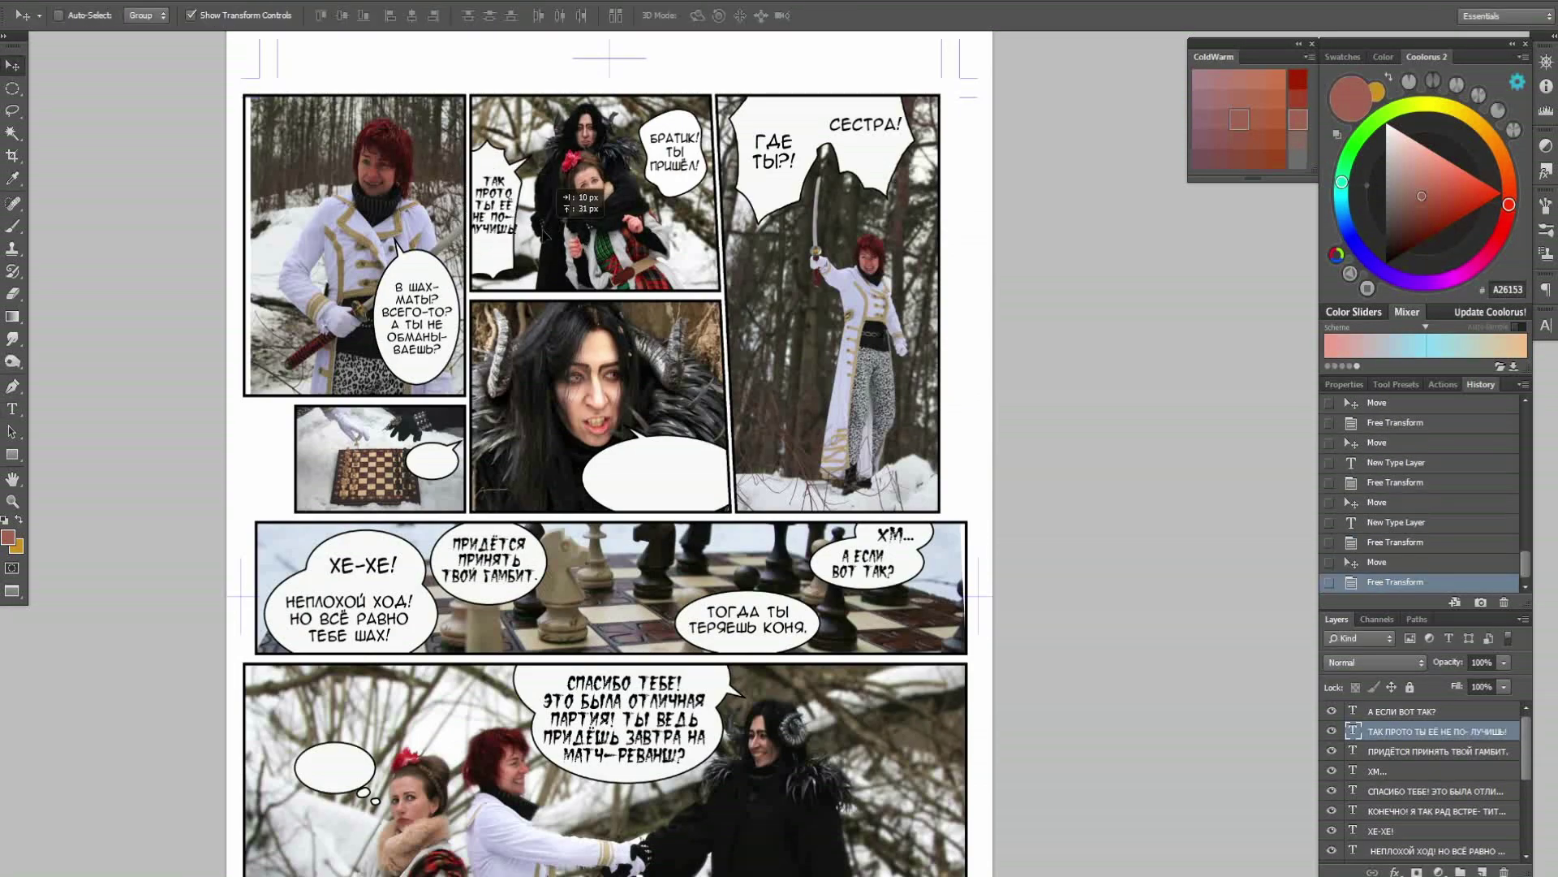
{"action": "key", "text": "t"}
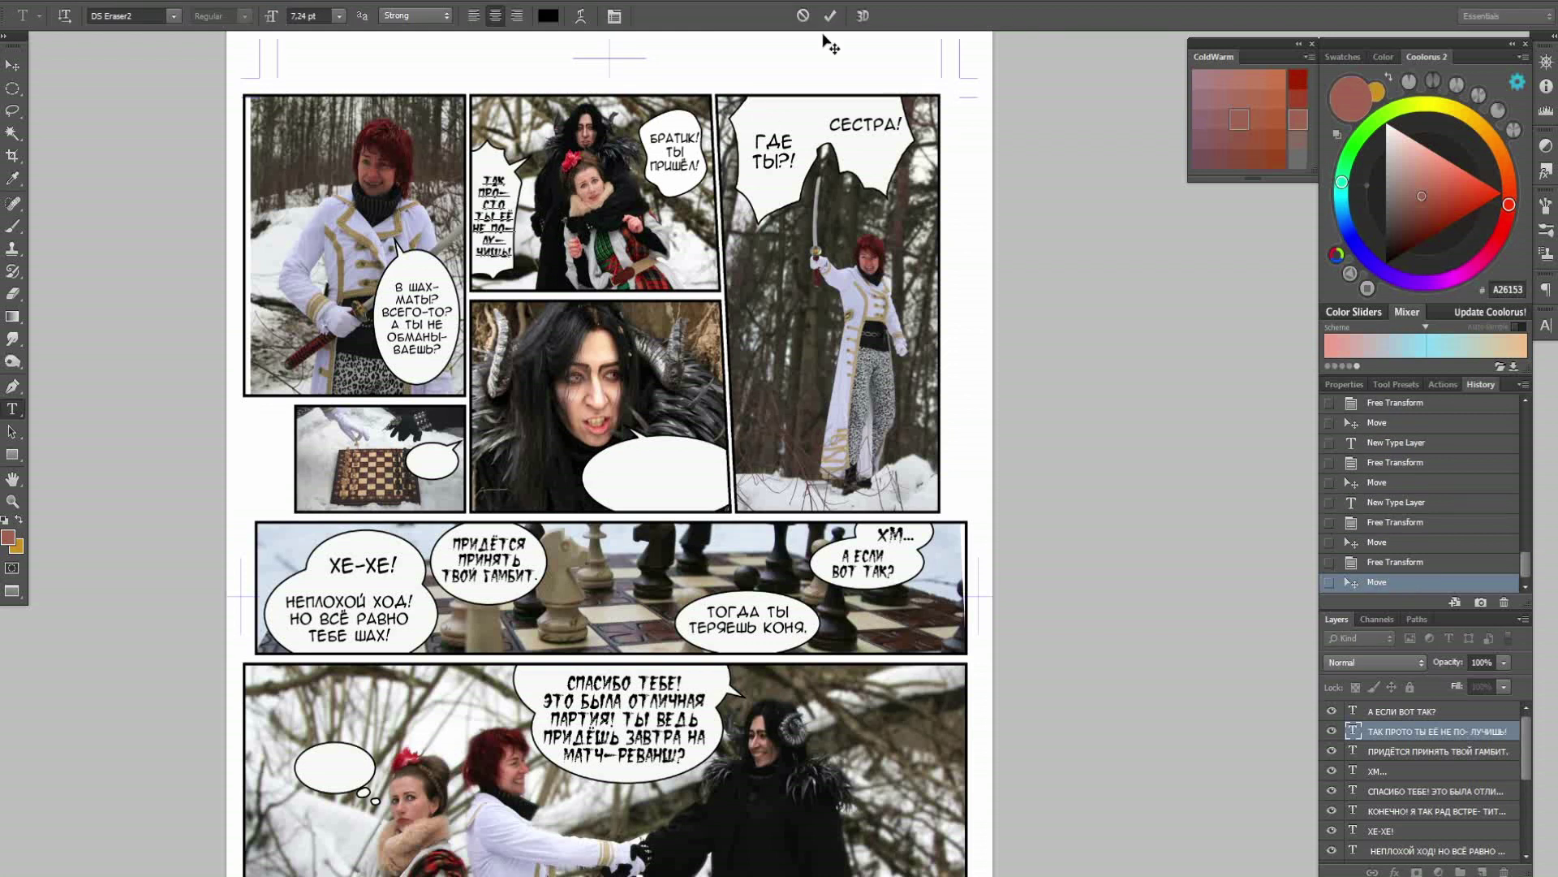
{"action": "left_click", "coordinate": [431, 455]}
{"action": "type", "text": "ЭХ, ЛАДНО!"}
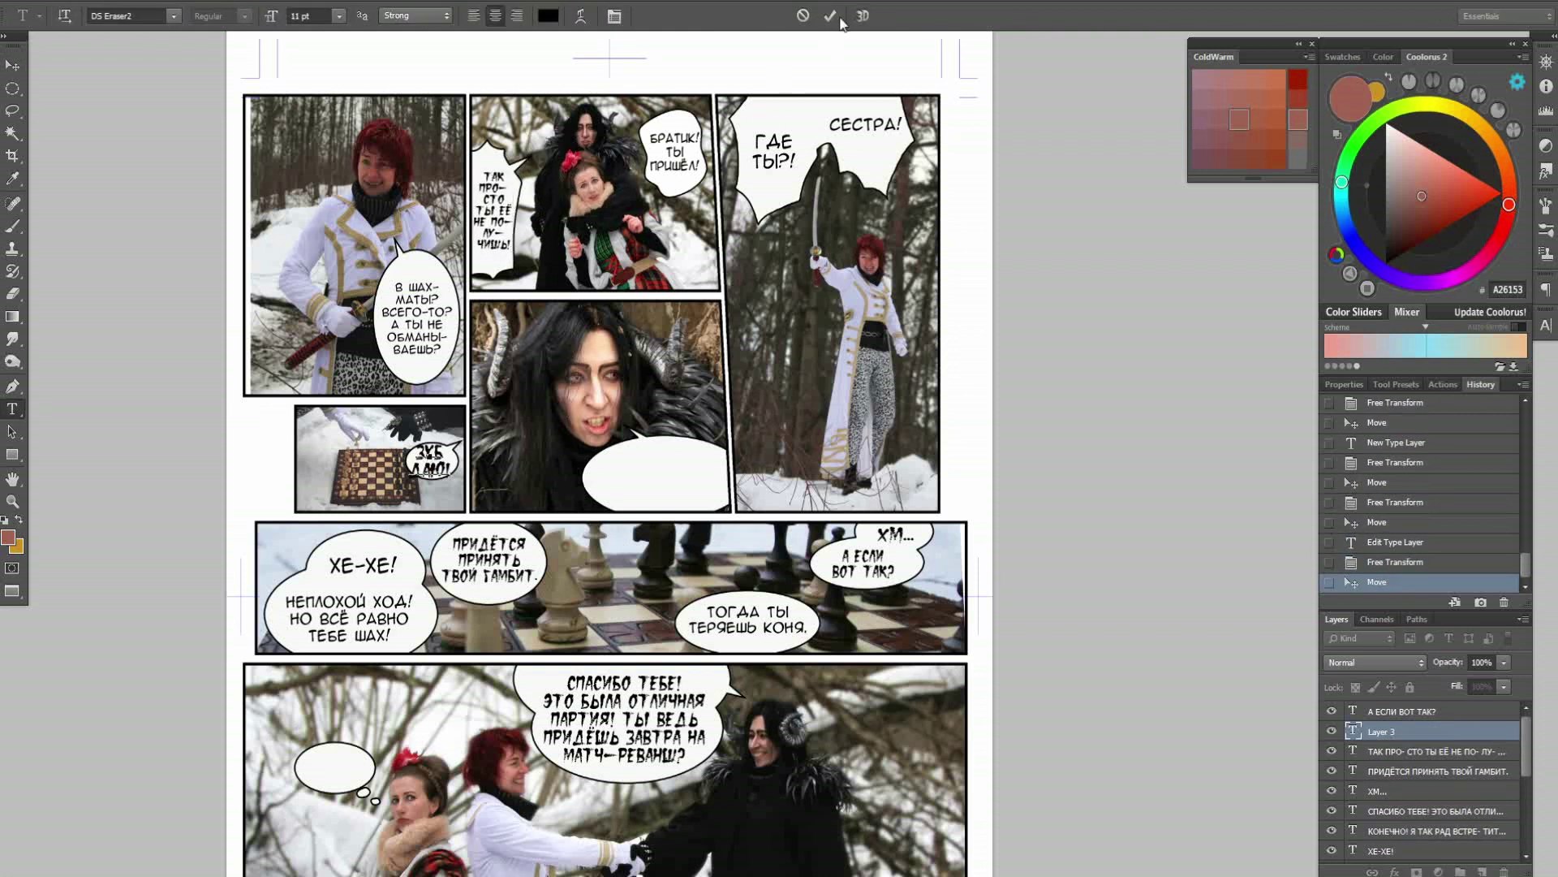
Commit ЗУБ ДАЮ! and start the horned woman's balloon with ОТПУЩУ.
{"action": "left_click", "coordinate": [831, 17]}
{"action": "left_click", "coordinate": [637, 459]}
{"action": "type", "text": "ОТПУЩУ ТВОЮ"}
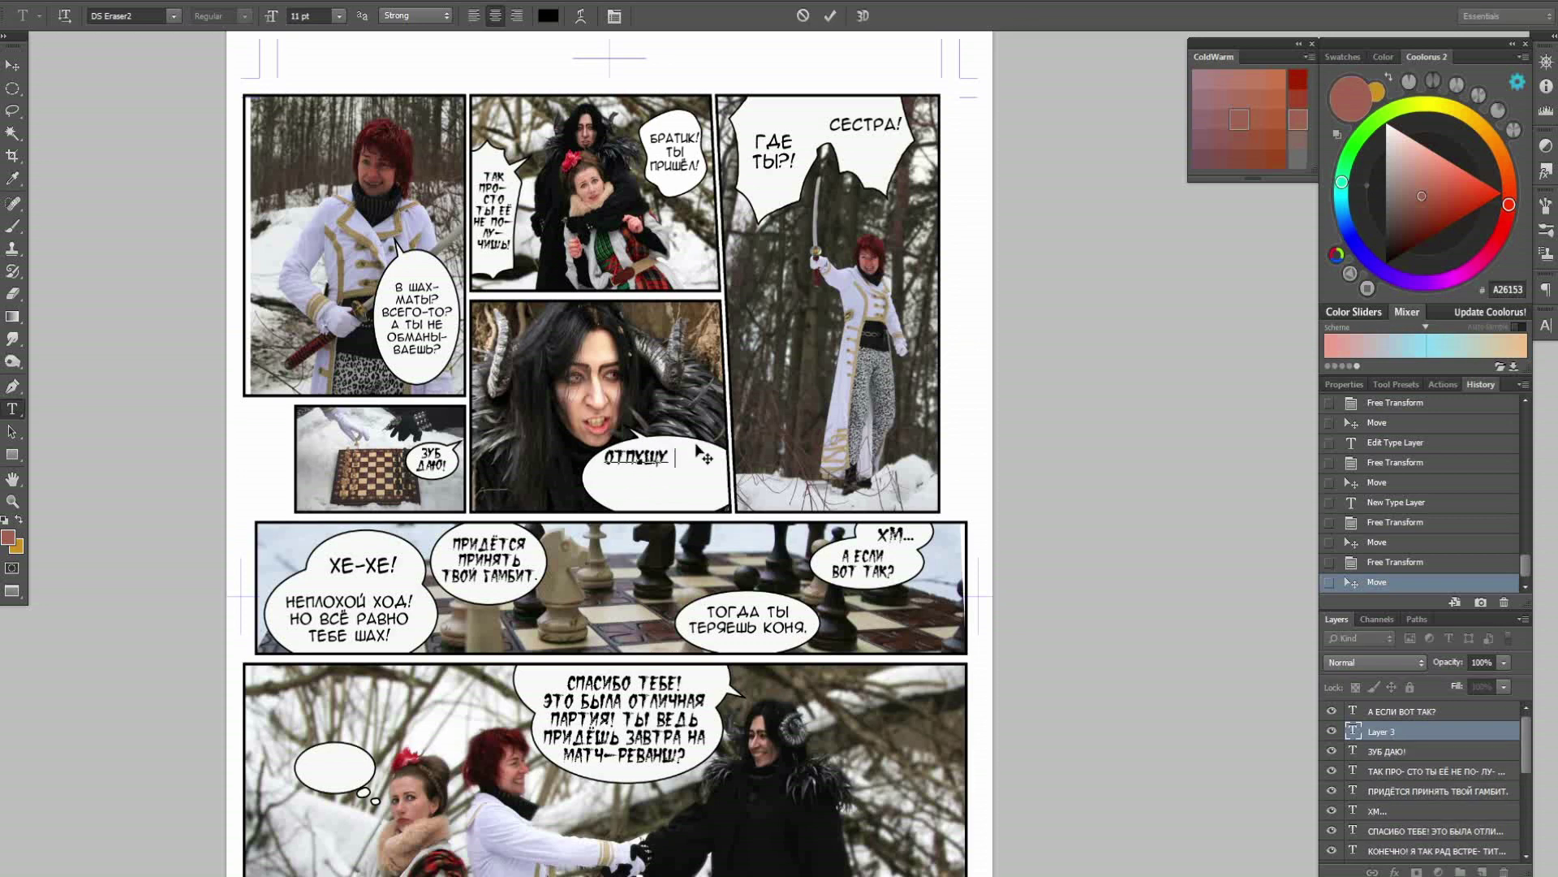